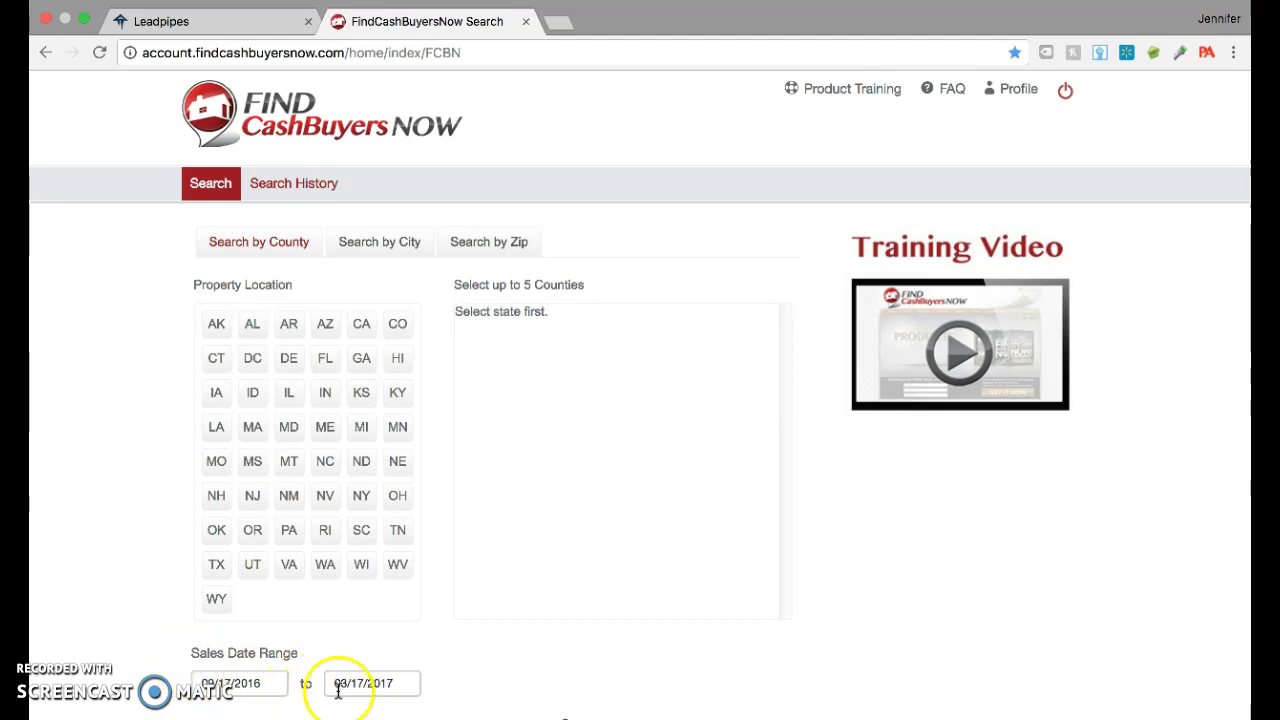
# - Expand Advanced Search Filters to review the location, properties purchased, sales price and property type options
pyautogui.scroll(-3, 737, 680)
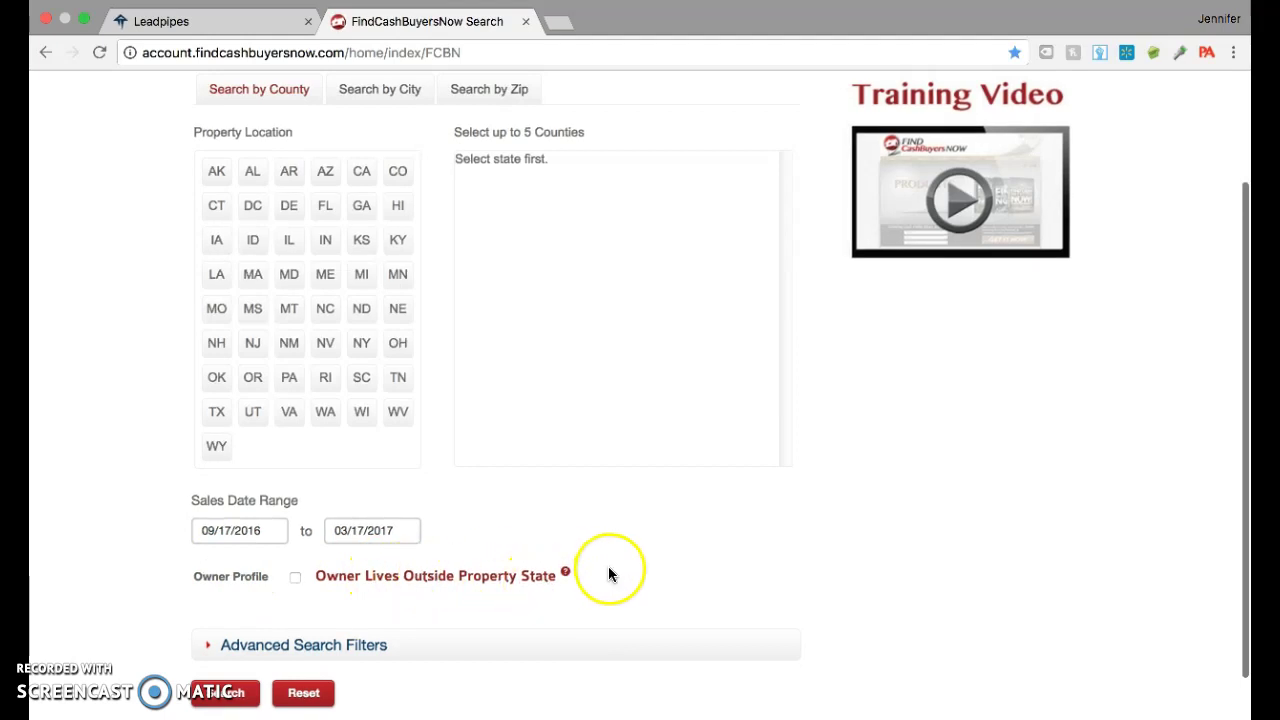
pyautogui.click(294, 645)
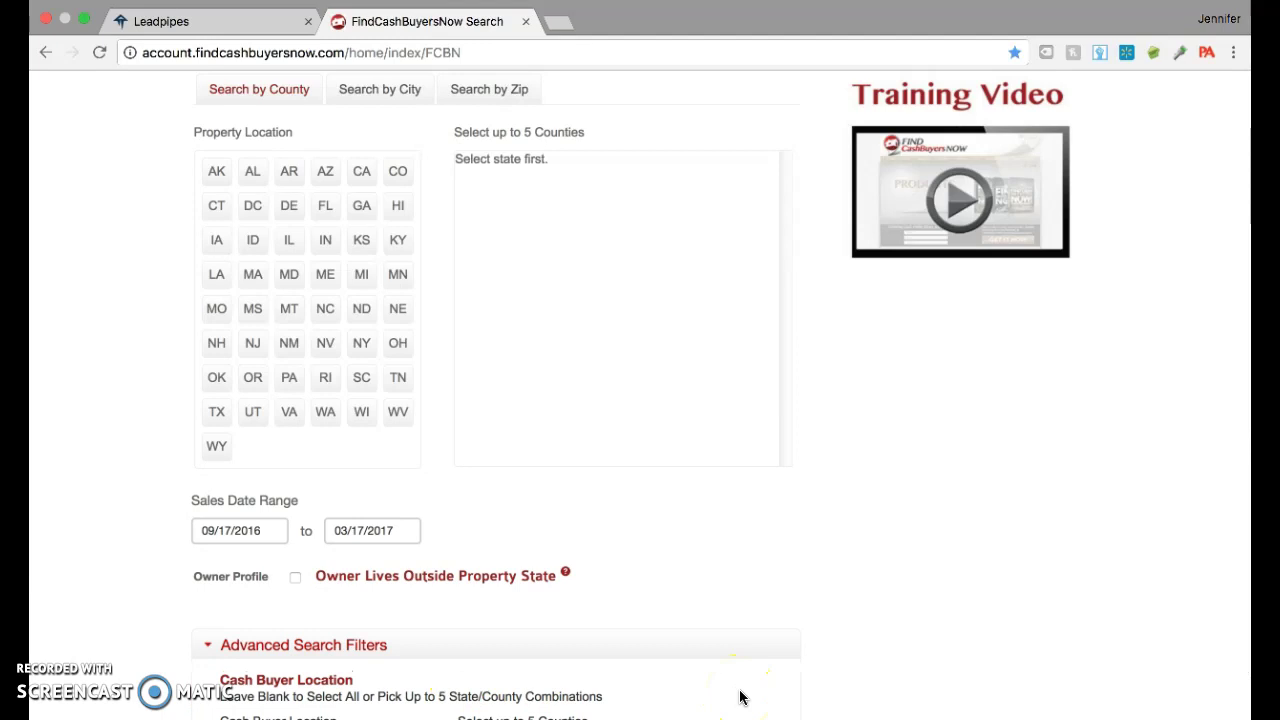
pyautogui.scroll(-3, 716, 705)
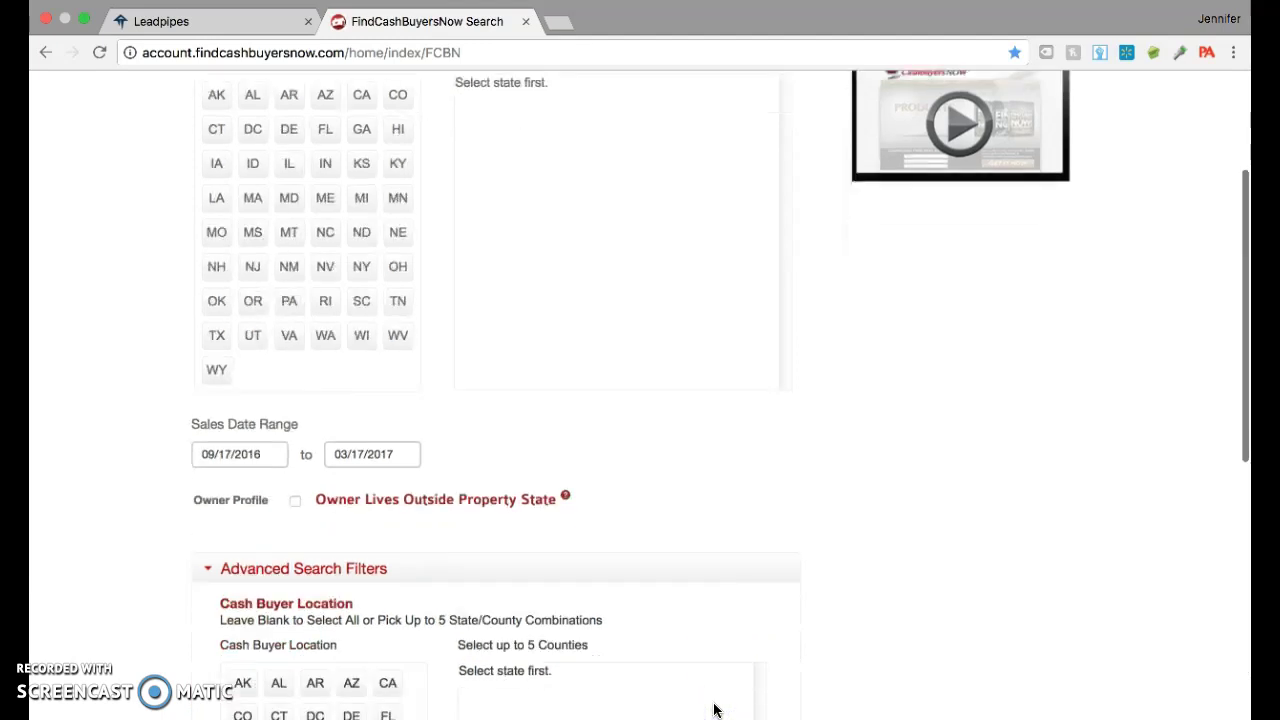
pyautogui.scroll(-8, 714, 708)
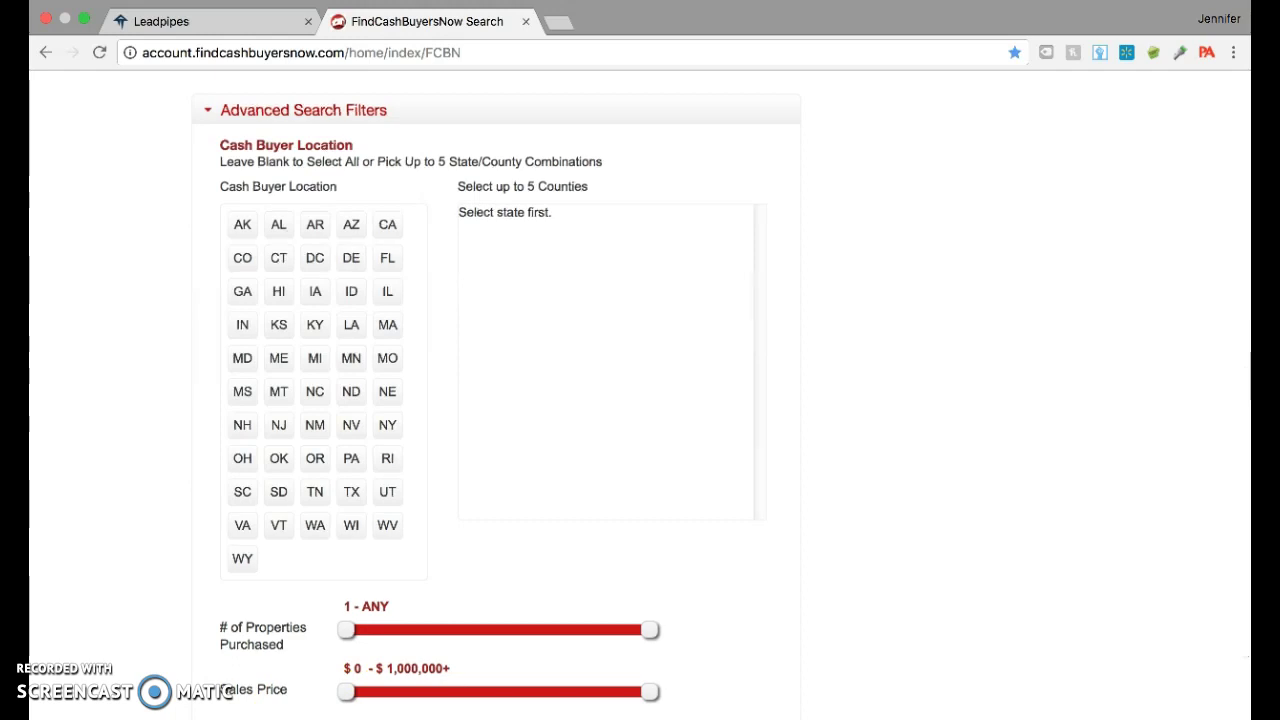
pyautogui.scroll(-5, 920, 629)
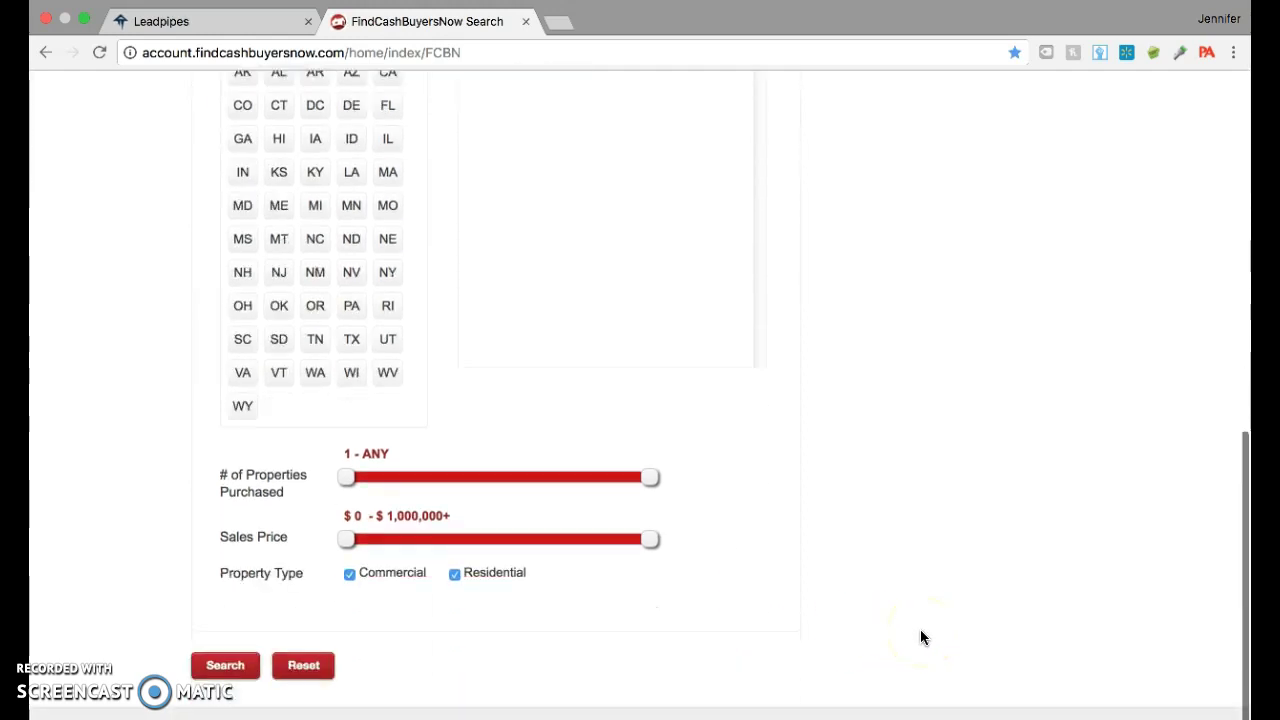
pyautogui.scroll(5, 920, 637)
pyautogui.scroll(10, 922, 637)
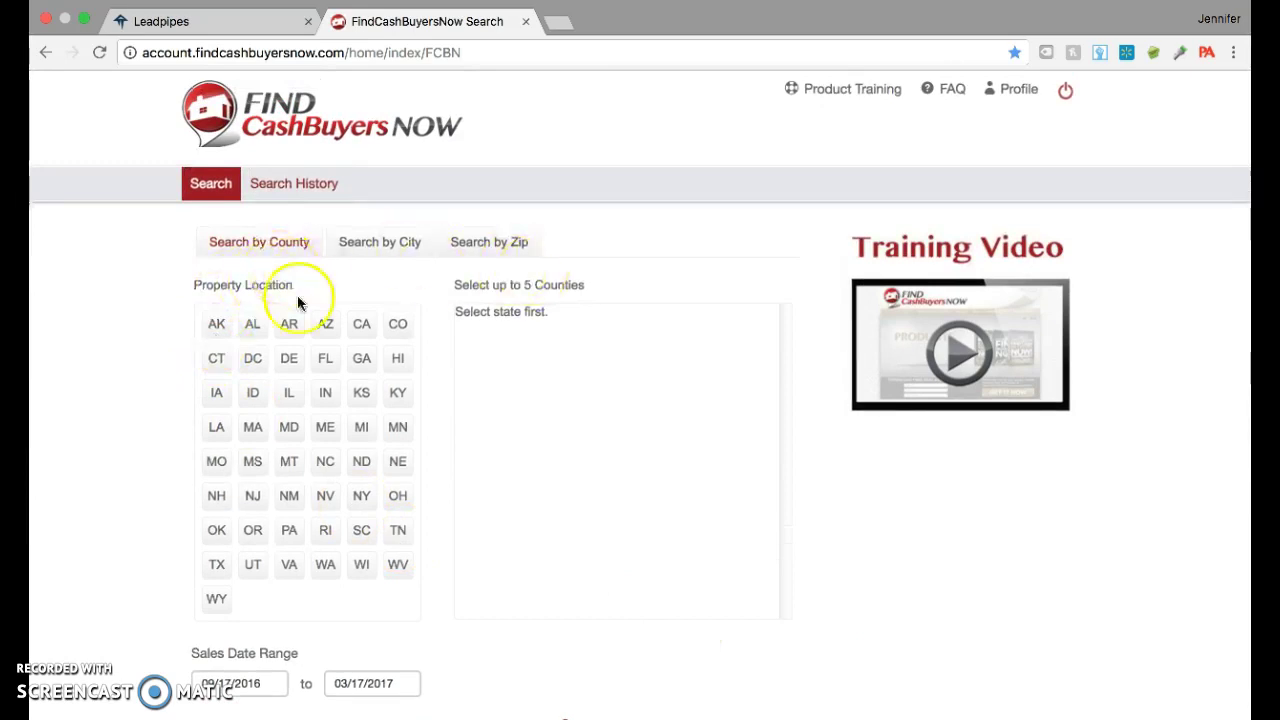
# - Choose NY as the property state and SUFFOLK as the county
pyautogui.click(364, 496)
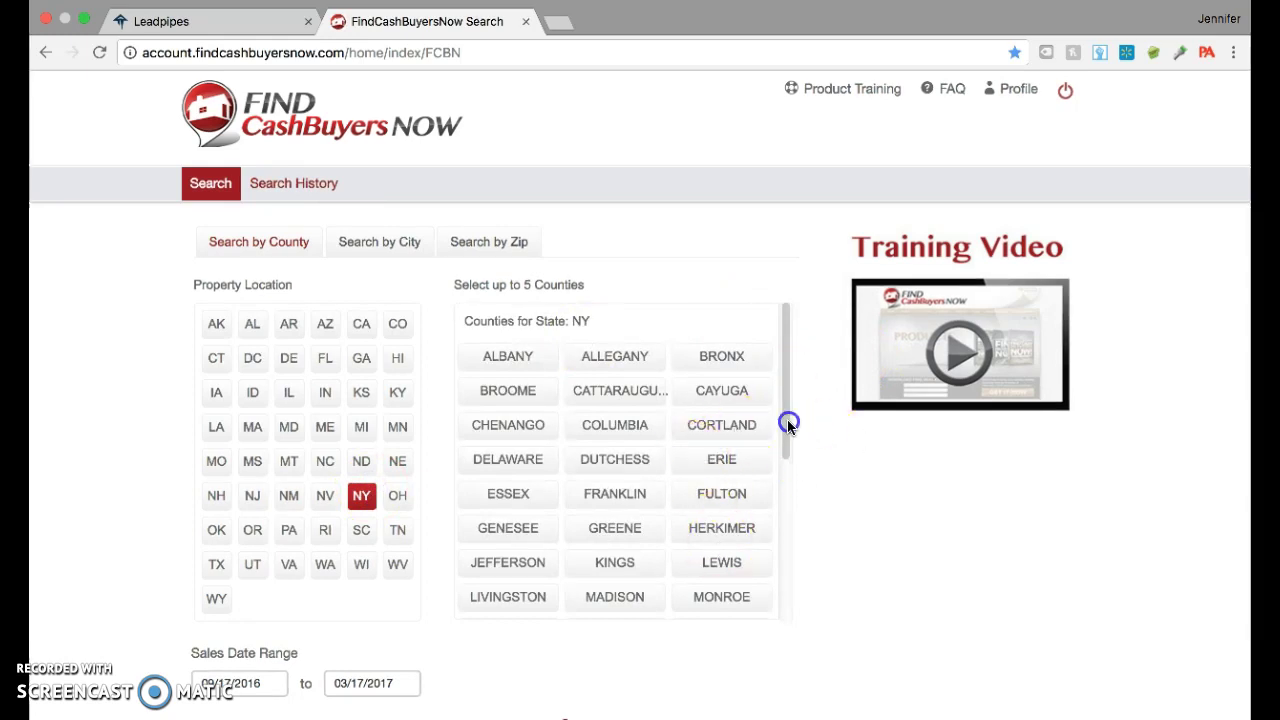
pyautogui.moveTo(788, 423); pyautogui.dragTo(786, 537)
pyautogui.click(736, 596)
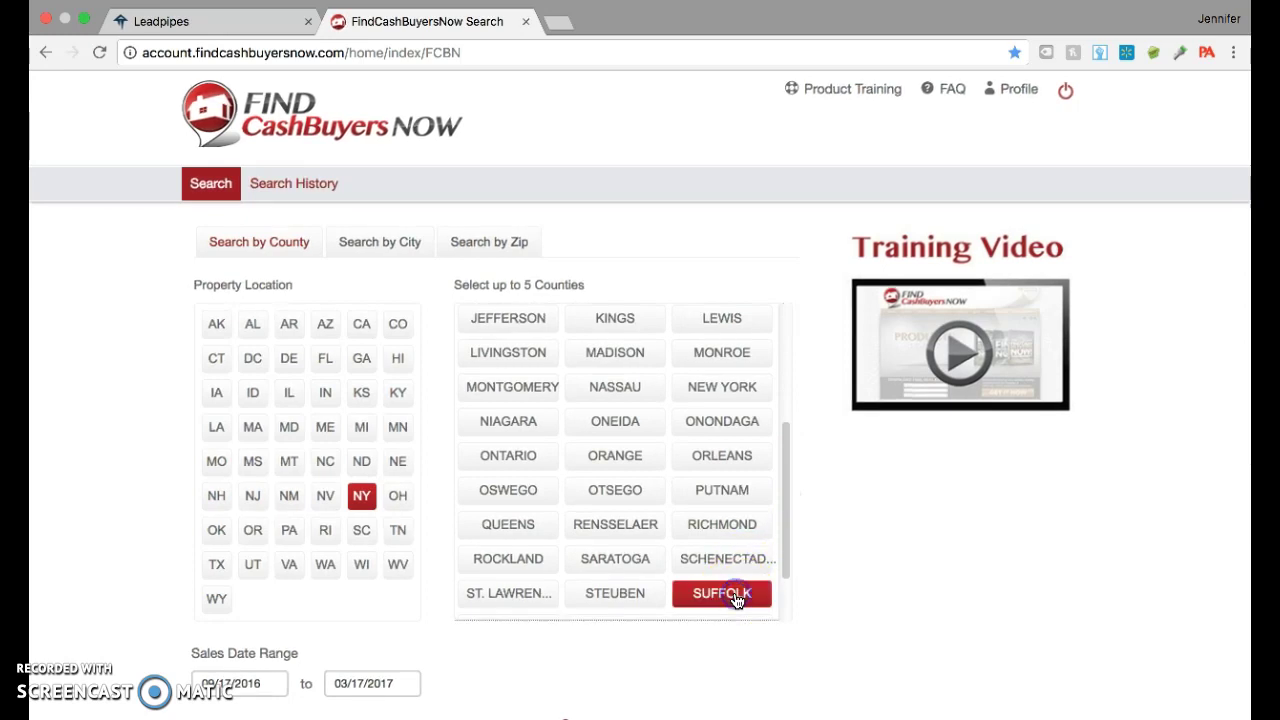
pyautogui.moveTo(786, 524); pyautogui.dragTo(787, 568)
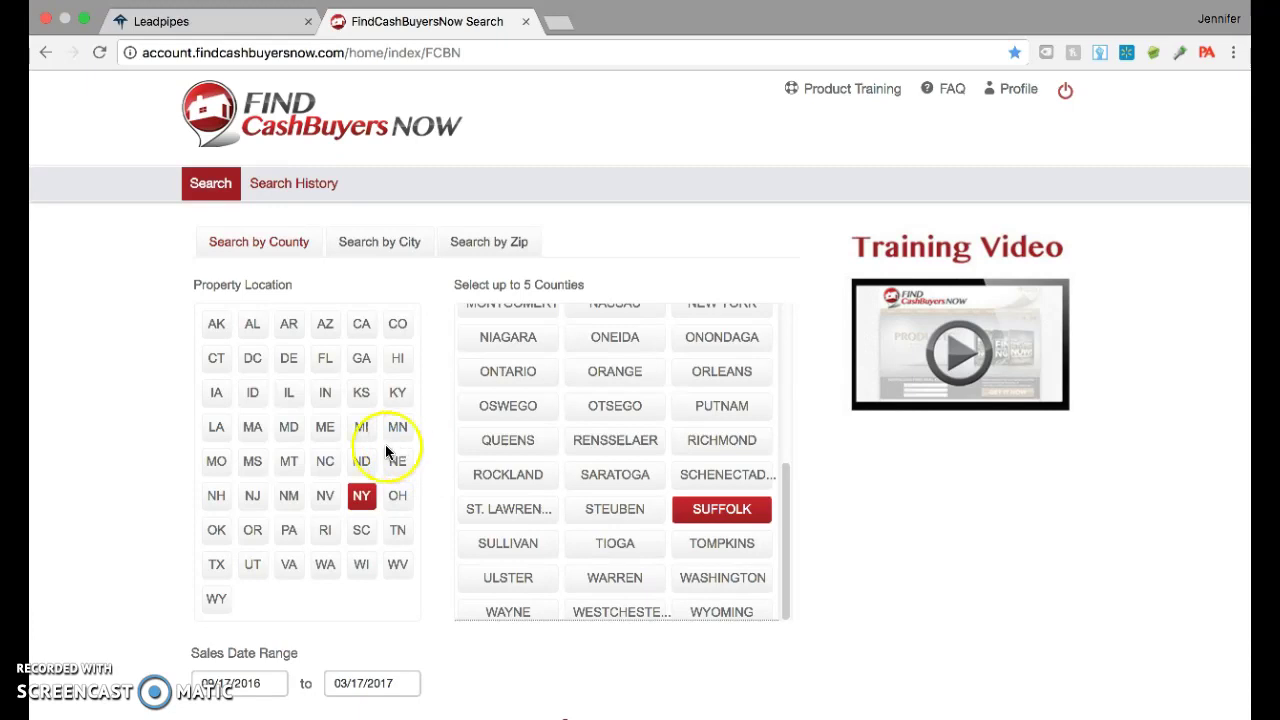
pyautogui.click(787, 594)
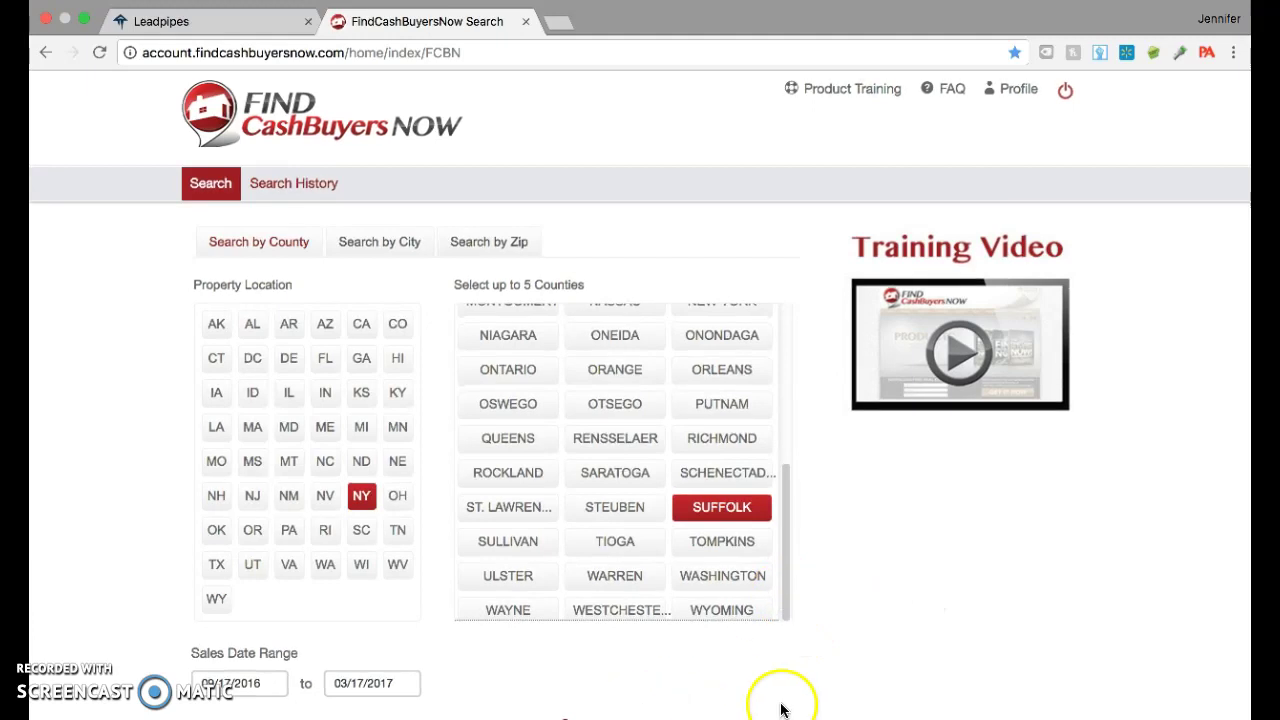
# - Set the minimum number of properties purchased to 2
pyautogui.scroll(-2, 784, 706)
pyautogui.scroll(-2, 785, 712)
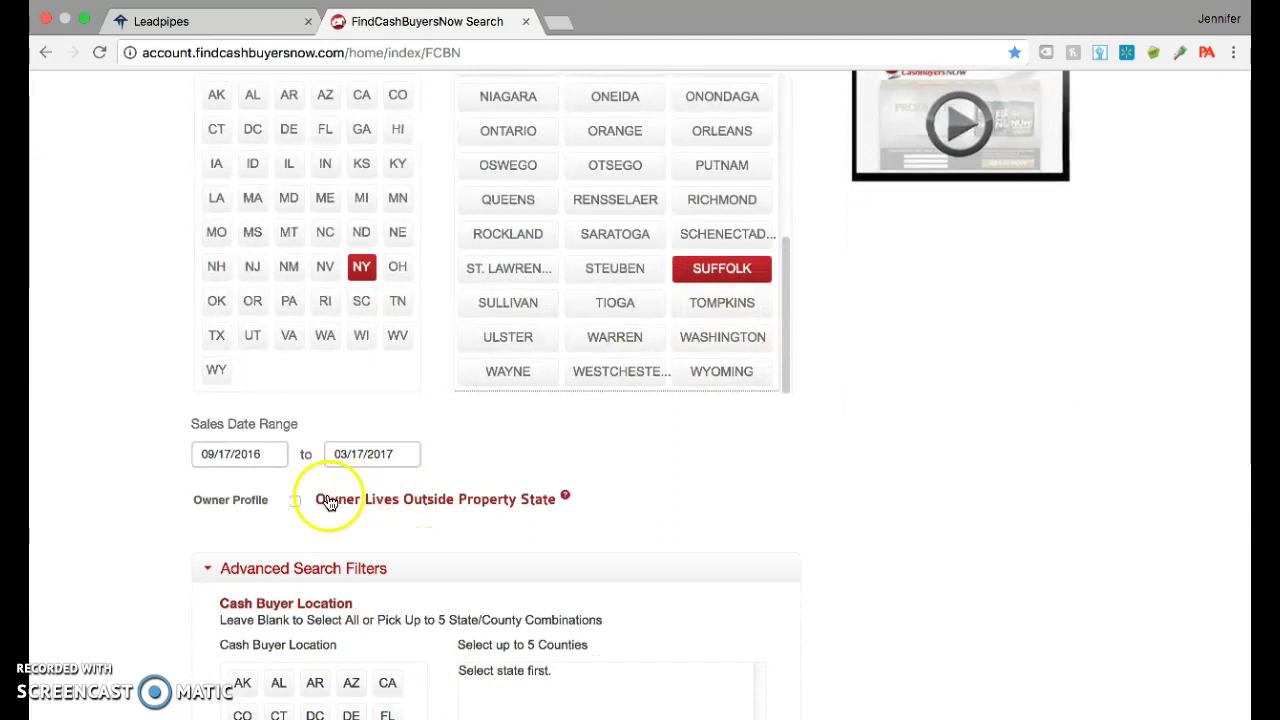
pyautogui.scroll(-5, 923, 560)
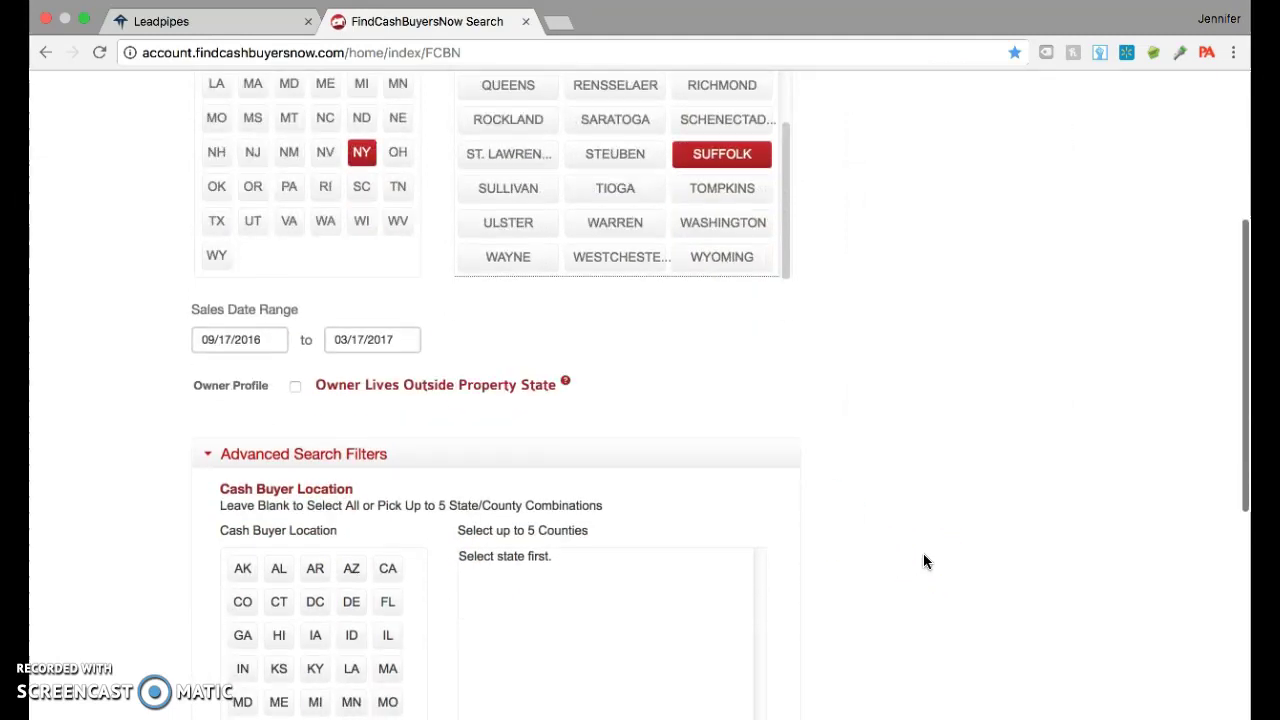
pyautogui.scroll(-3, 923, 561)
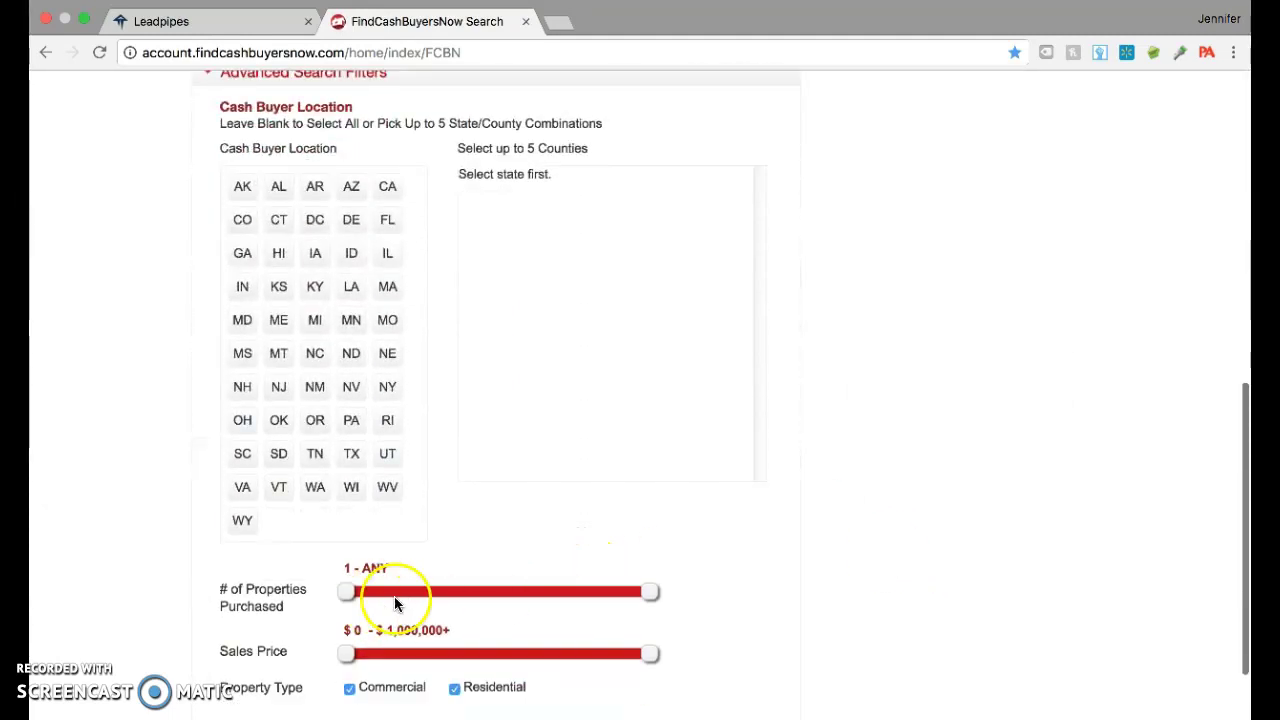
pyautogui.click(345, 591)
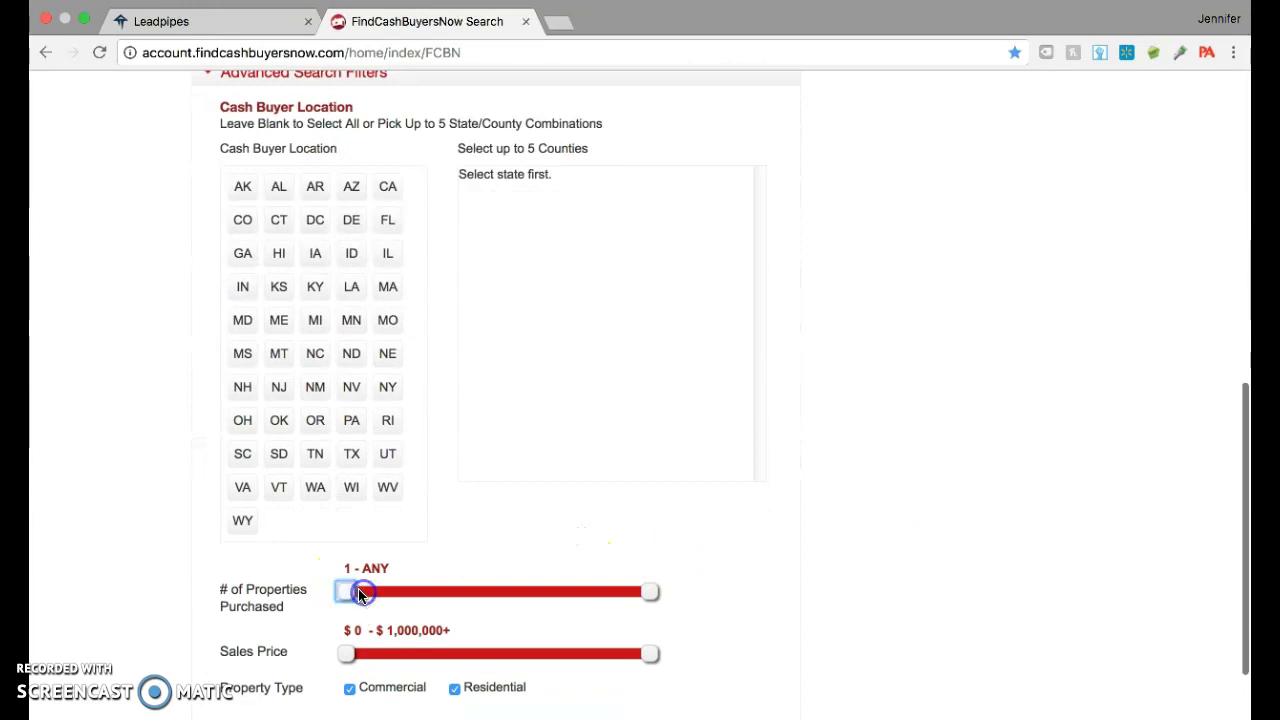
pyautogui.moveTo(360, 596); pyautogui.dragTo(364, 596)
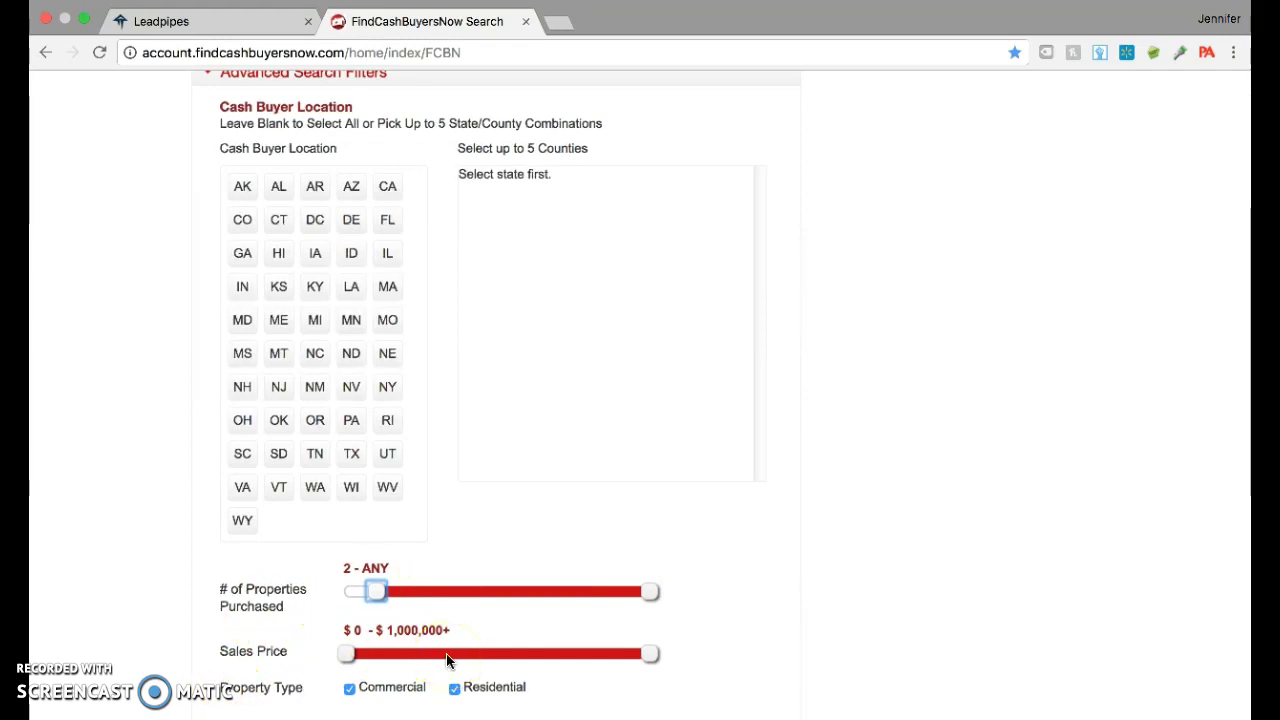
pyautogui.click(336, 664)
# - Raise the minimum sales price to $200,000 and uncheck Commercial to keep Residential only
pyautogui.click(344, 656)
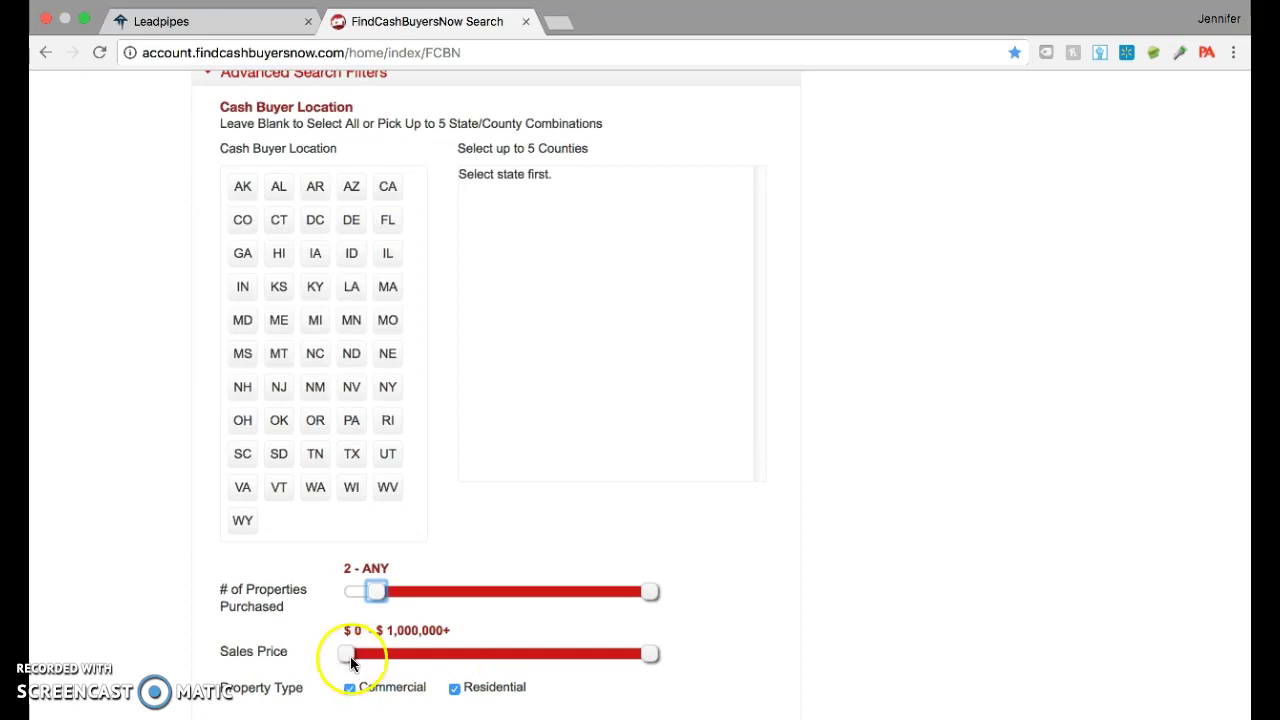
pyautogui.moveTo(346, 656); pyautogui.dragTo(405, 665)
pyautogui.click(349, 688)
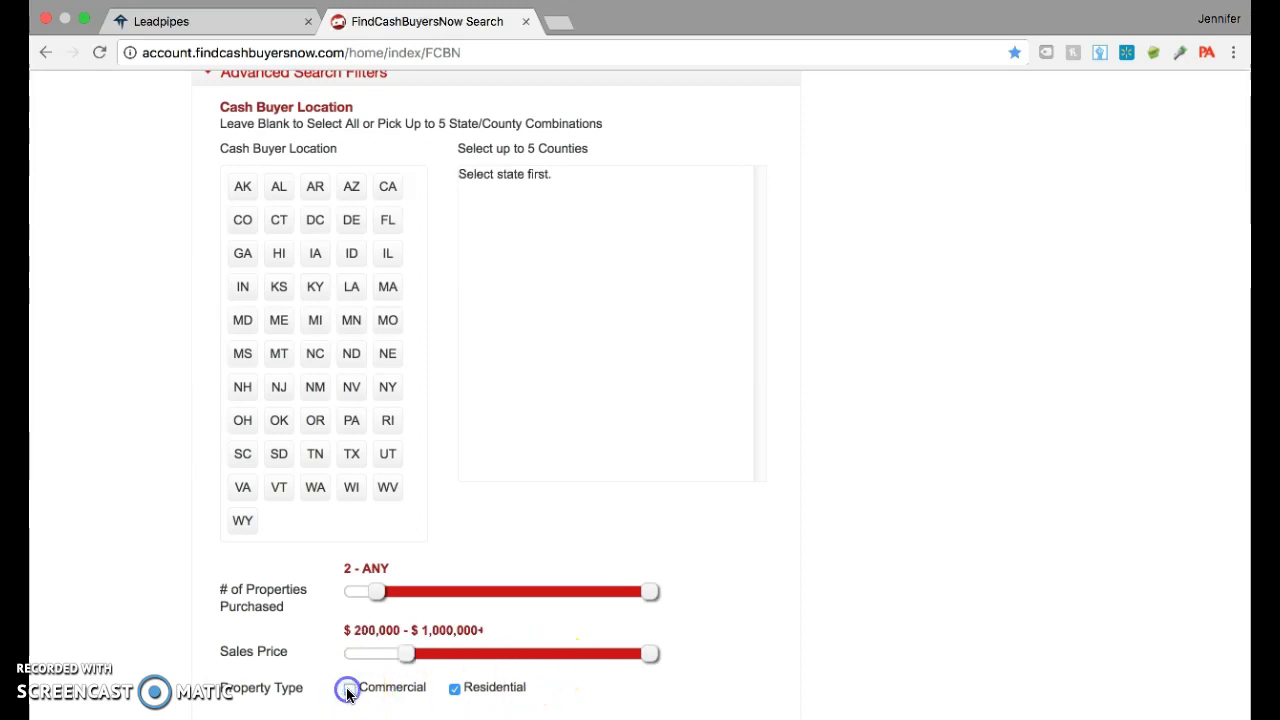
pyautogui.scroll(-5, 845, 696)
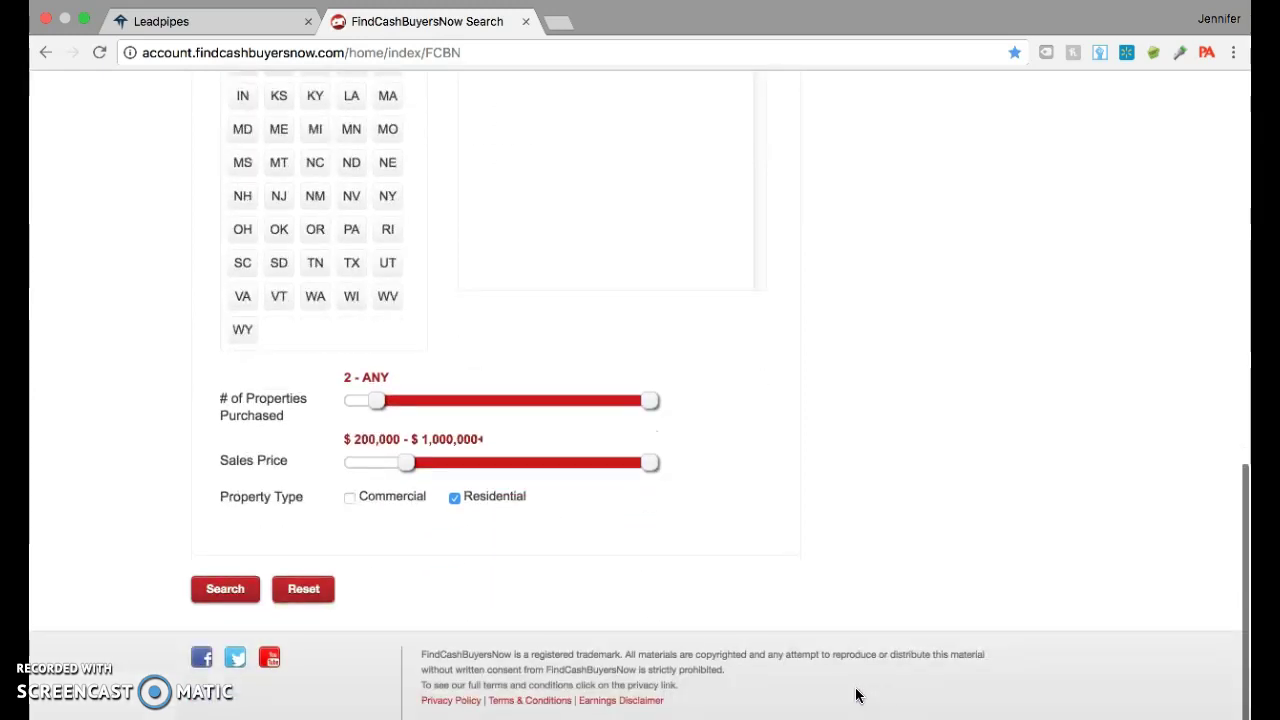
# - Run the search, returning 513 residential cash buyers for SUFFOLK - NY
pyautogui.click(226, 595)
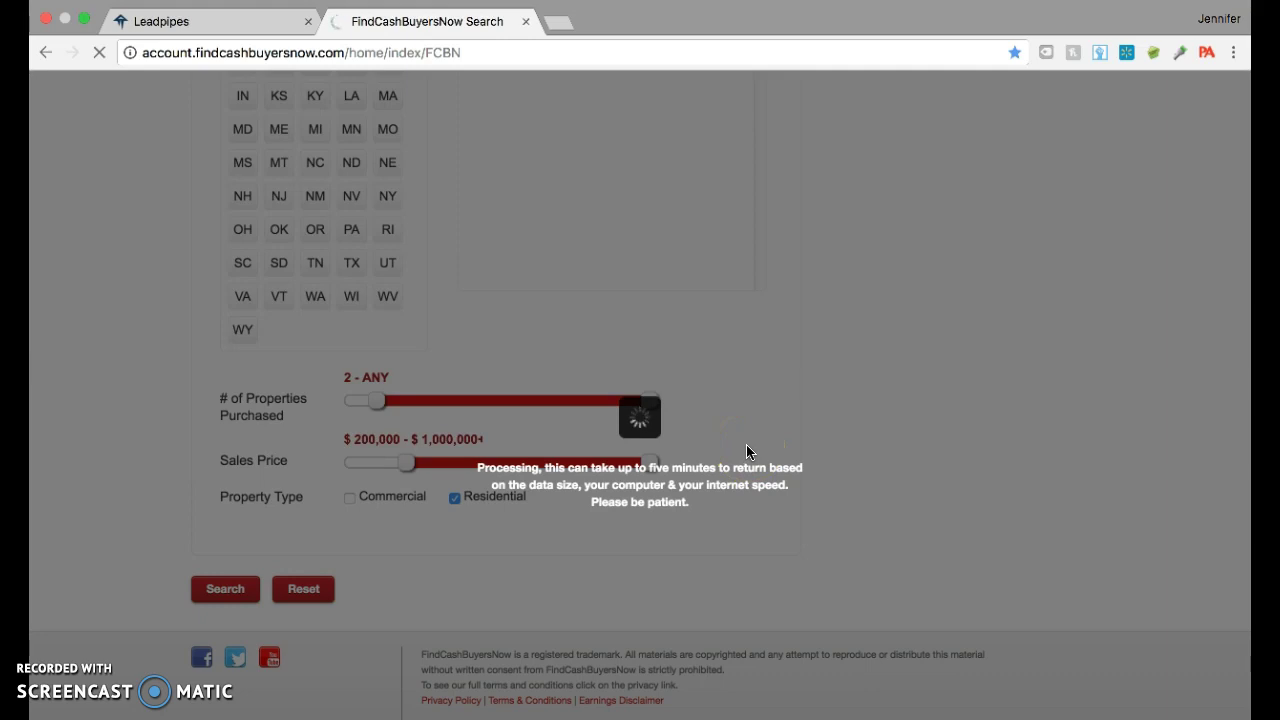
pyautogui.click(643, 352)
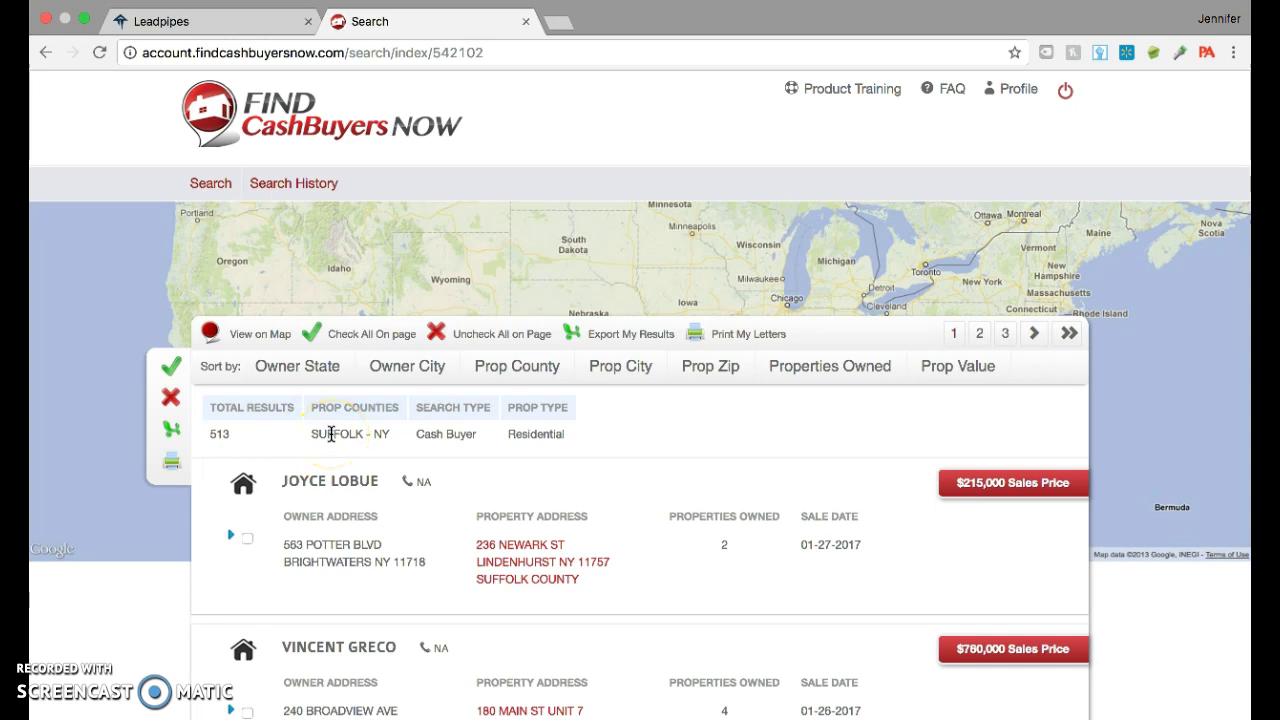
pyautogui.moveTo(312, 434); pyautogui.dragTo(365, 434)
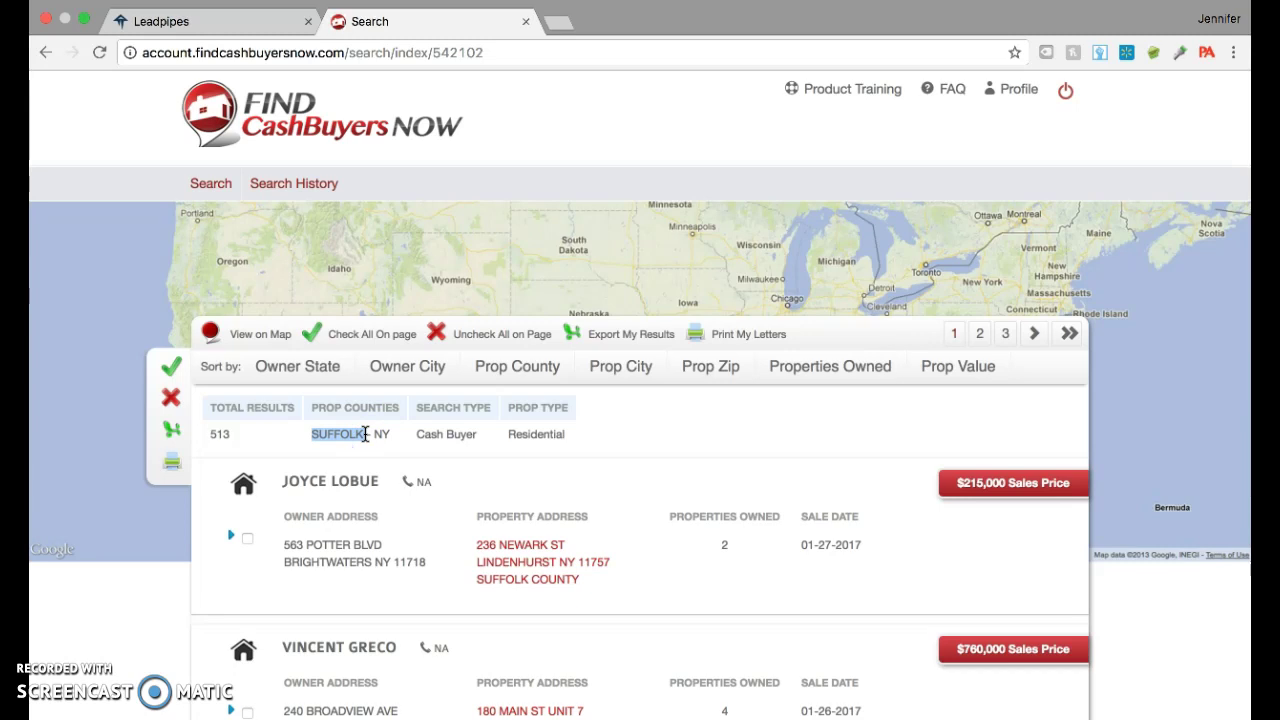
pyautogui.moveTo(232, 434); pyautogui.dragTo(202, 437)
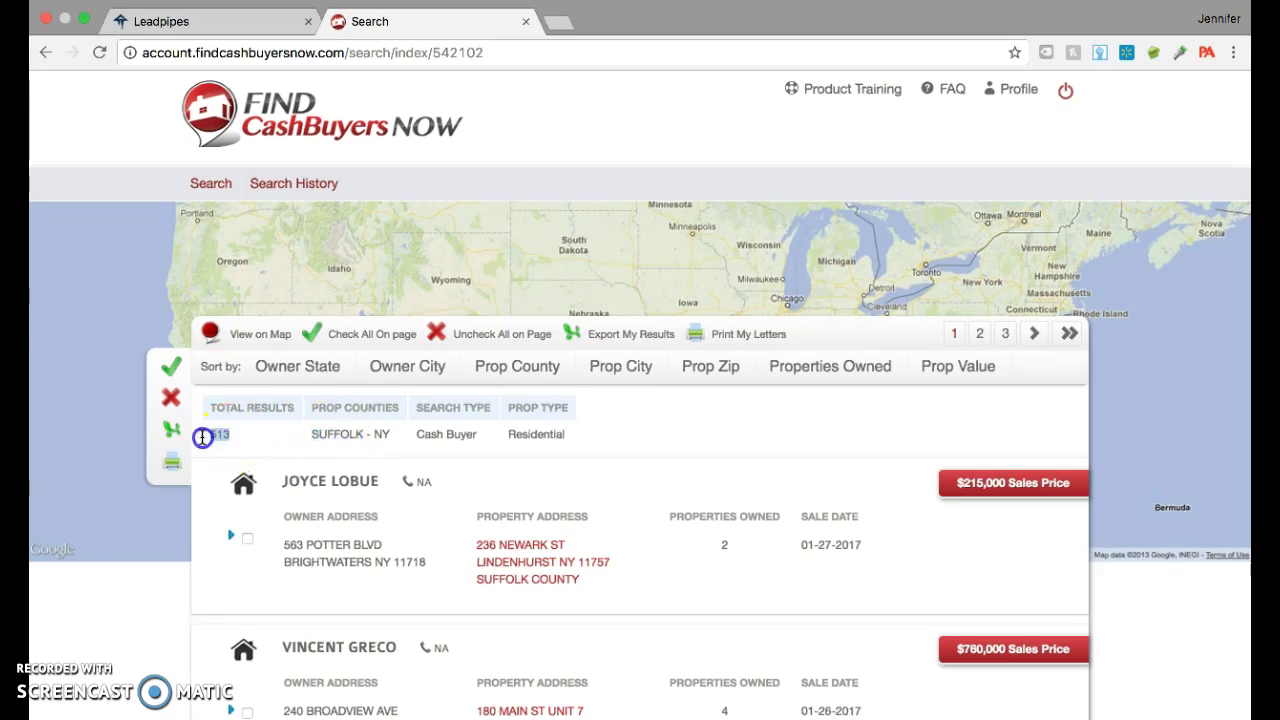
pyautogui.click(249, 436)
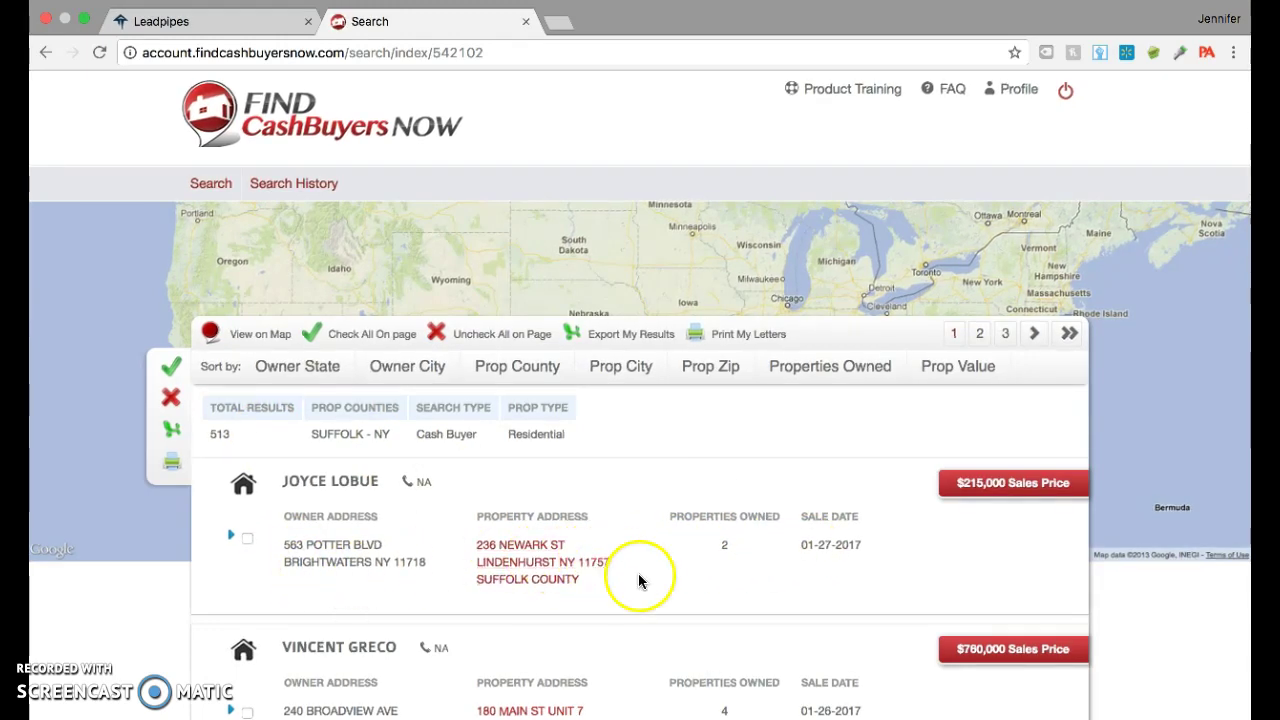
pyautogui.click(901, 553)
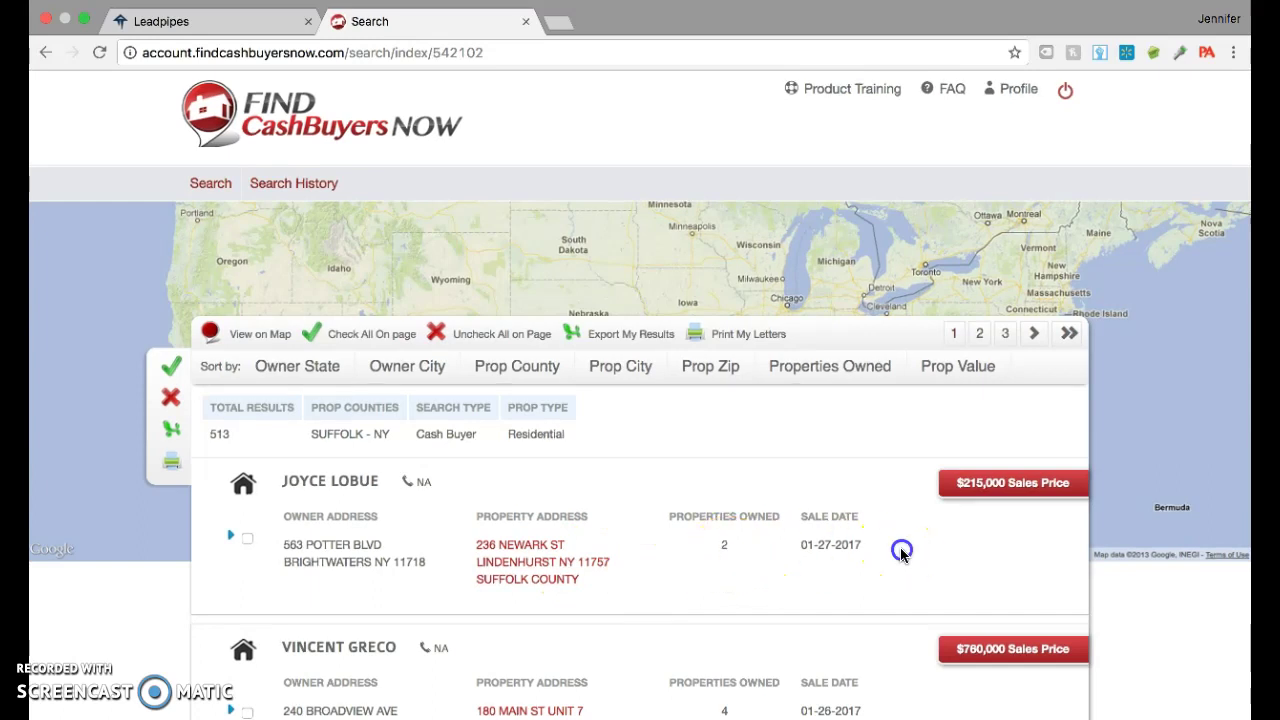
pyautogui.scroll(-10, 901, 555)
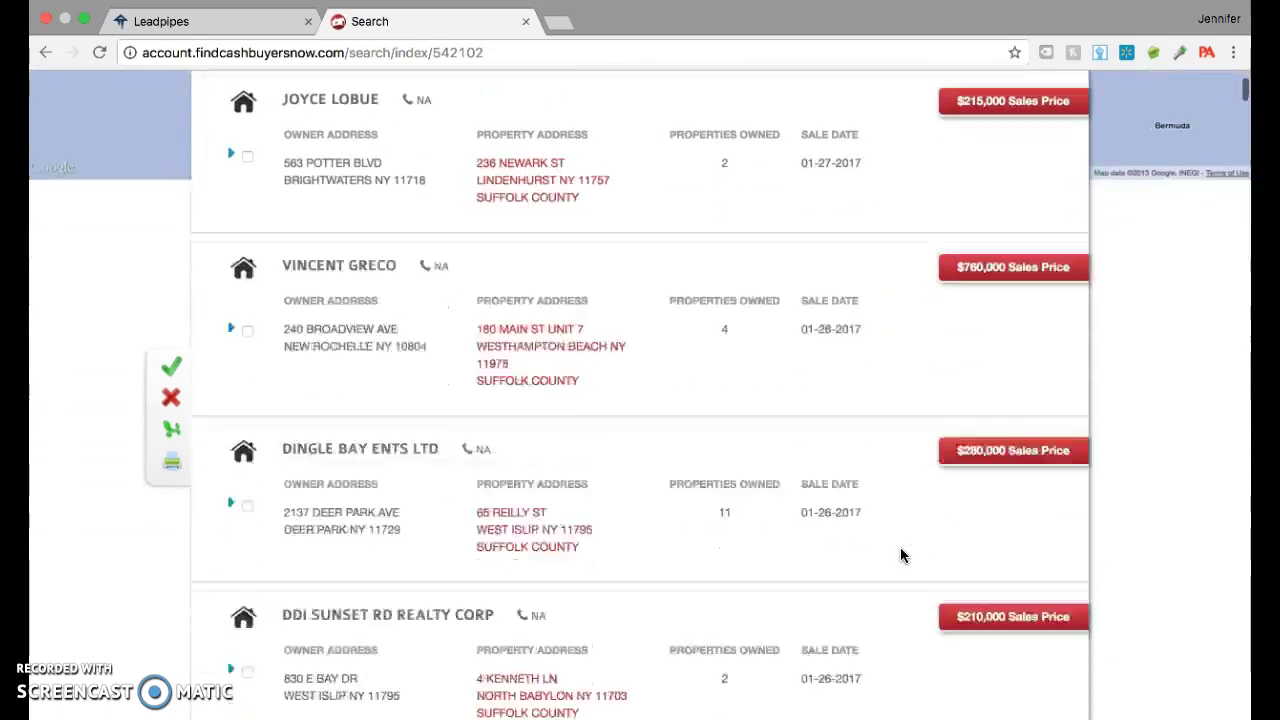
pyautogui.scroll(-1, 901, 555)
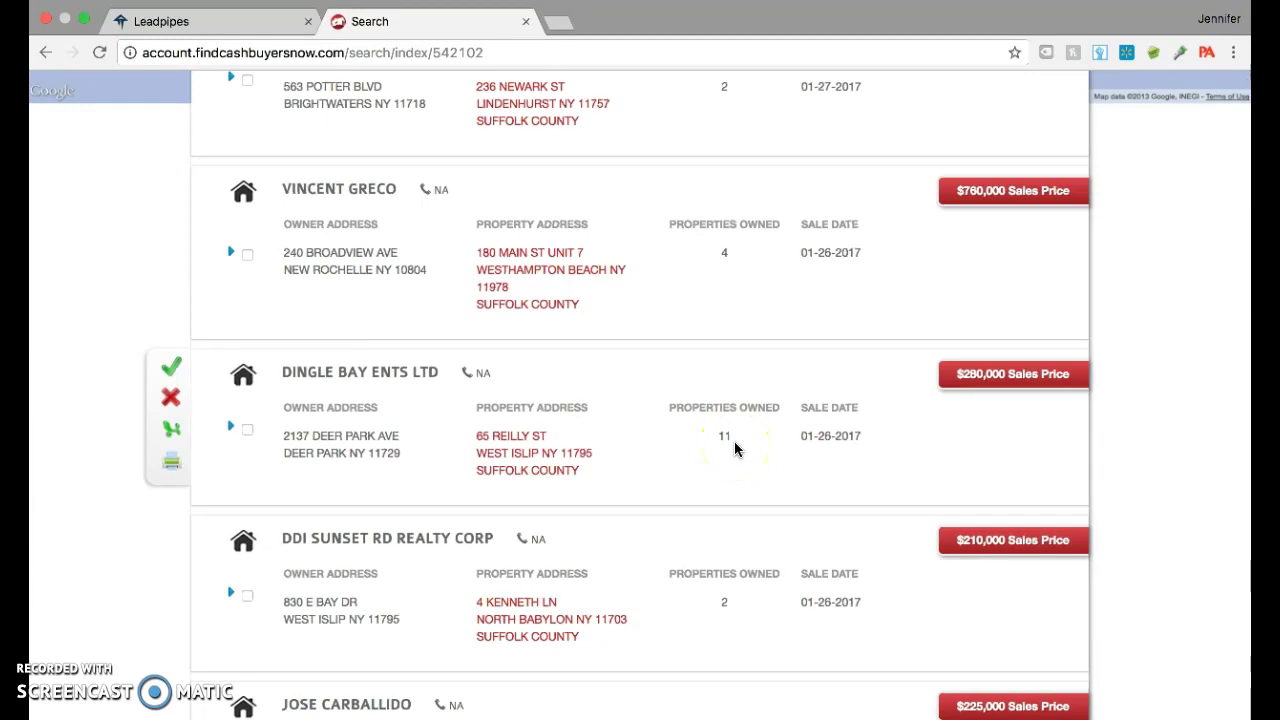
pyautogui.click(1230, 435)
pyautogui.scroll(5, 1230, 436)
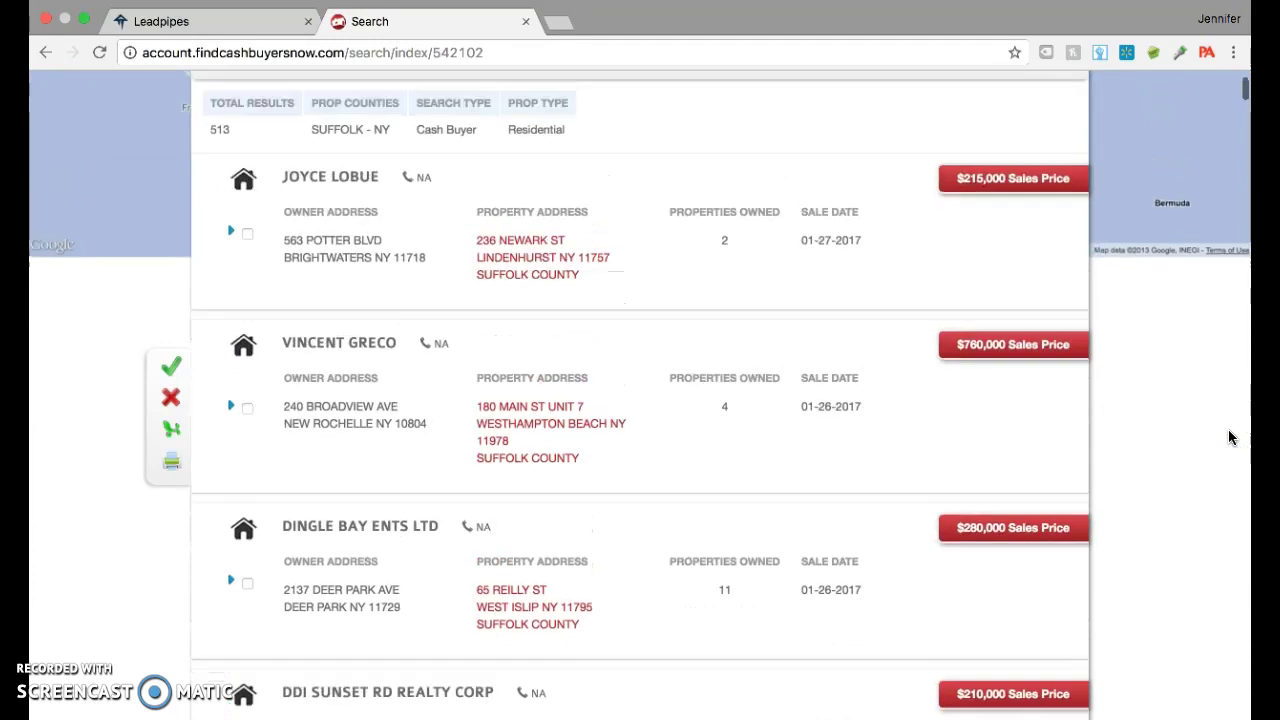
pyautogui.scroll(1, 1230, 436)
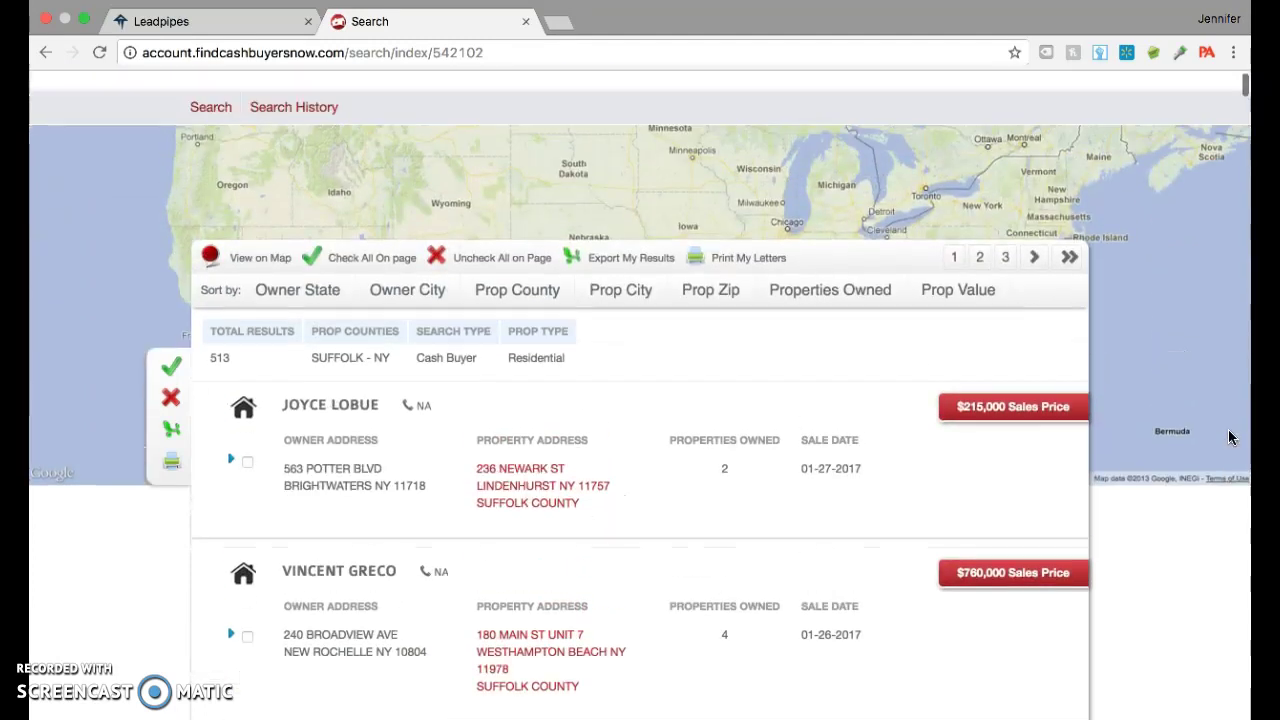
# - Check all results on the page and generate 250 letters for printing
pyautogui.click(345, 262)
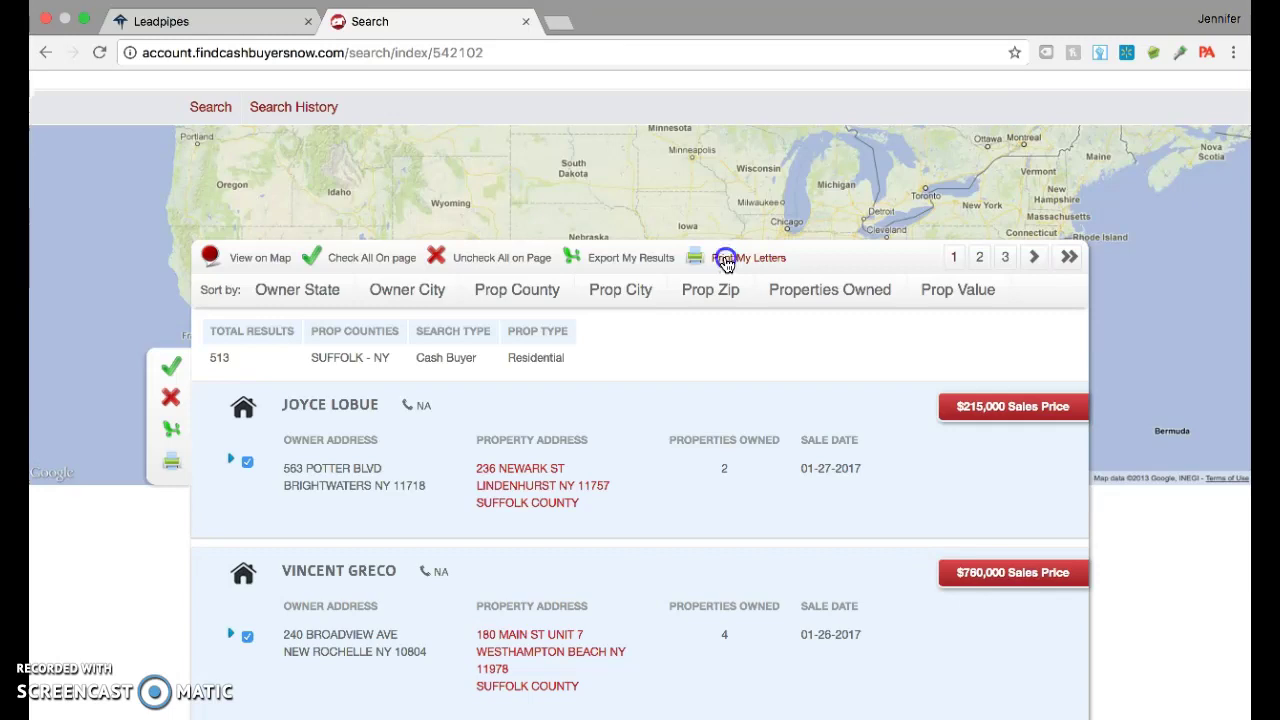
pyautogui.click(726, 259)
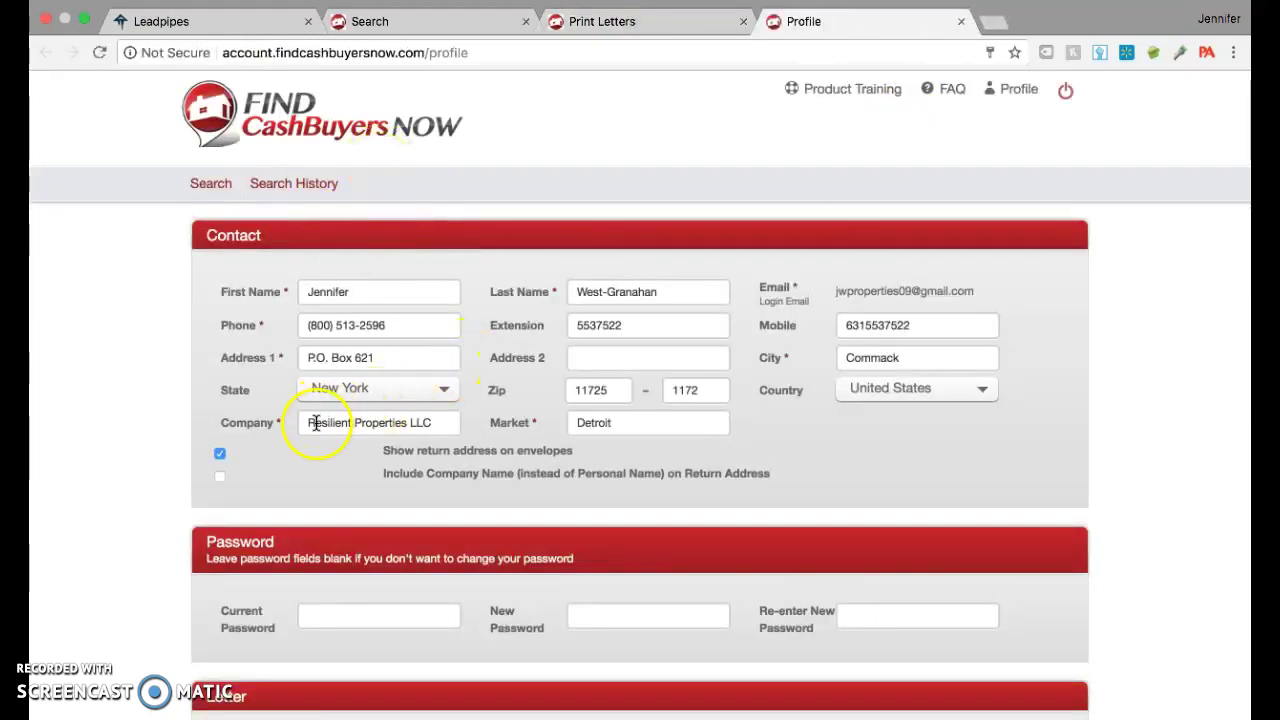
# - Review the Profile's contact details and letter settings: logo, signature and greeting
pyautogui.moveTo(305, 325); pyautogui.dragTo(413, 326)
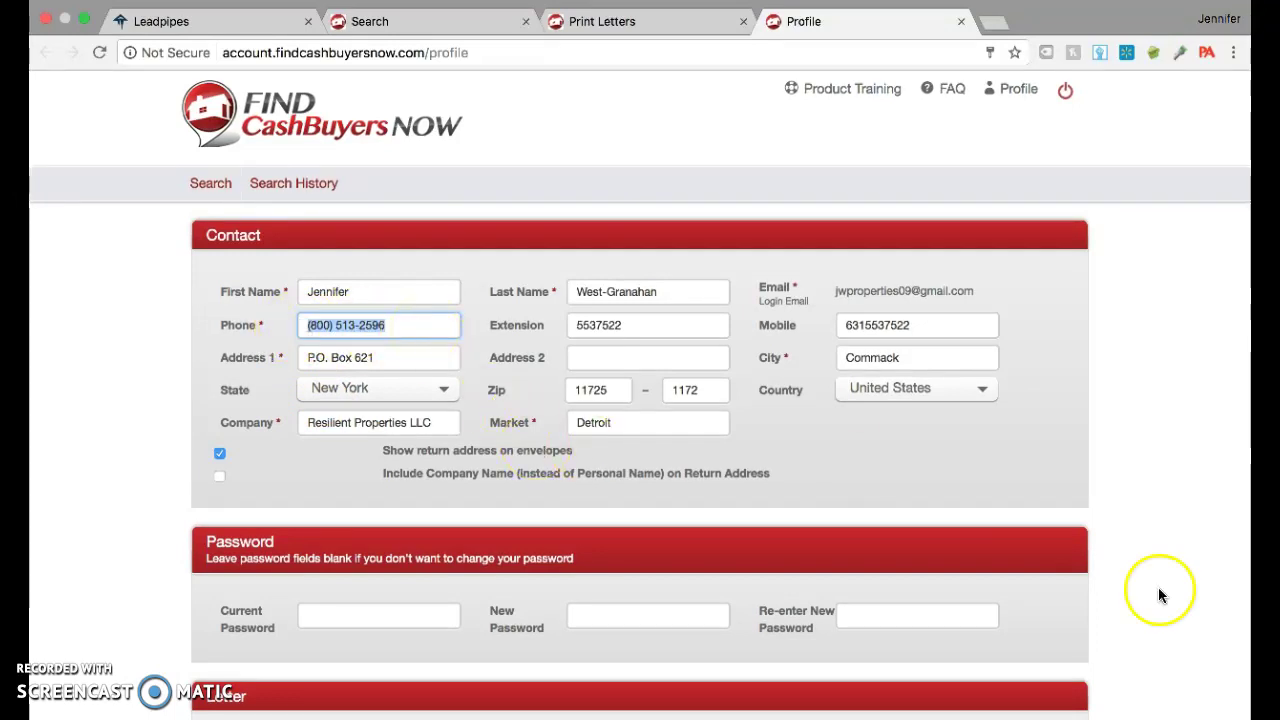
pyautogui.click(1196, 578)
pyautogui.scroll(-4, 1196, 578)
pyautogui.scroll(-5, 1199, 585)
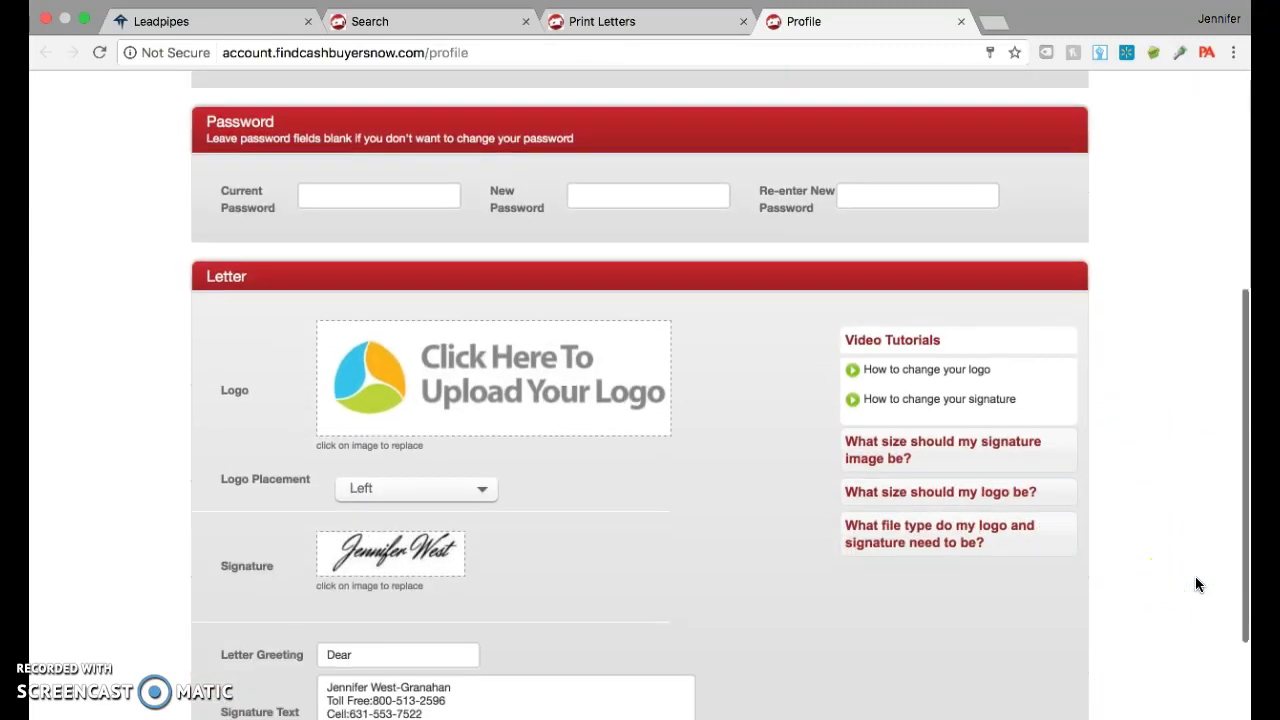
pyautogui.moveTo(1205, 580)
pyautogui.mouseDown()
pyautogui.moveTo(395, 470)
pyautogui.moveTo(455, 459)
pyautogui.mouseUp()
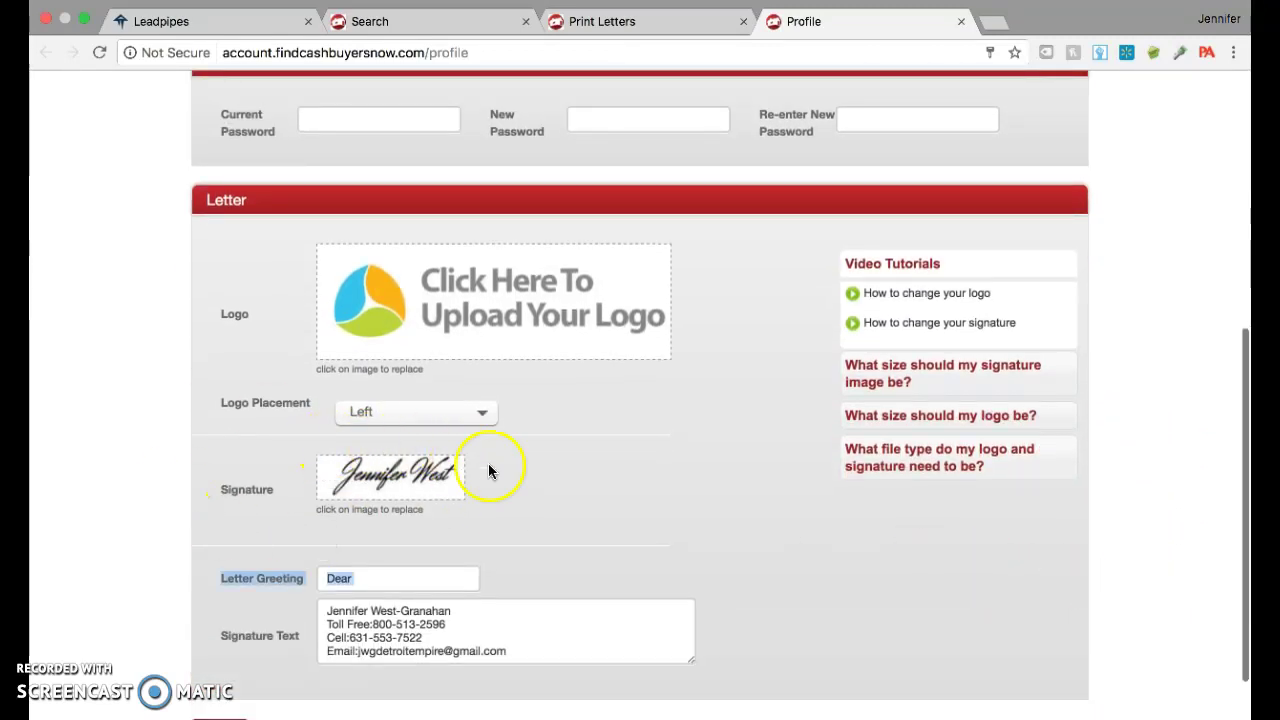
pyautogui.moveTo(1245, 434); pyautogui.dragTo(1242, 258)
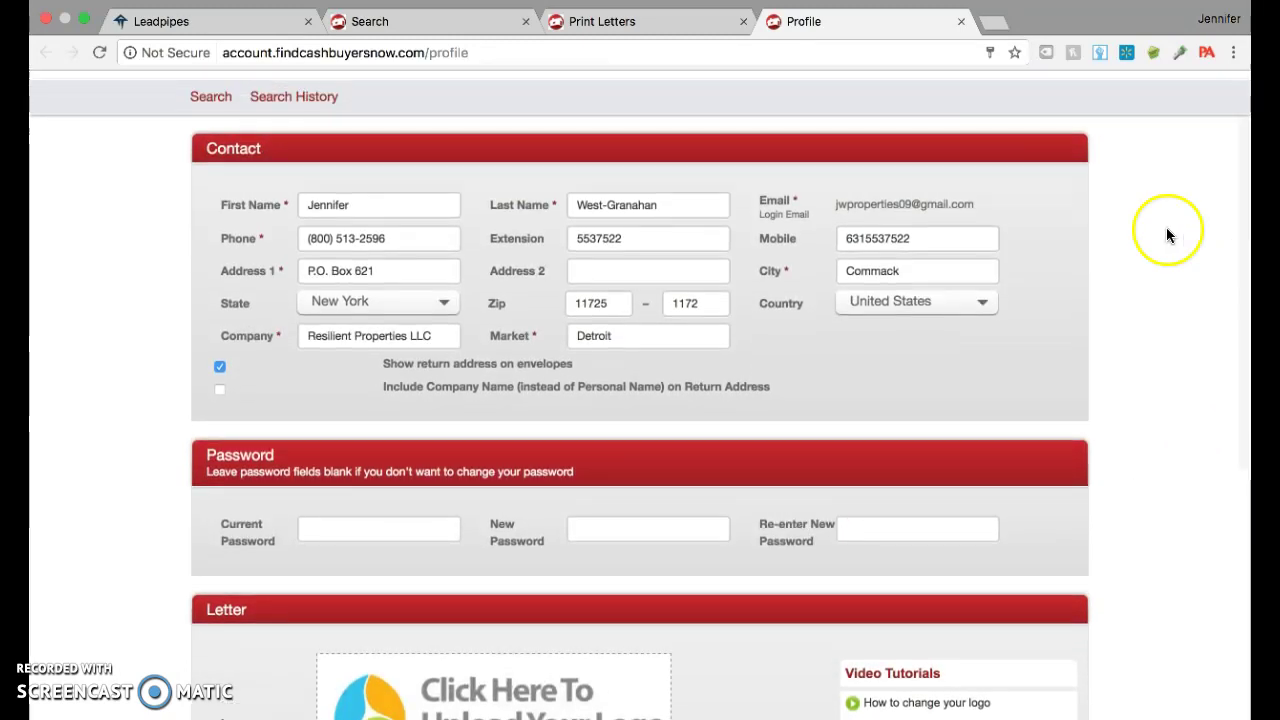
# - Close the Profile and page forward through the first several letters
pyautogui.click(961, 21)
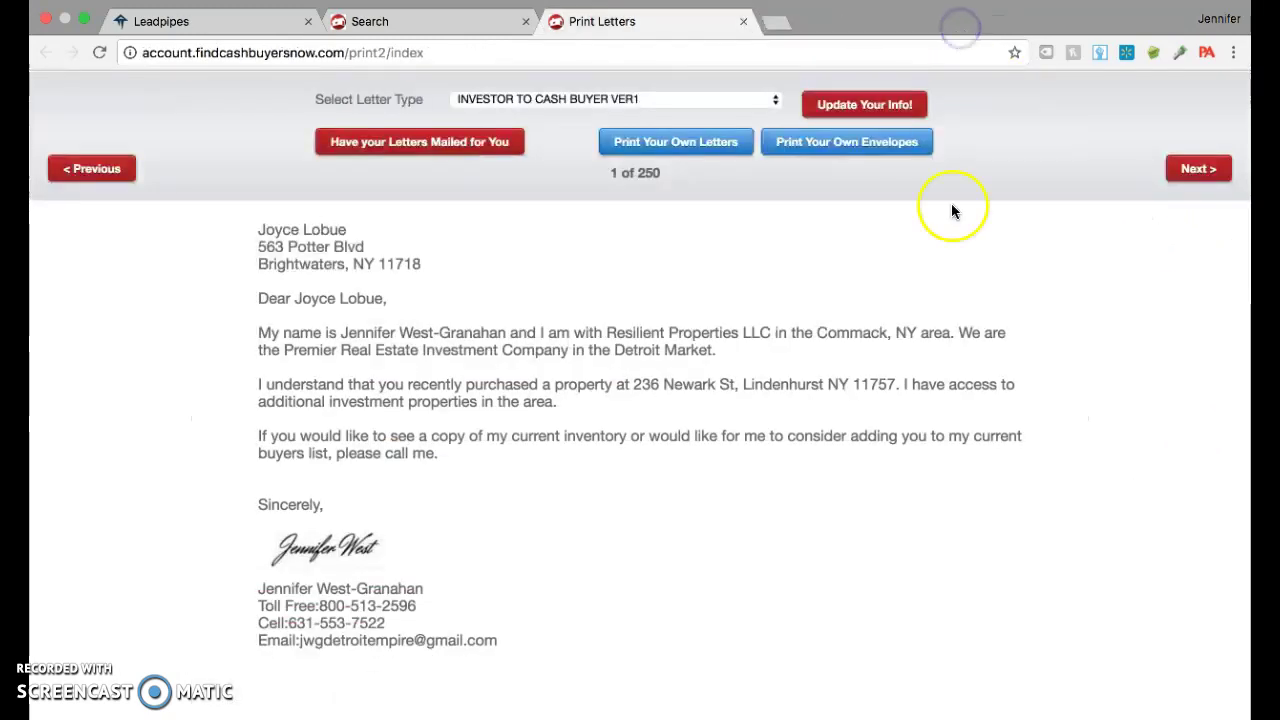
pyautogui.click(1208, 172)
pyautogui.click(1210, 172)
pyautogui.click(1211, 173)
pyautogui.click(1212, 174)
pyautogui.click(1214, 175)
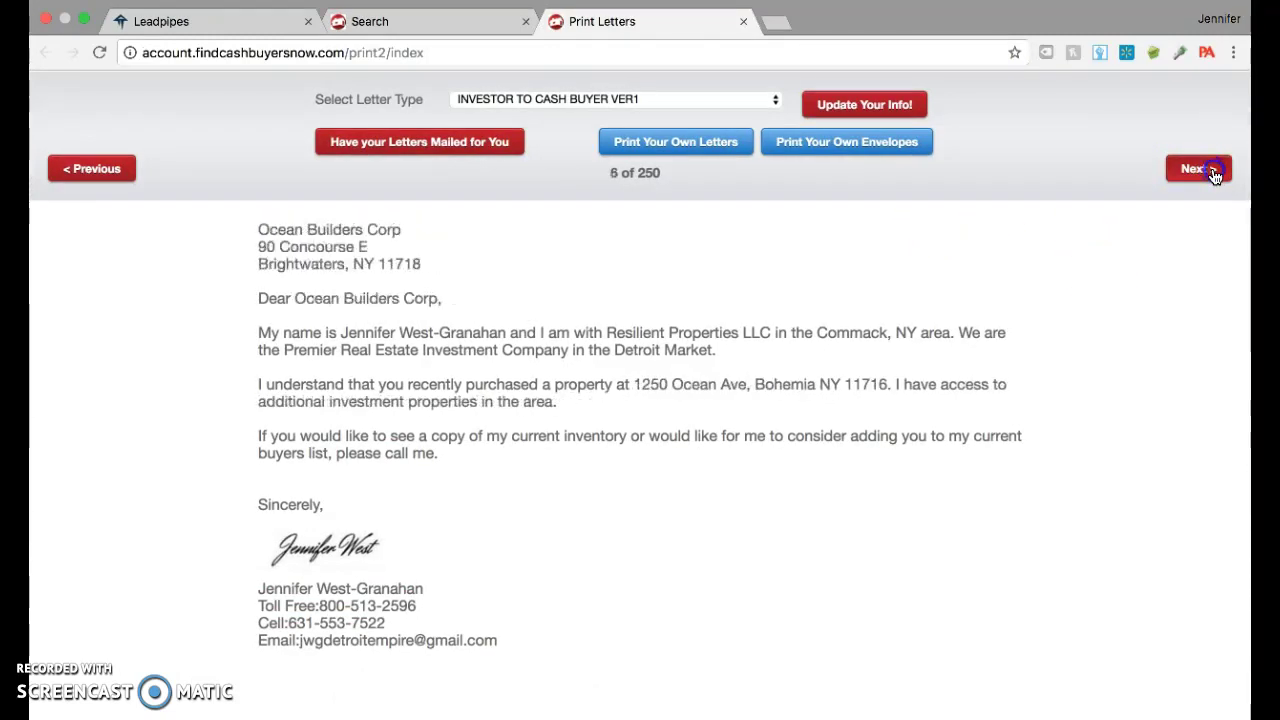
pyautogui.click(1214, 175)
pyautogui.click(1214, 175)
pyautogui.click(1213, 174)
pyautogui.click(1213, 174)
pyautogui.click(1213, 174)
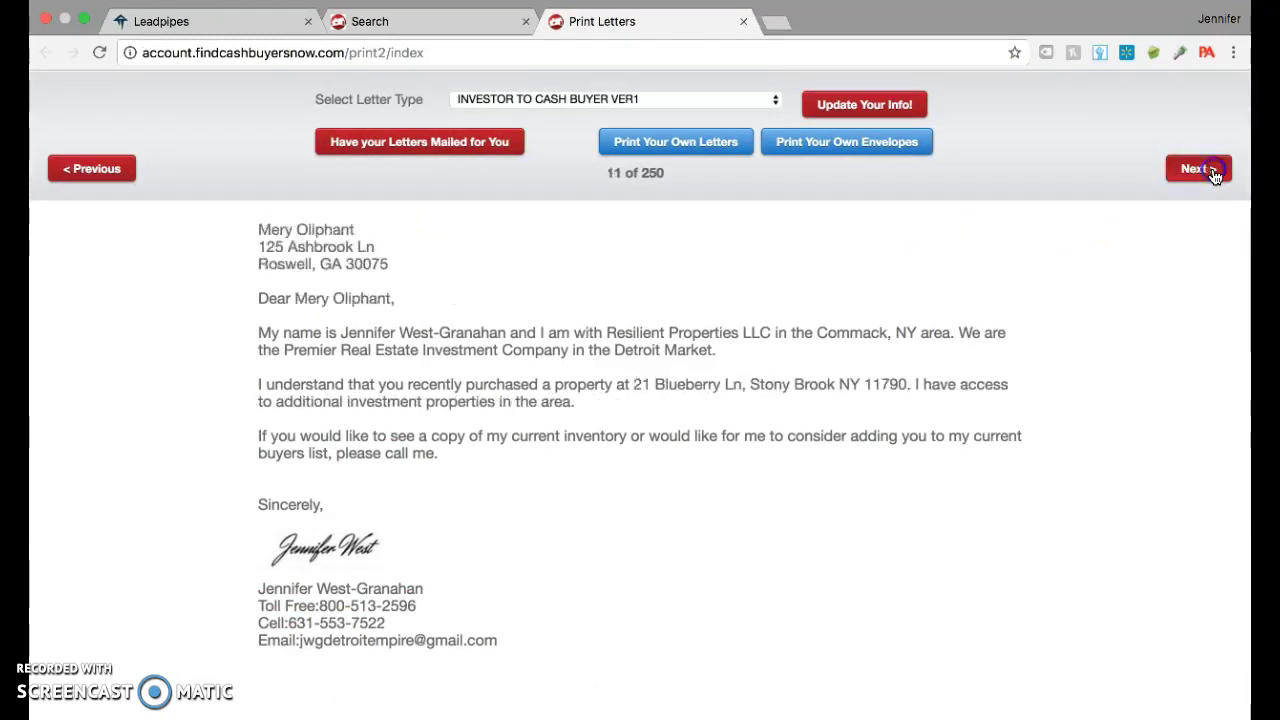
# - Try POTENTIAL PRIVATE LENDER FROM REALTOR, then settle on the INVESTOR TO CASH BUYER VER2 letter type
pyautogui.click(772, 100)
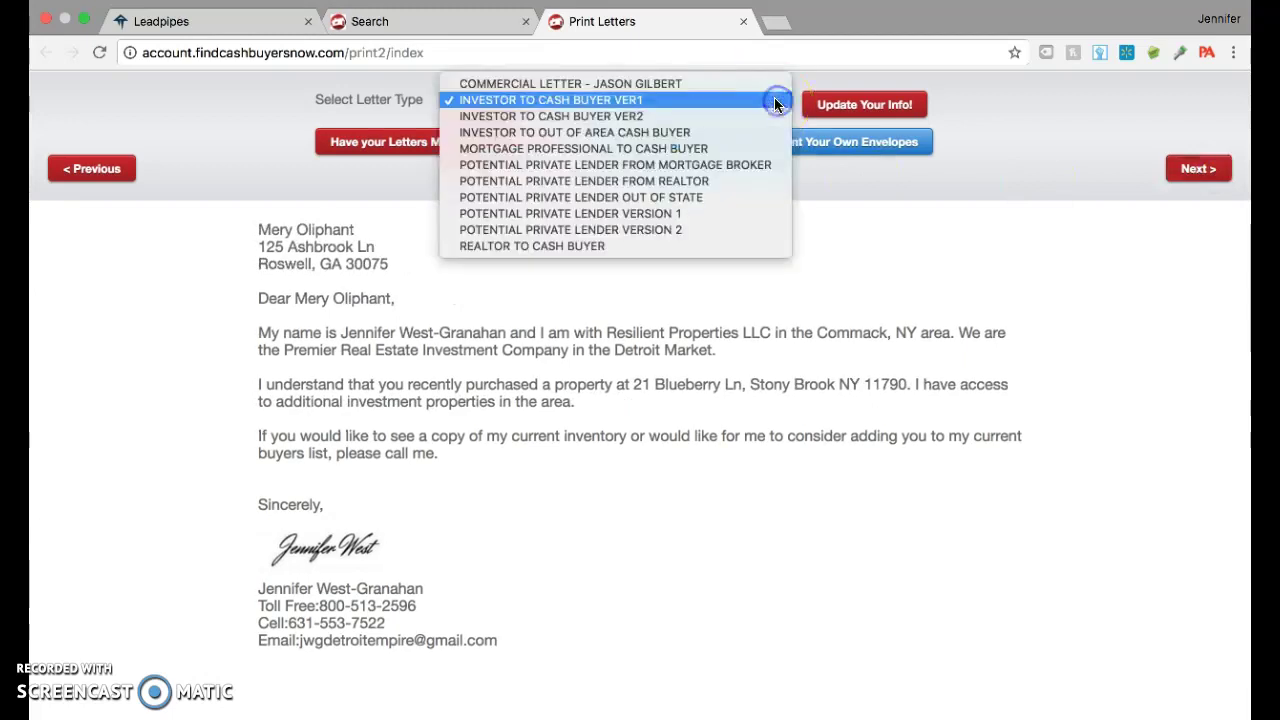
pyautogui.click(668, 116)
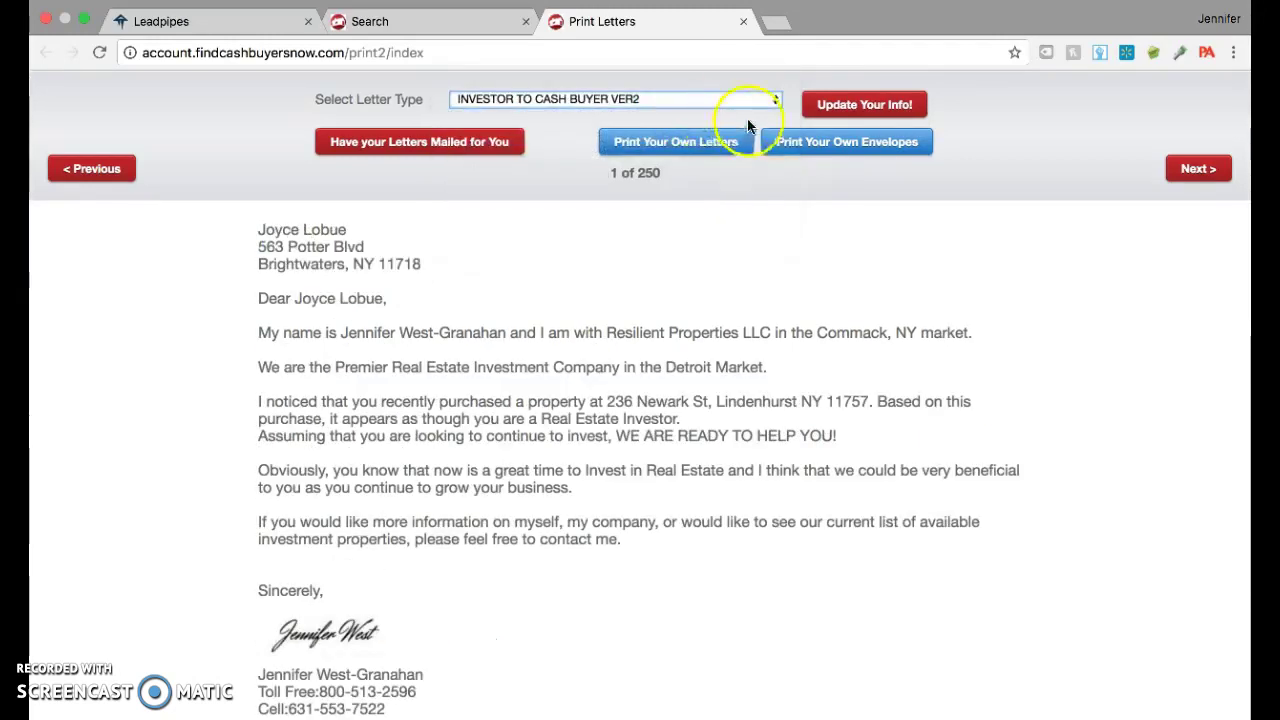
pyautogui.click(776, 105)
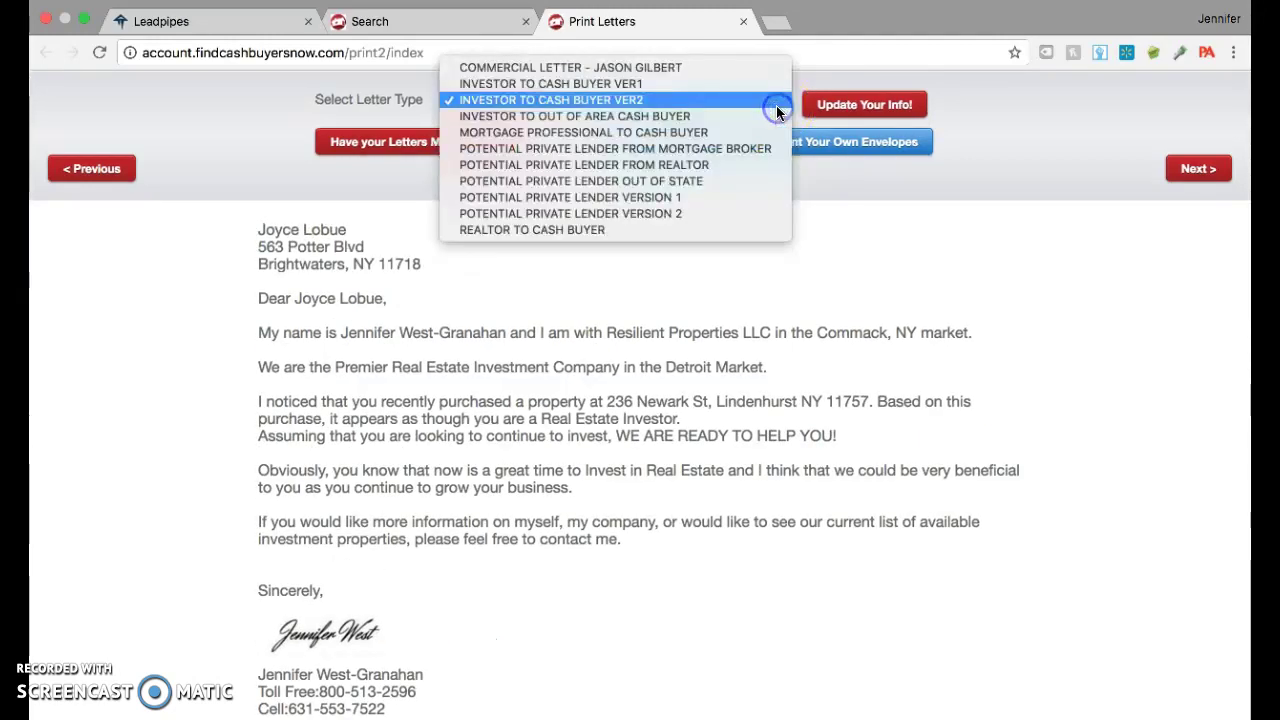
pyautogui.click(741, 164)
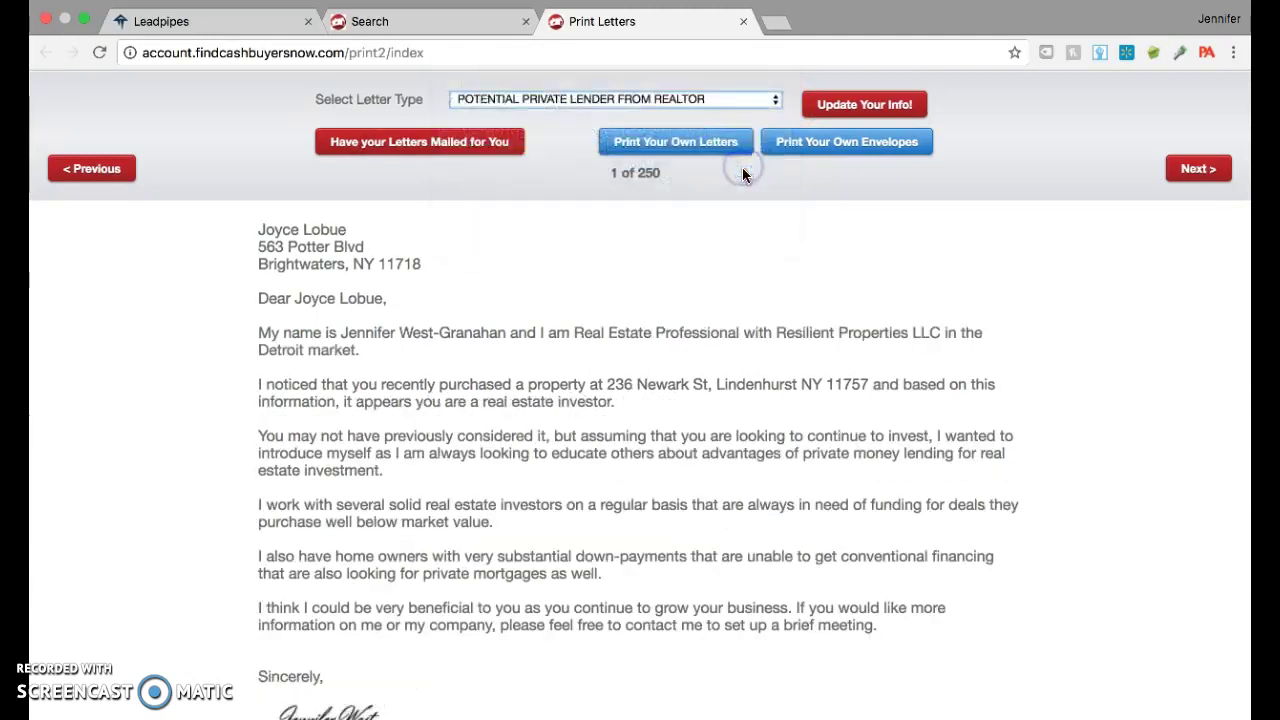
pyautogui.click(775, 103)
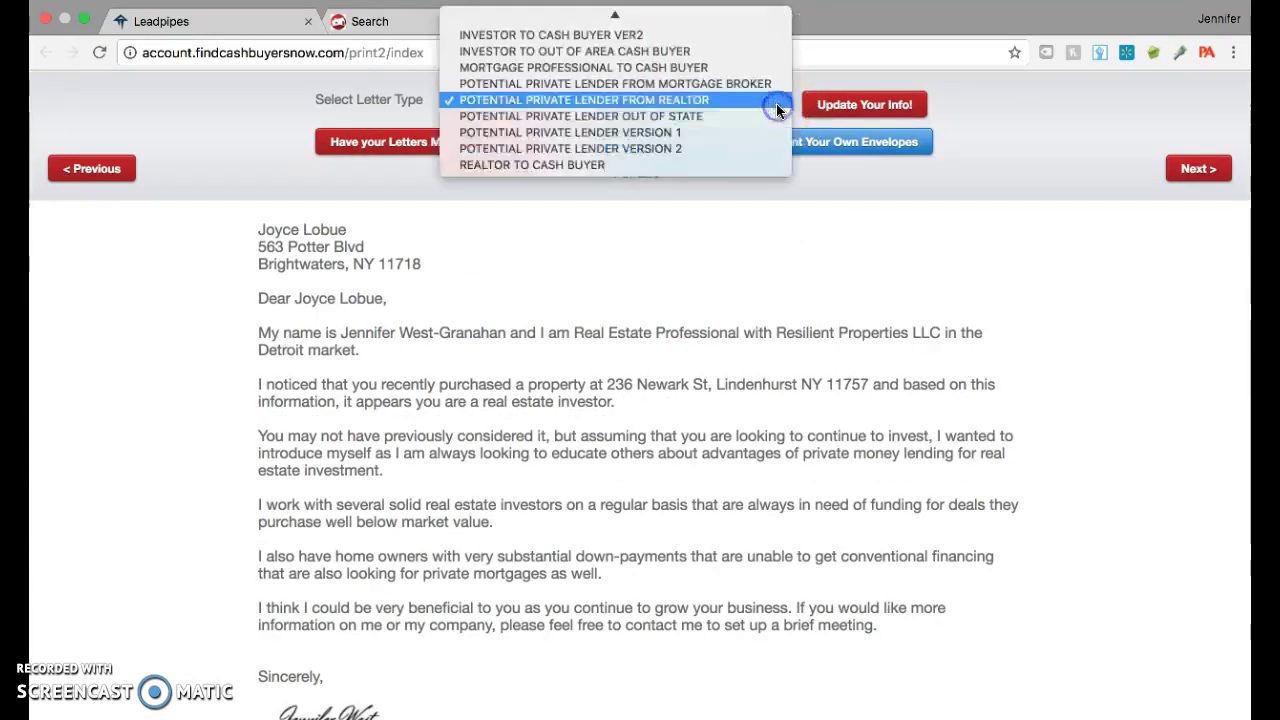
pyautogui.click(728, 37)
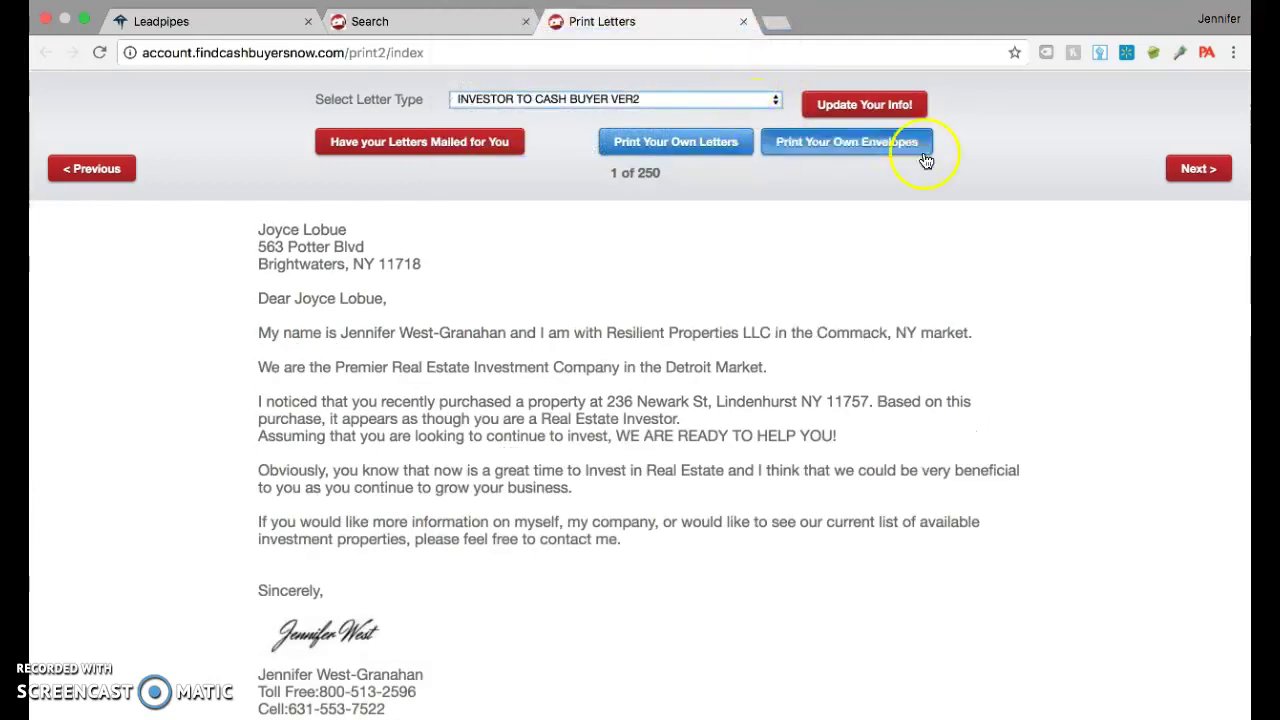
# - Page forward through the Ver2 letters to letter 9 of 250
pyautogui.click(1195, 170)
pyautogui.click(1197, 170)
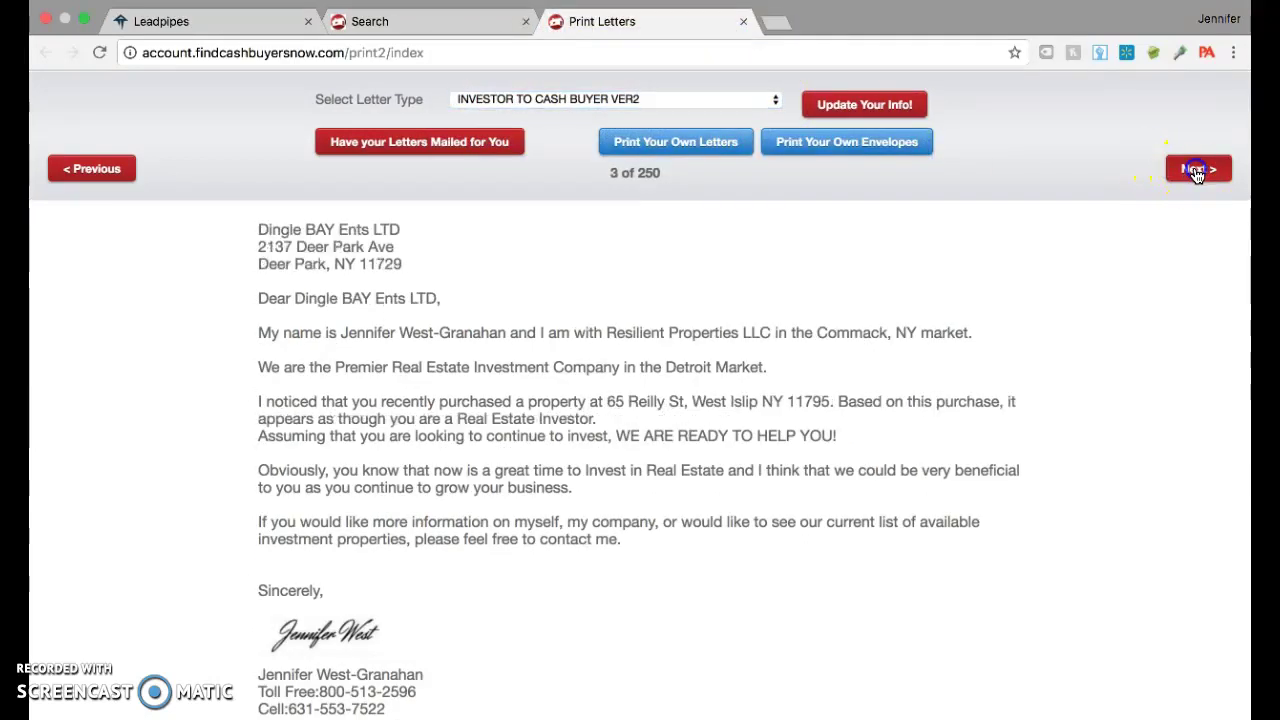
pyautogui.click(1197, 171)
pyautogui.click(1197, 171)
pyautogui.click(1197, 172)
pyautogui.click(1197, 173)
pyautogui.click(1197, 174)
pyautogui.click(1197, 175)
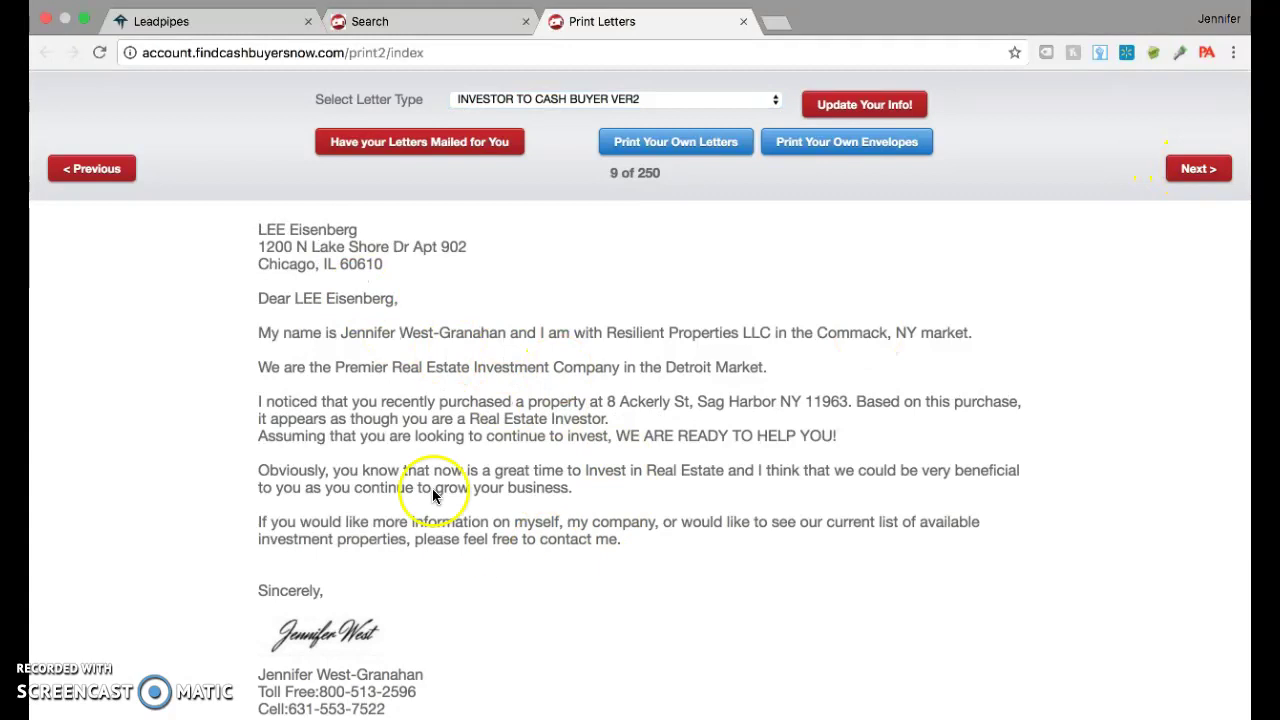
pyautogui.click(716, 146)
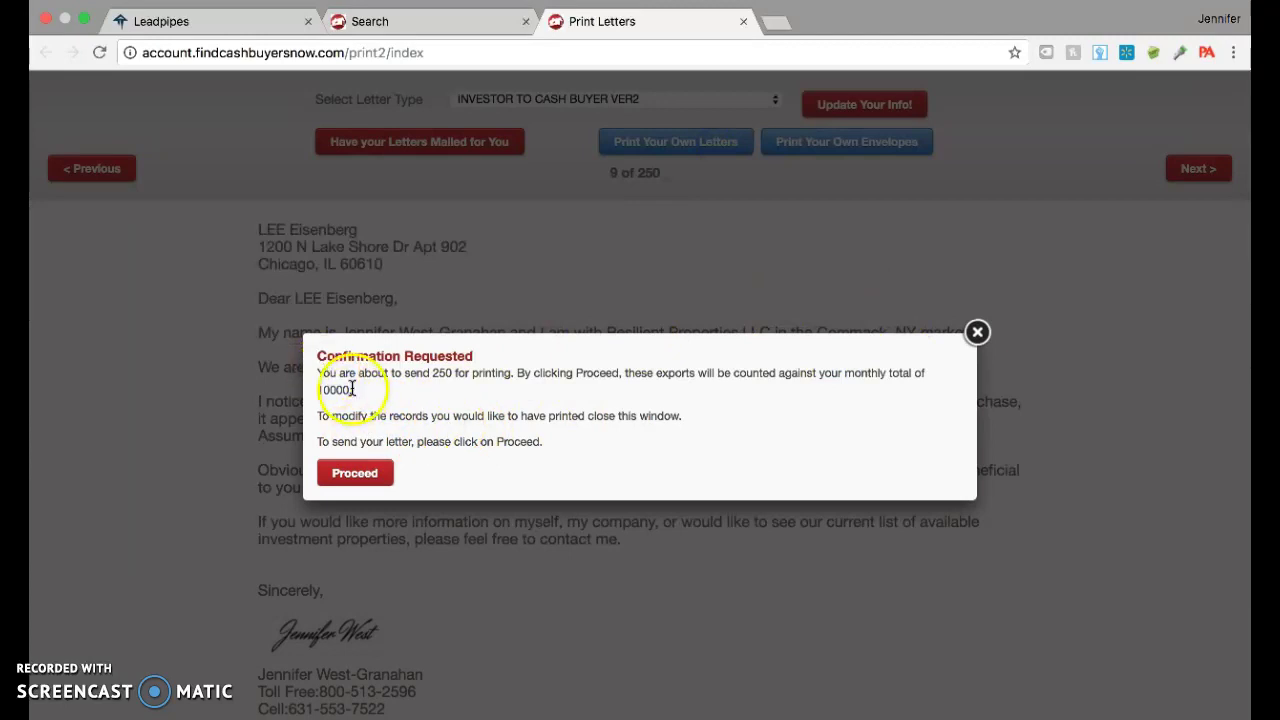
pyautogui.moveTo(351, 390); pyautogui.dragTo(313, 390)
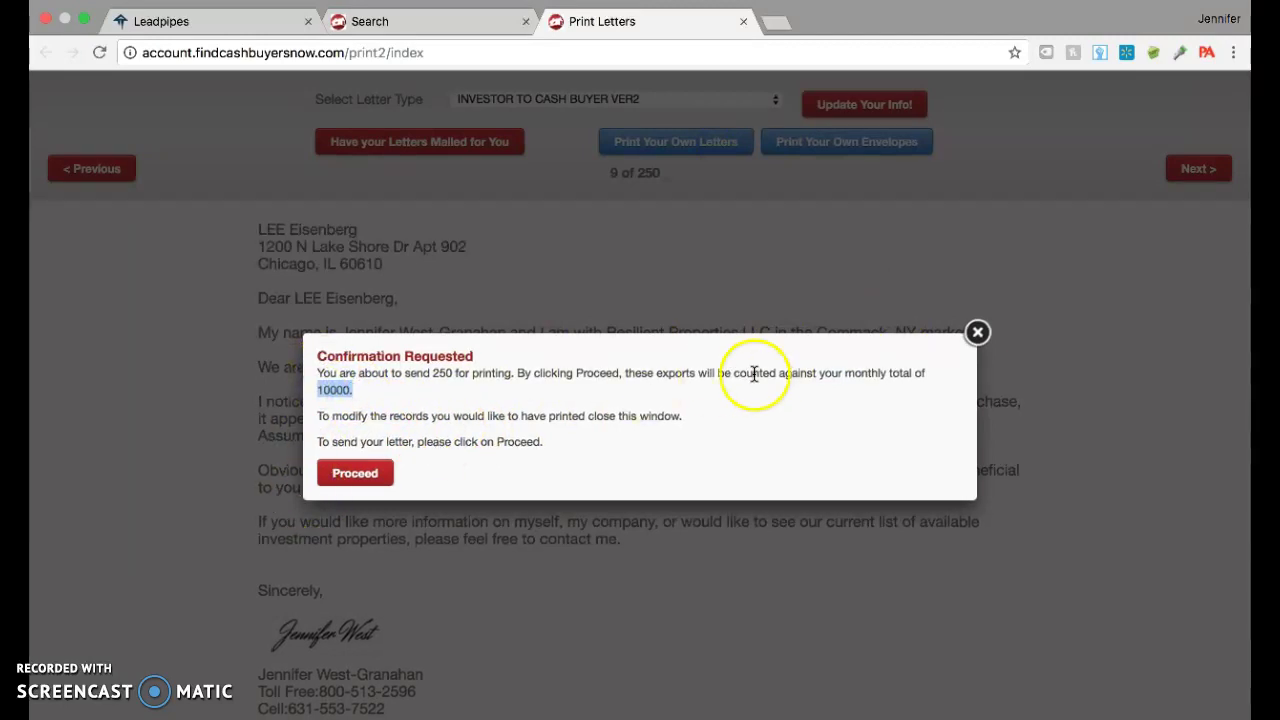
pyautogui.click(978, 332)
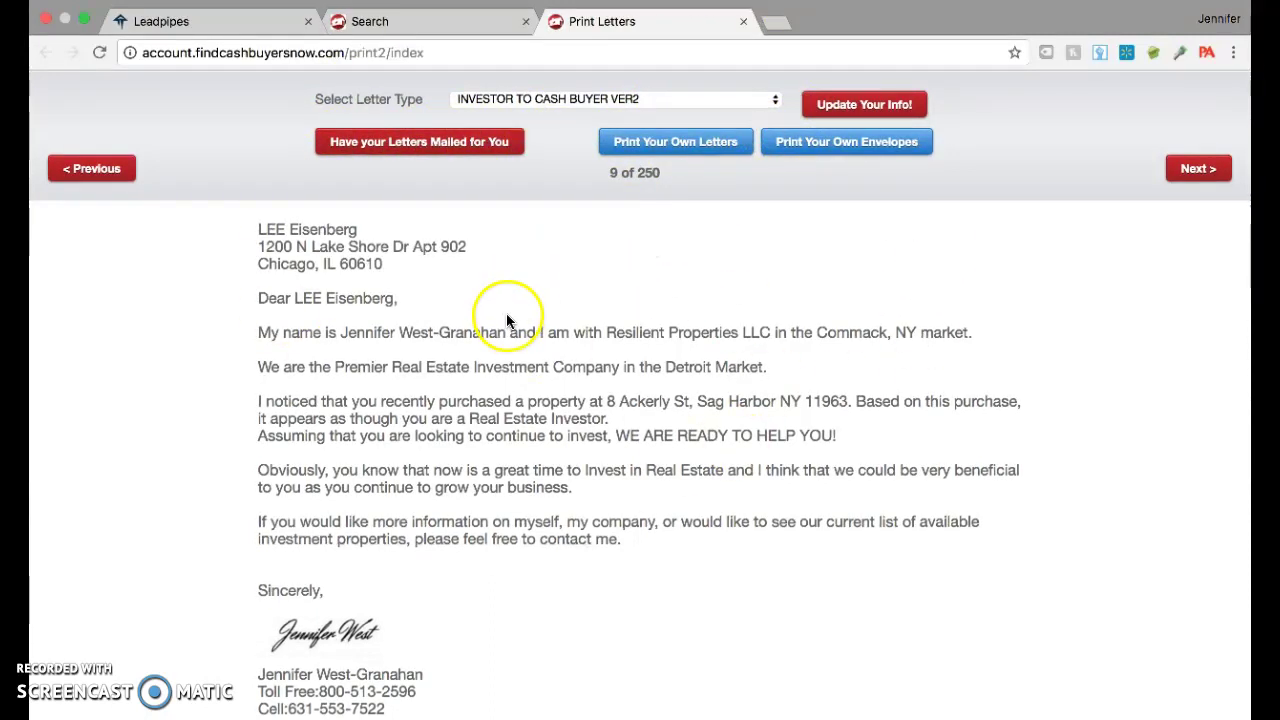
# - On Realeflow Leadpipes, set the lead type to Cash Buyers
pyautogui.click(212, 30)
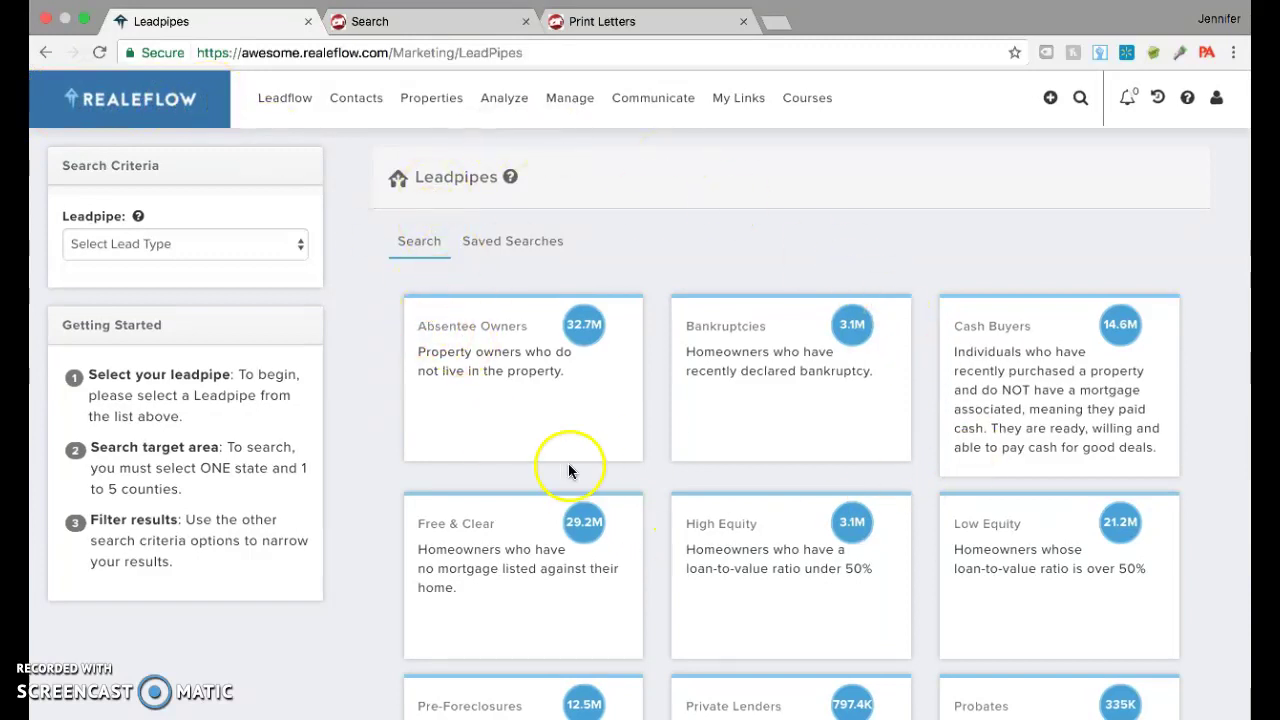
pyautogui.click(299, 256)
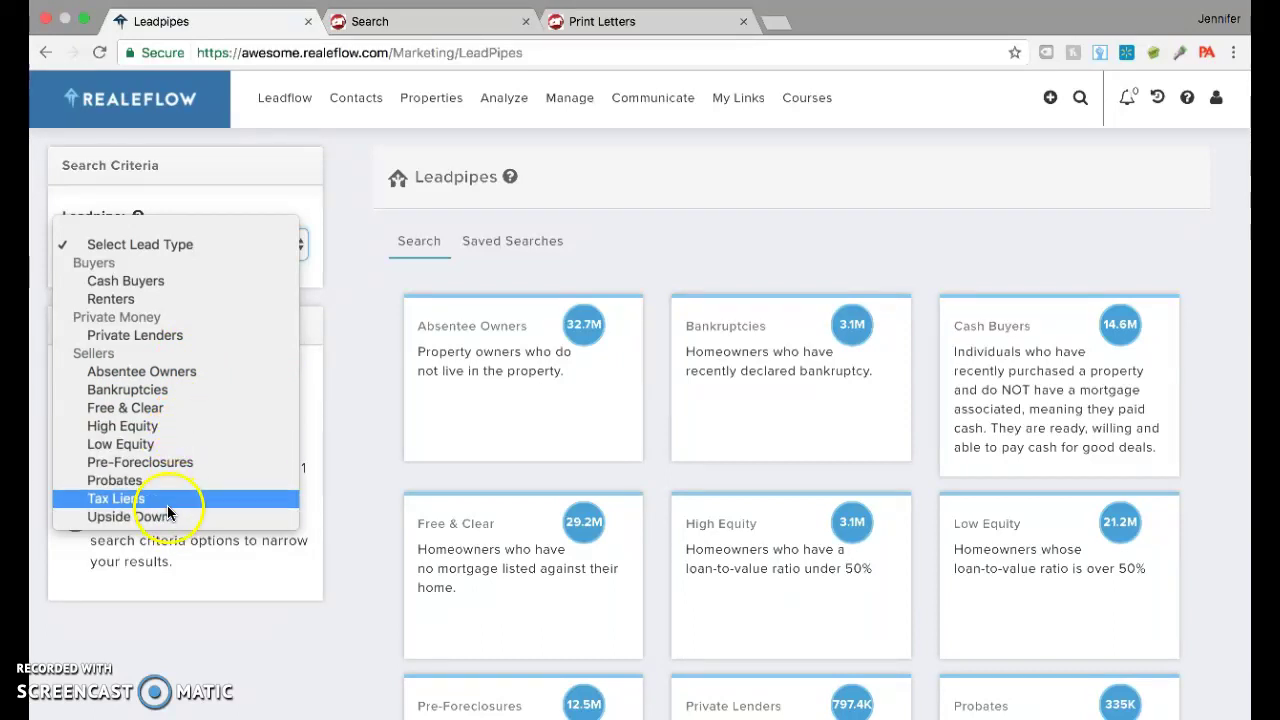
pyautogui.click(171, 371)
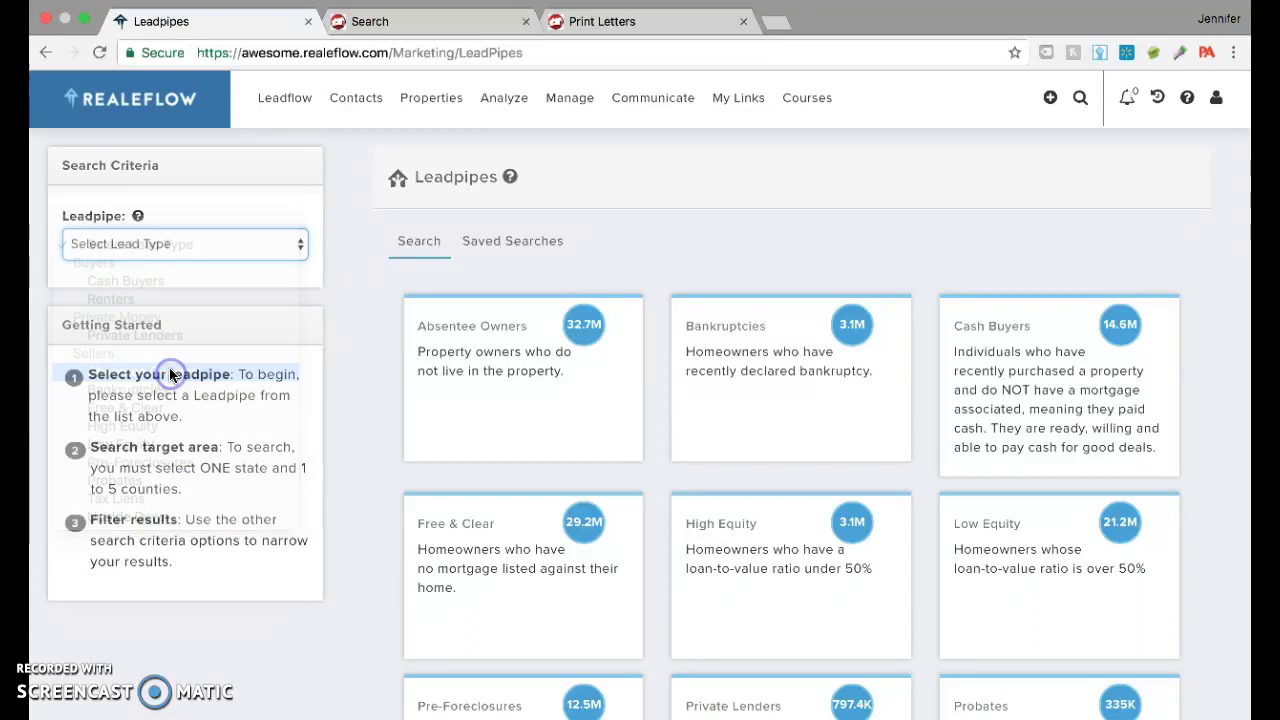
pyautogui.click(301, 248)
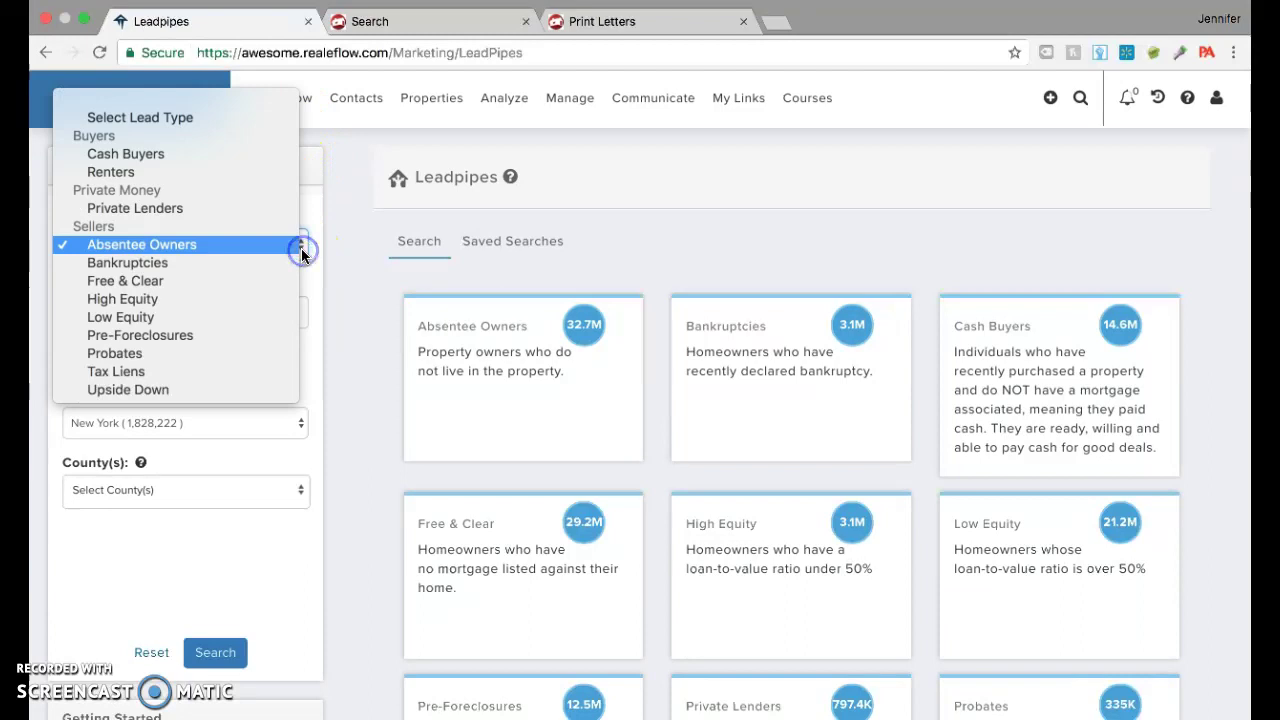
pyautogui.click(267, 156)
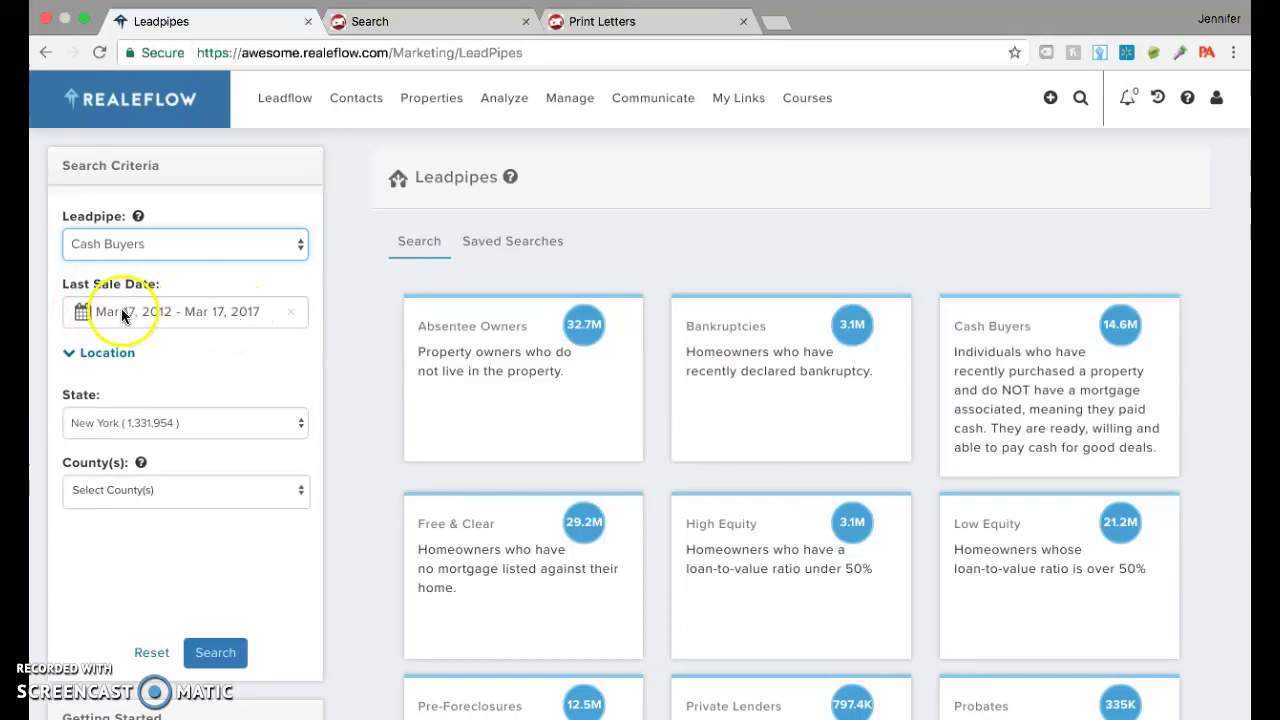
# - Limit Last Sale Date to the last 3 months and choose NASSAU county
pyautogui.click(85, 315)
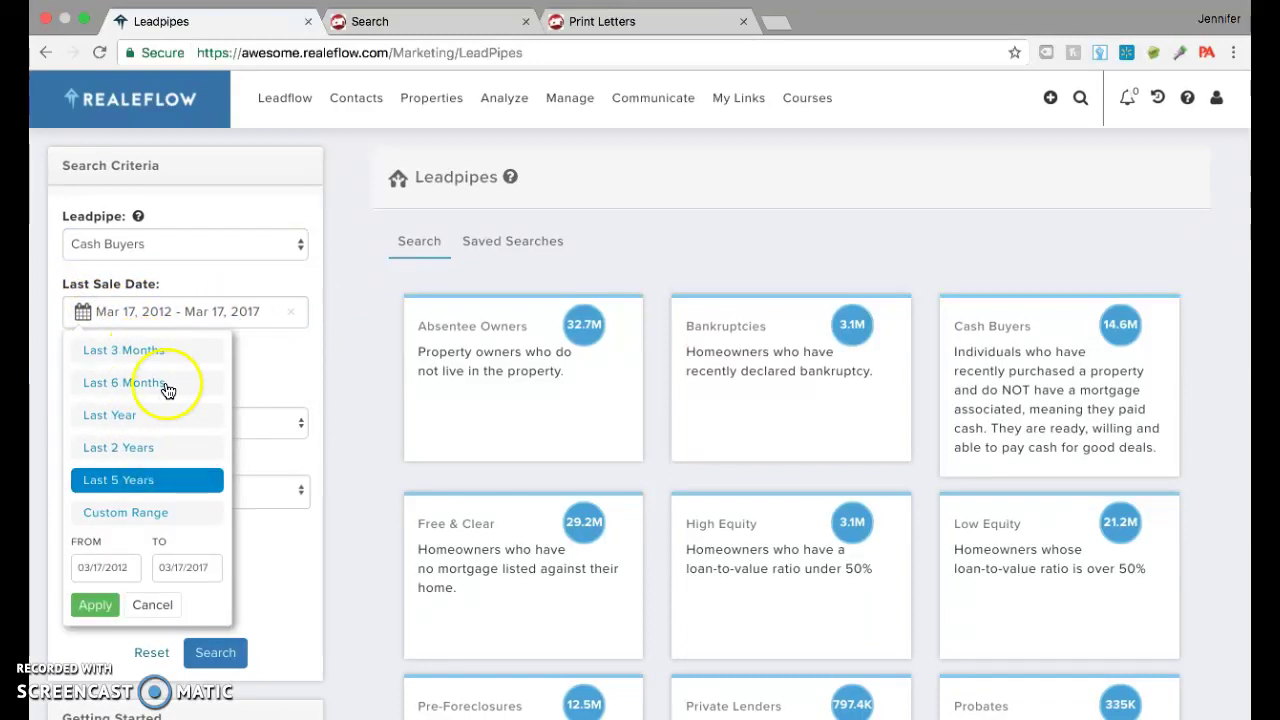
pyautogui.click(170, 351)
pyautogui.click(255, 422)
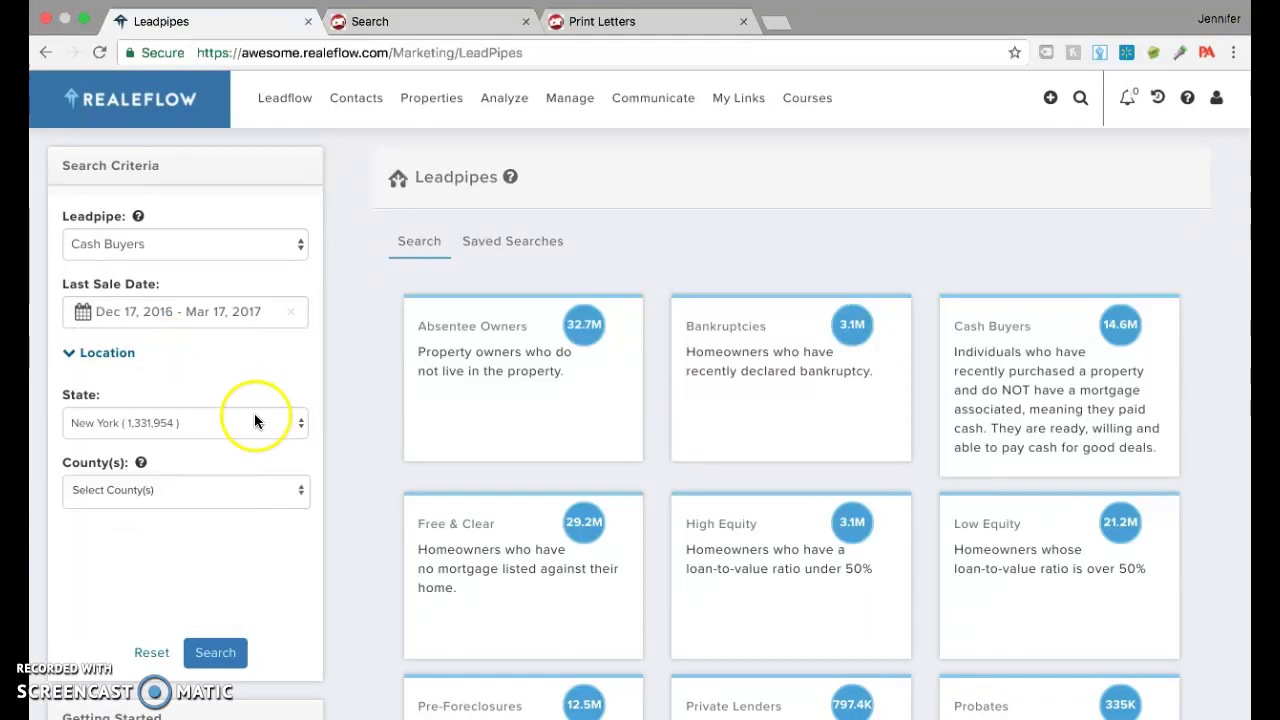
pyautogui.click(298, 503)
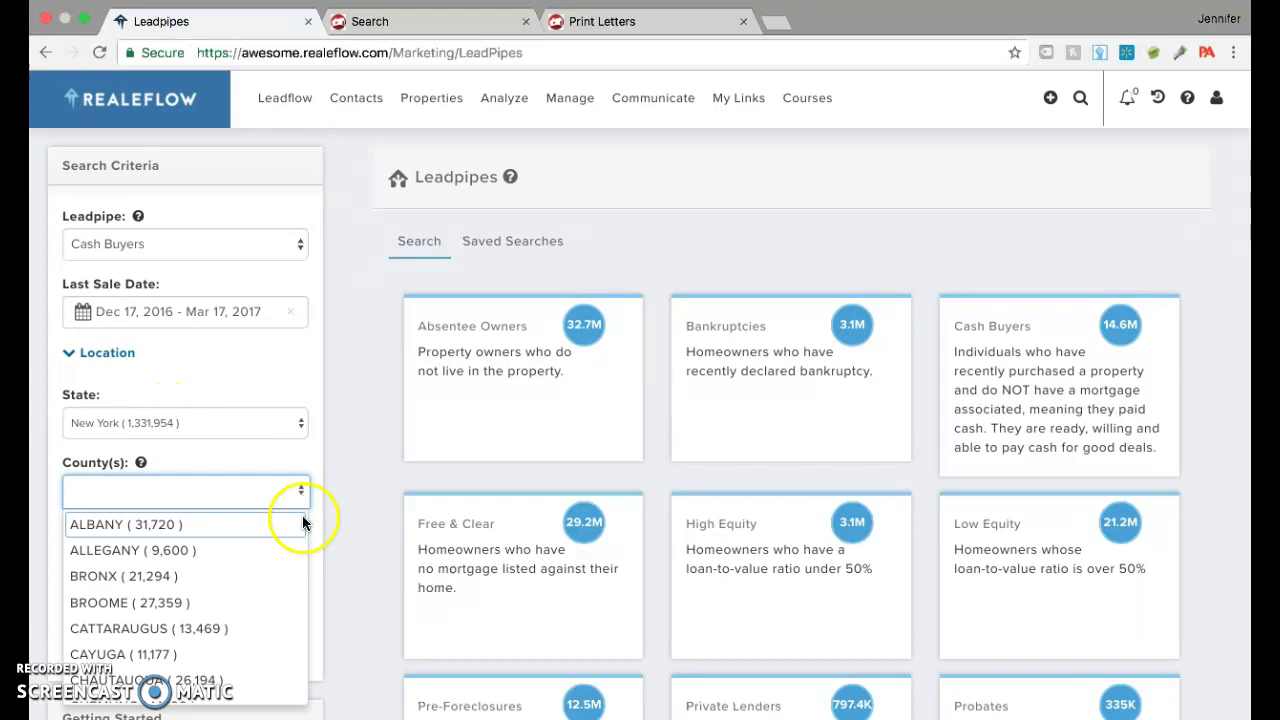
pyautogui.write('s')
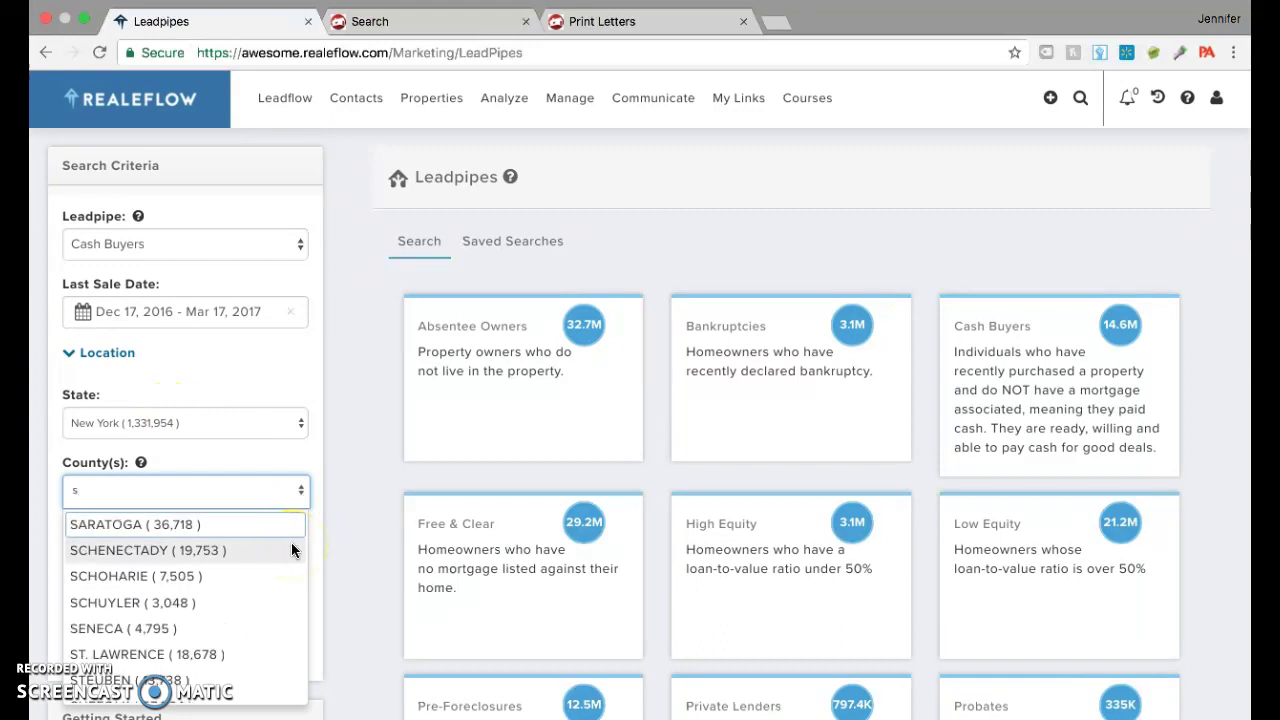
pyautogui.press('BackSpace')
pyautogui.write('na')
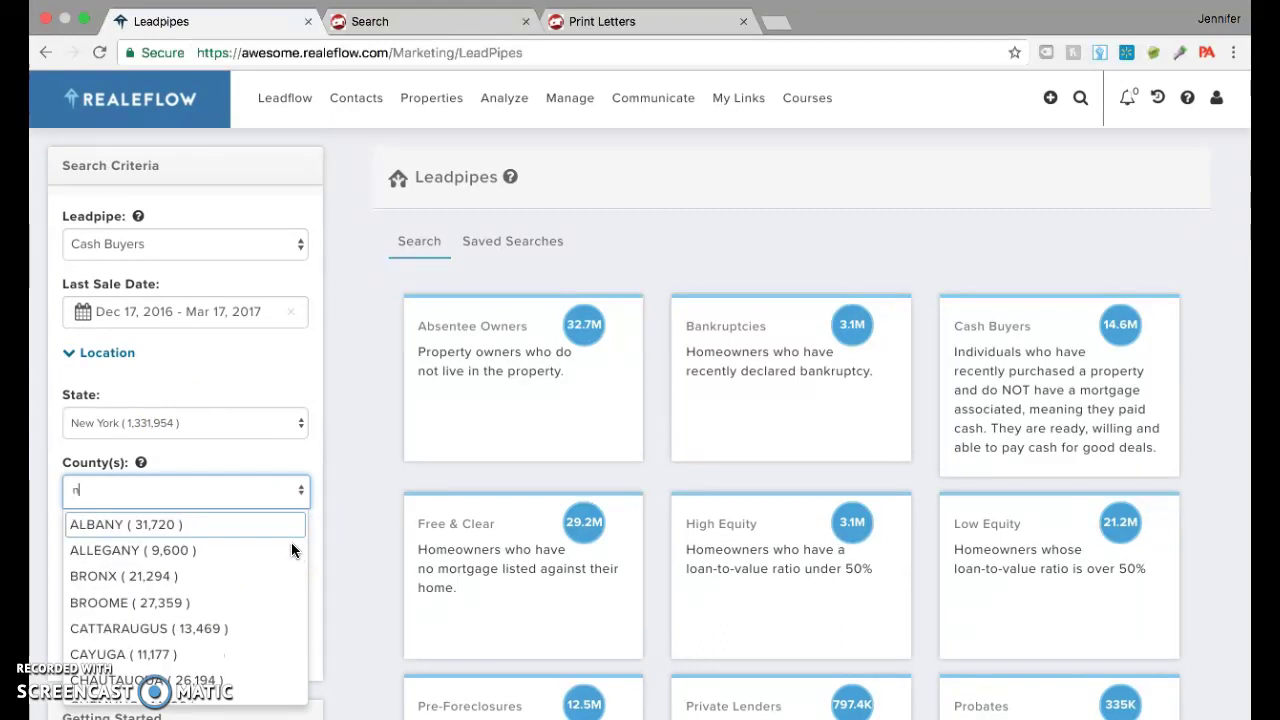
pyautogui.click(172, 524)
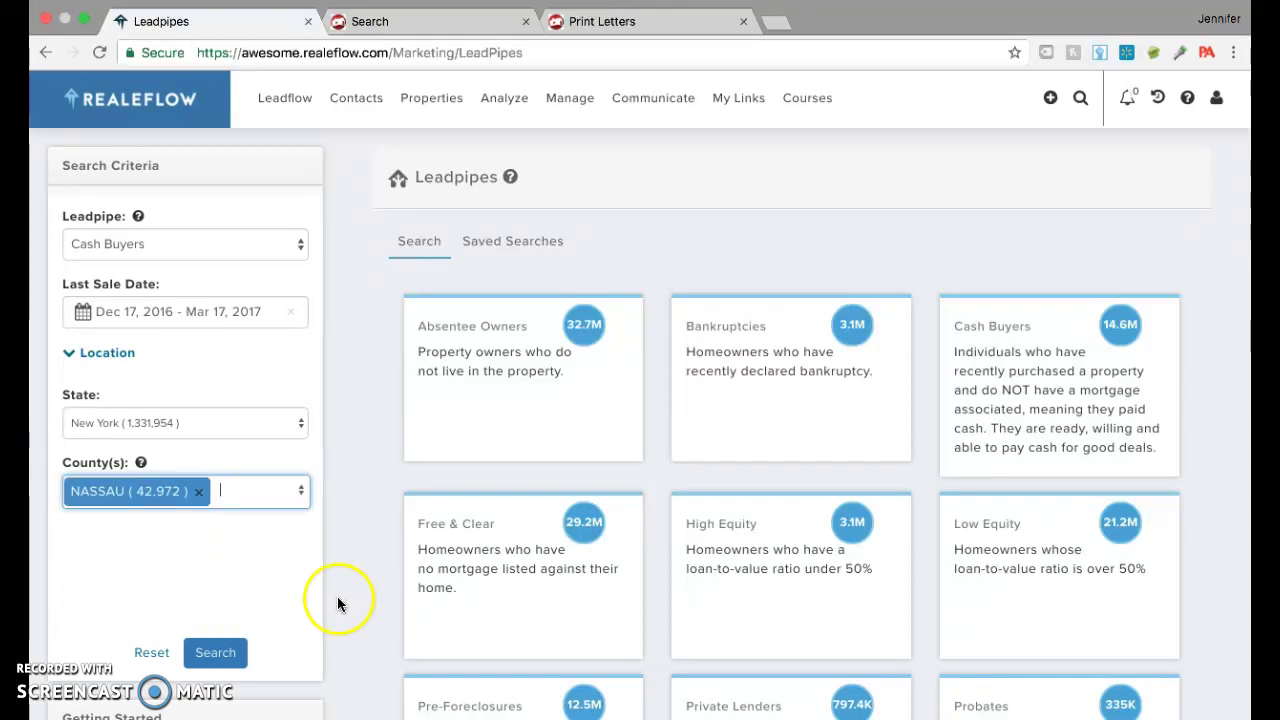
# - Run the Nassau search (528 results) and choose LEVITTOWN as the city
pyautogui.click(219, 658)
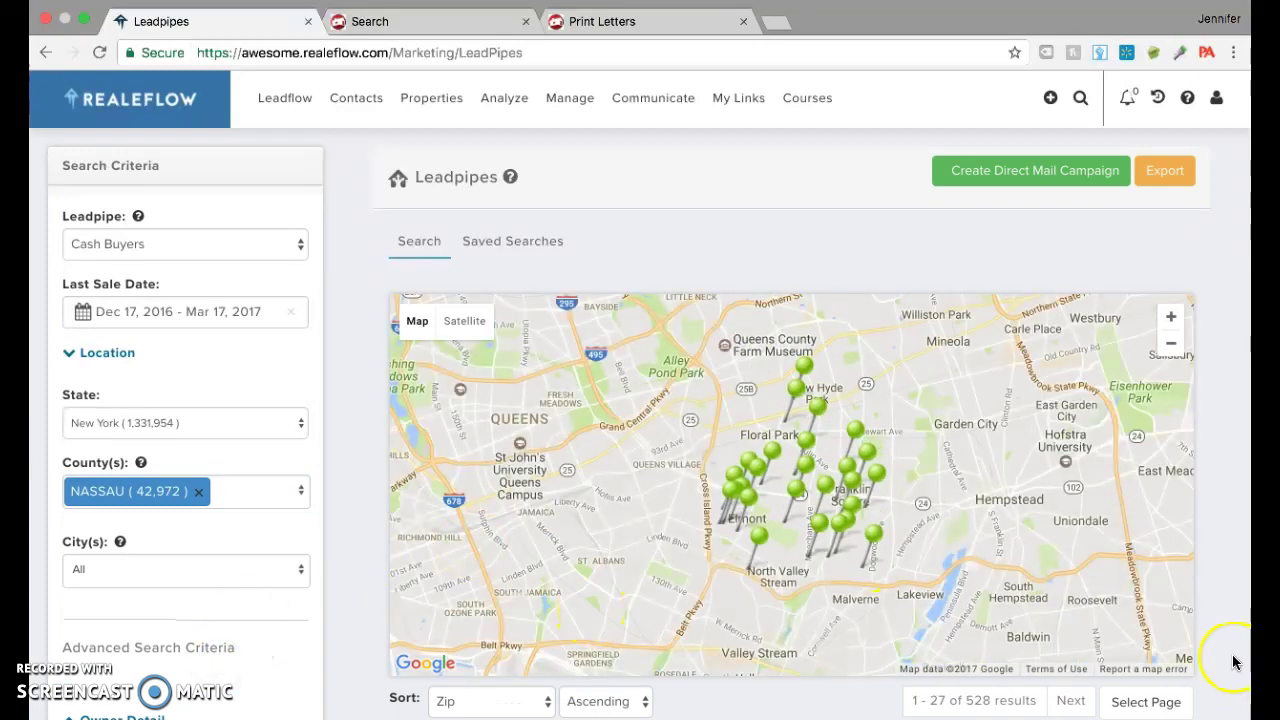
pyautogui.scroll(-5, 1238, 663)
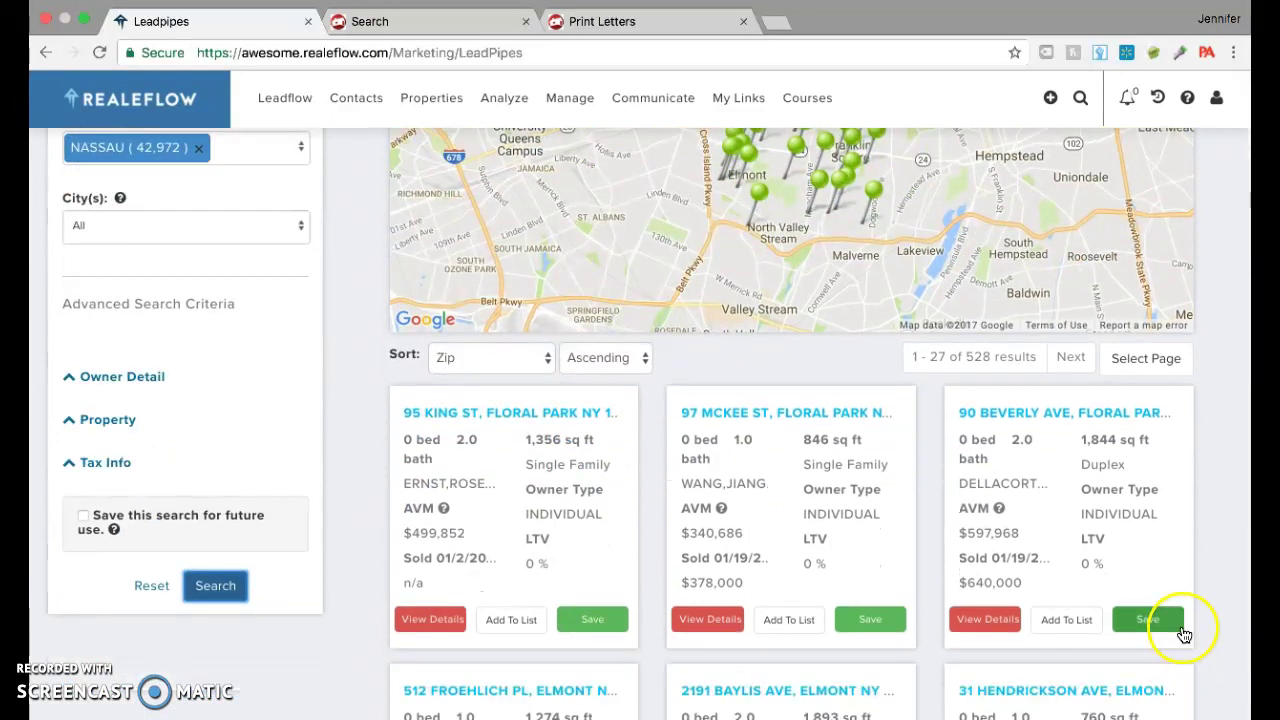
pyautogui.click(302, 229)
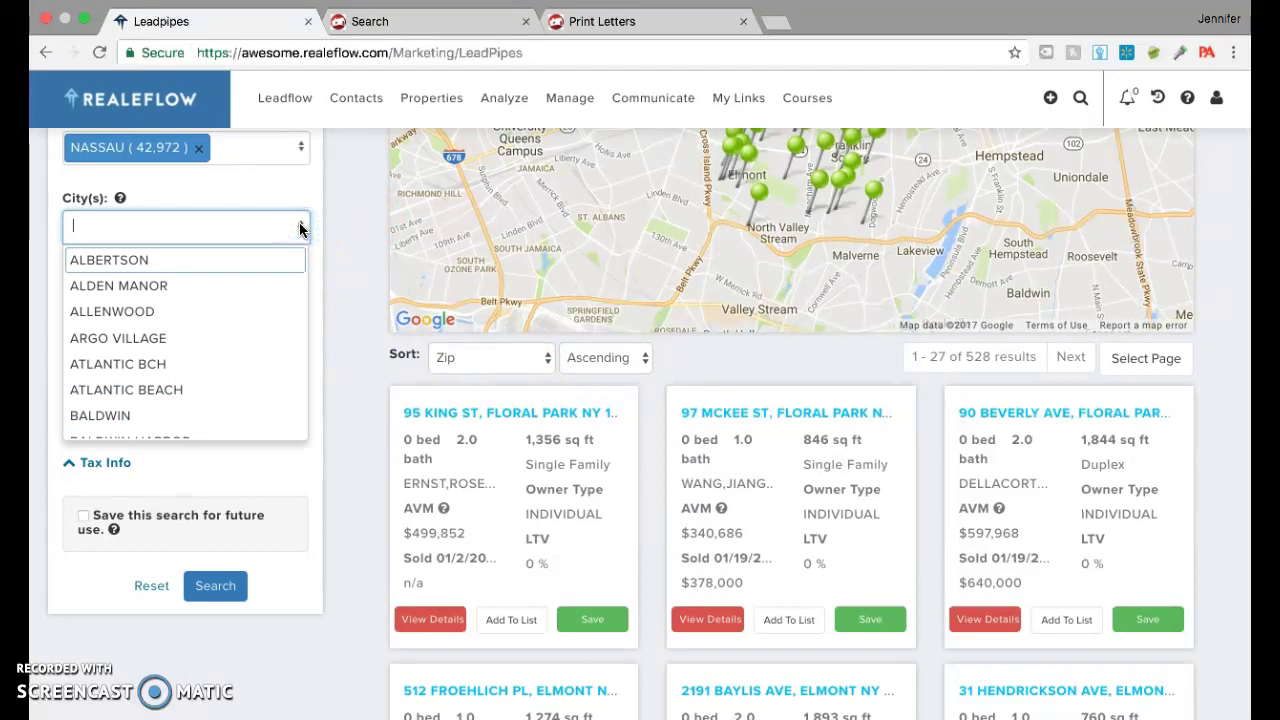
pyautogui.write('lev')
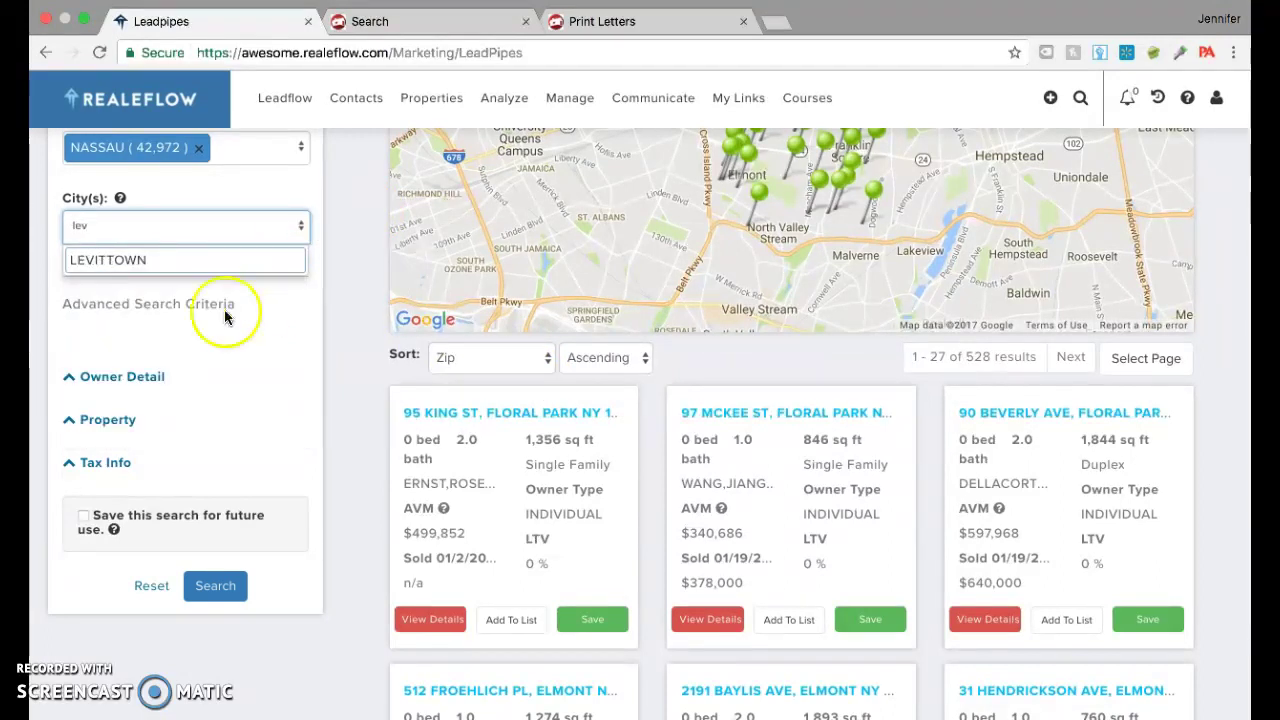
pyautogui.click(157, 258)
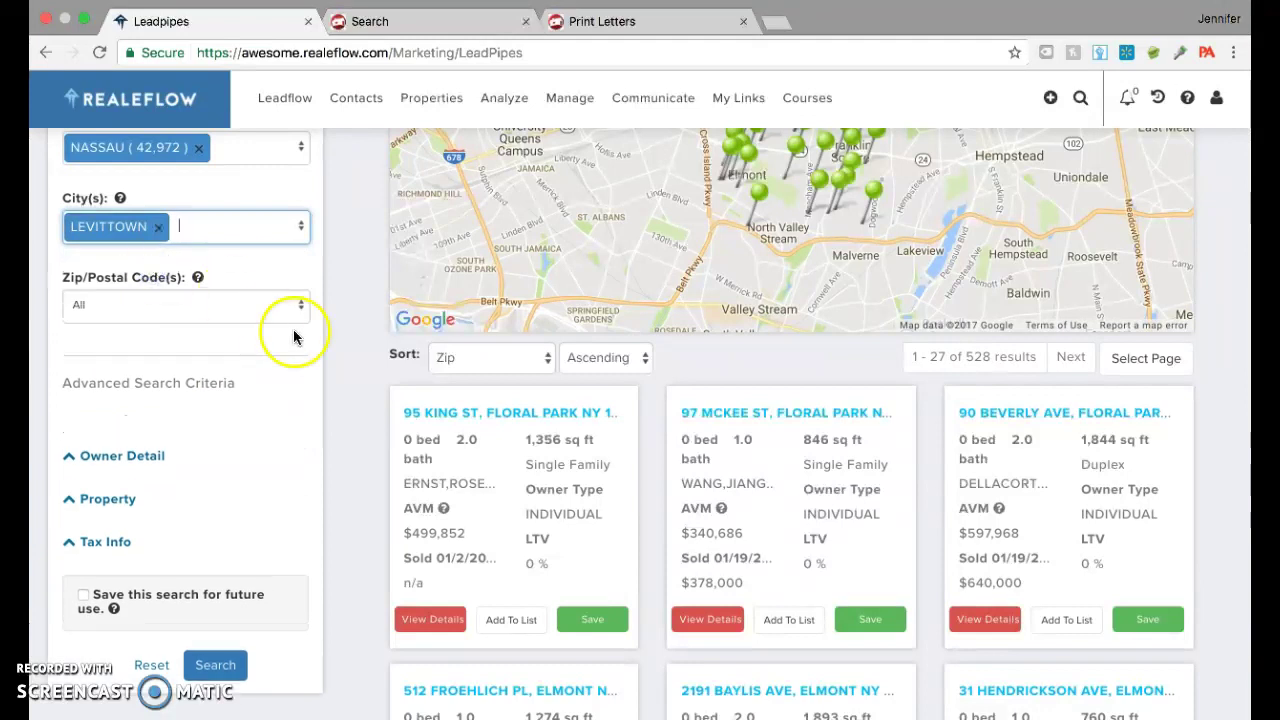
# - Under Owner Detail, limit Owner Types to Individuals
pyautogui.click(135, 458)
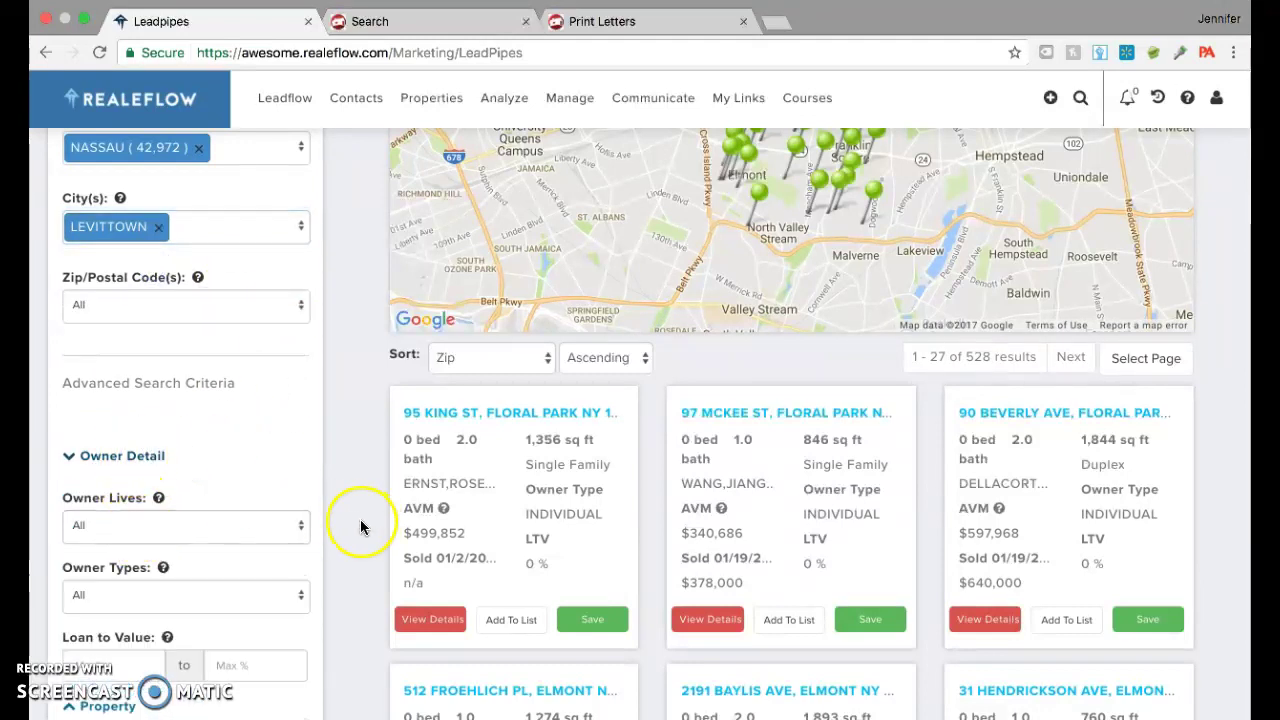
pyautogui.click(297, 526)
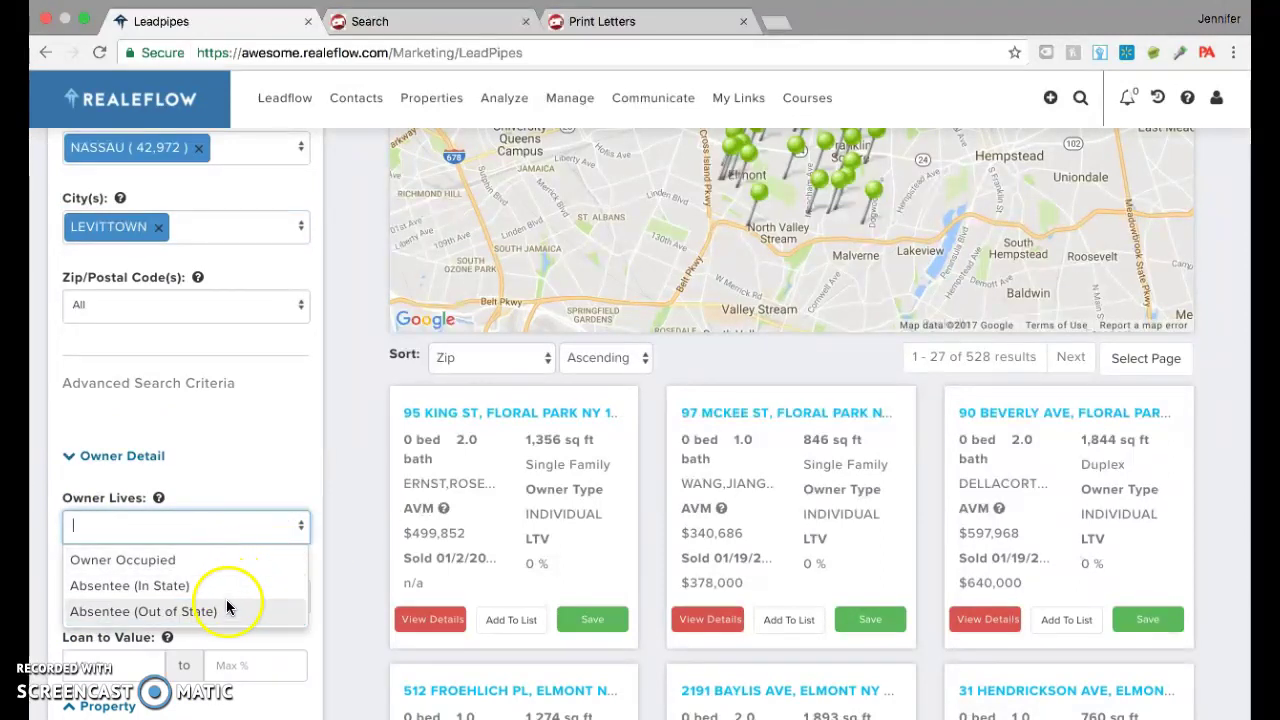
pyautogui.click(320, 496)
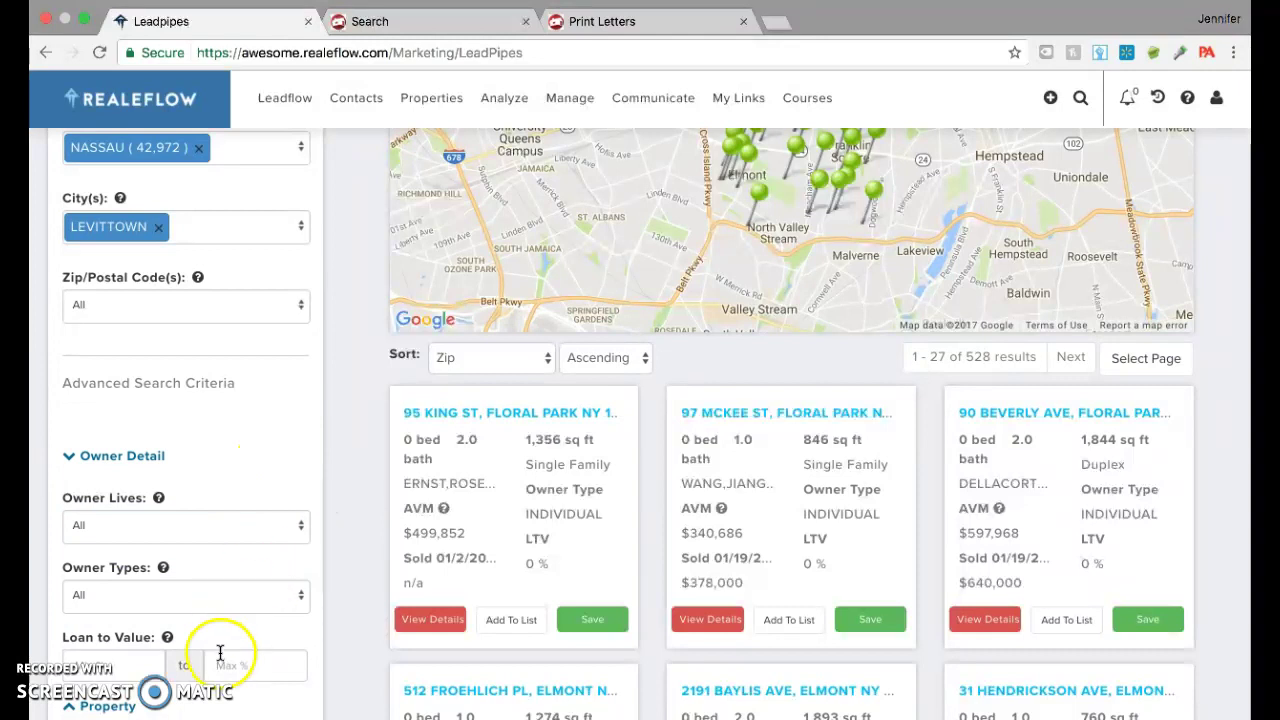
pyautogui.click(302, 596)
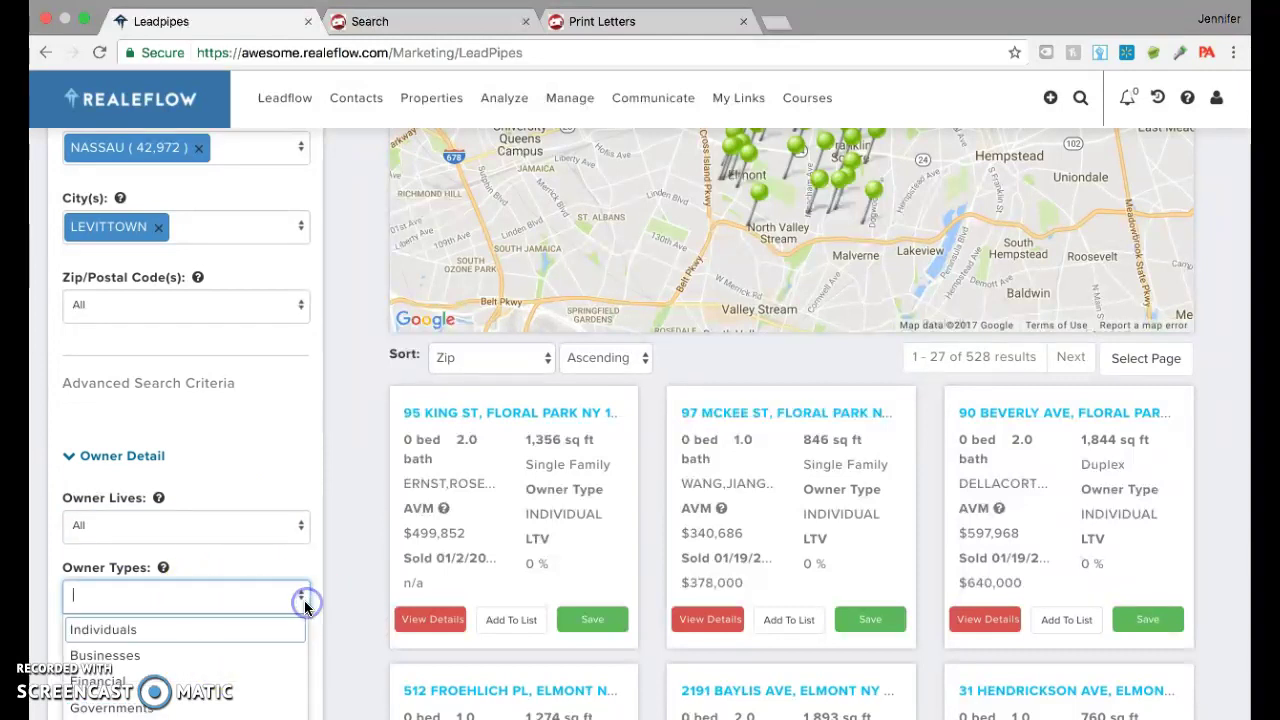
pyautogui.click(203, 630)
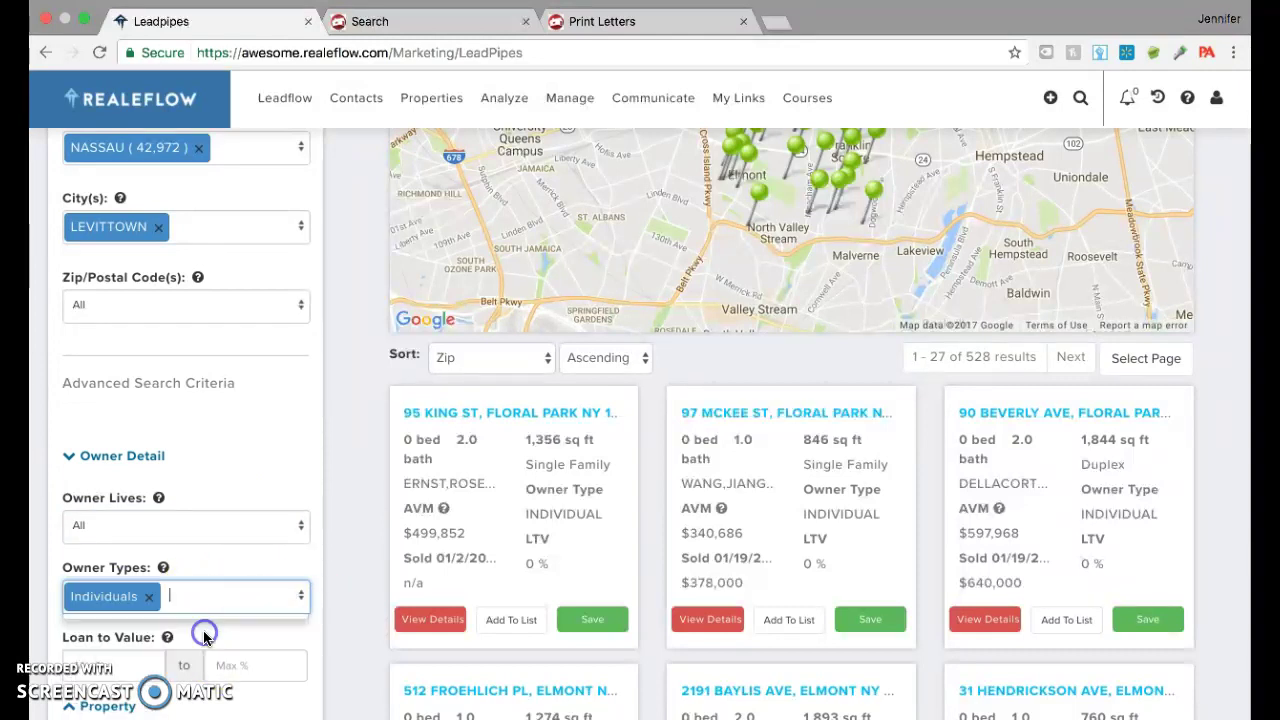
pyautogui.click(325, 490)
pyautogui.scroll(-4, 325, 490)
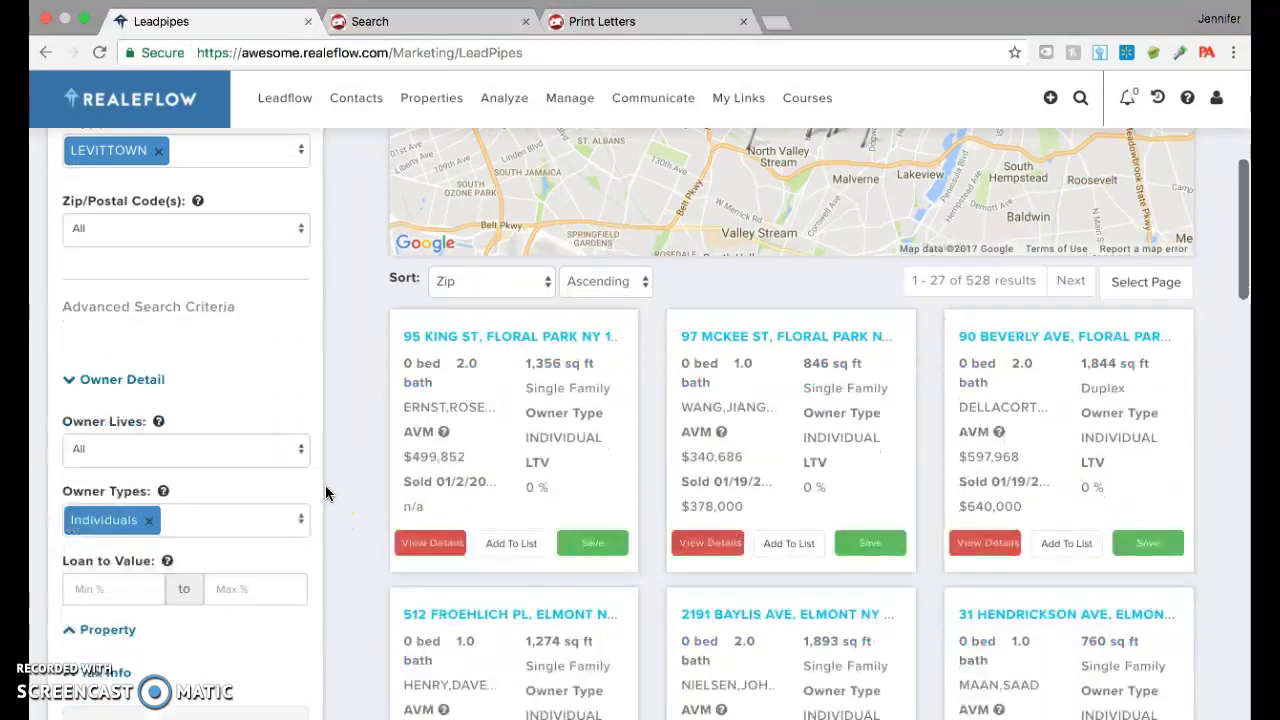
pyautogui.click(409, 393)
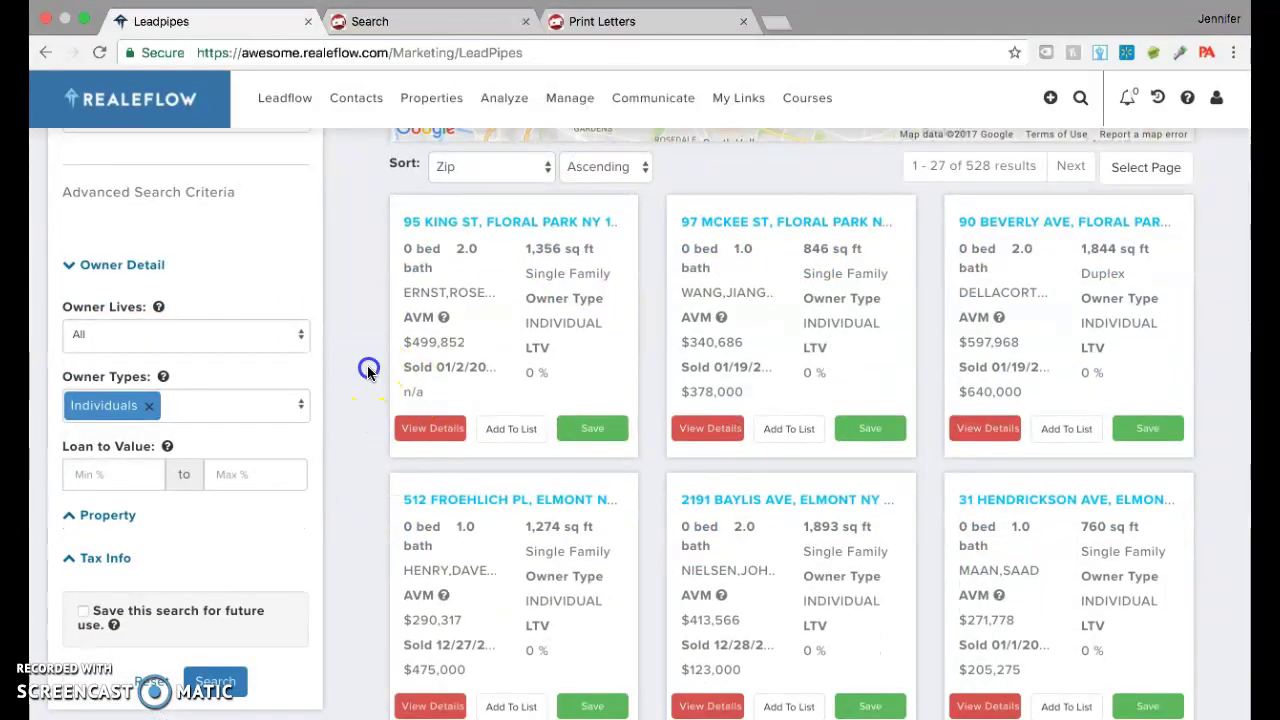
pyautogui.scroll(5, 367, 370)
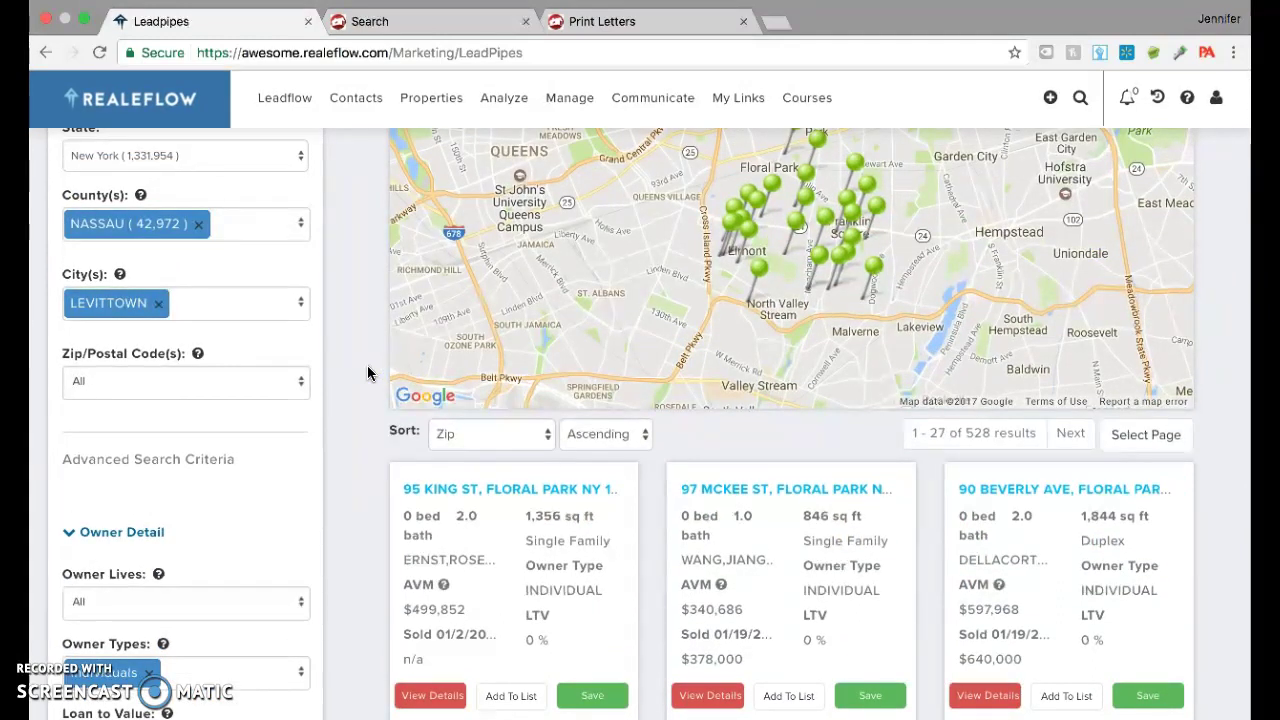
# - Rerun the search for 9 individual-owner Levittown buyers and add the whole page to My List
pyautogui.scroll(-4, 367, 373)
pyautogui.scroll(-3, 367, 373)
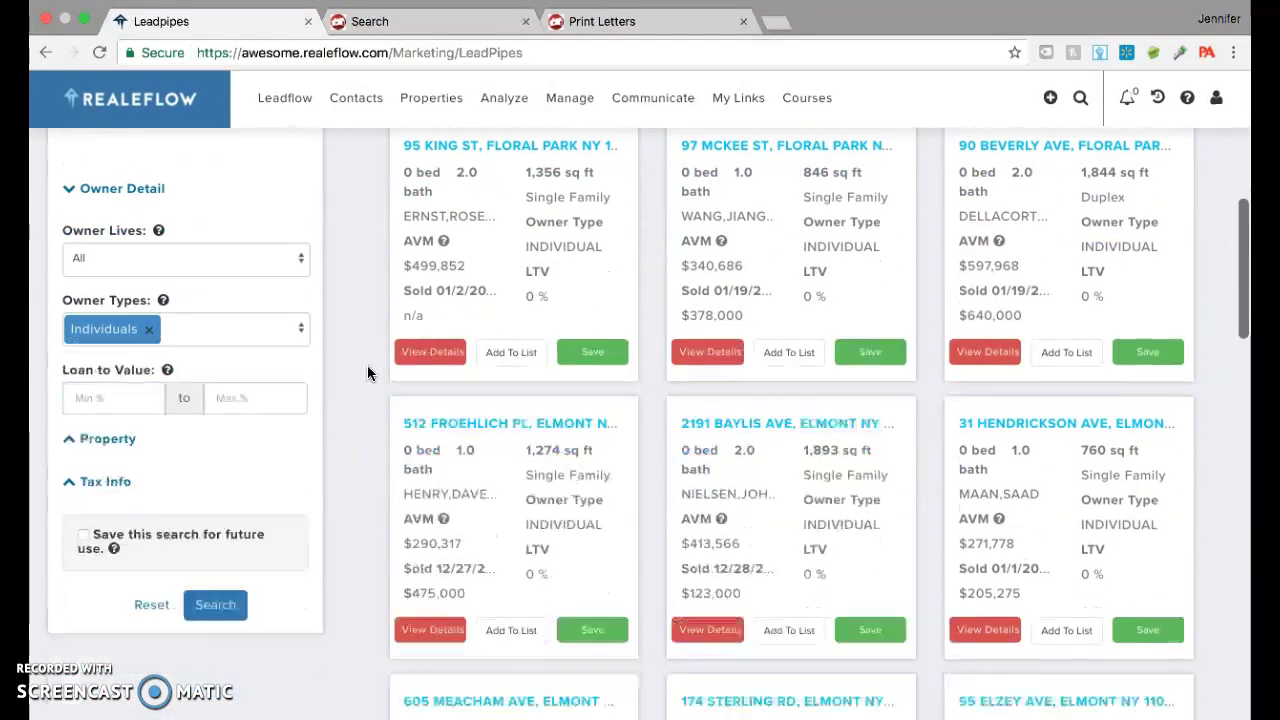
pyautogui.click(217, 605)
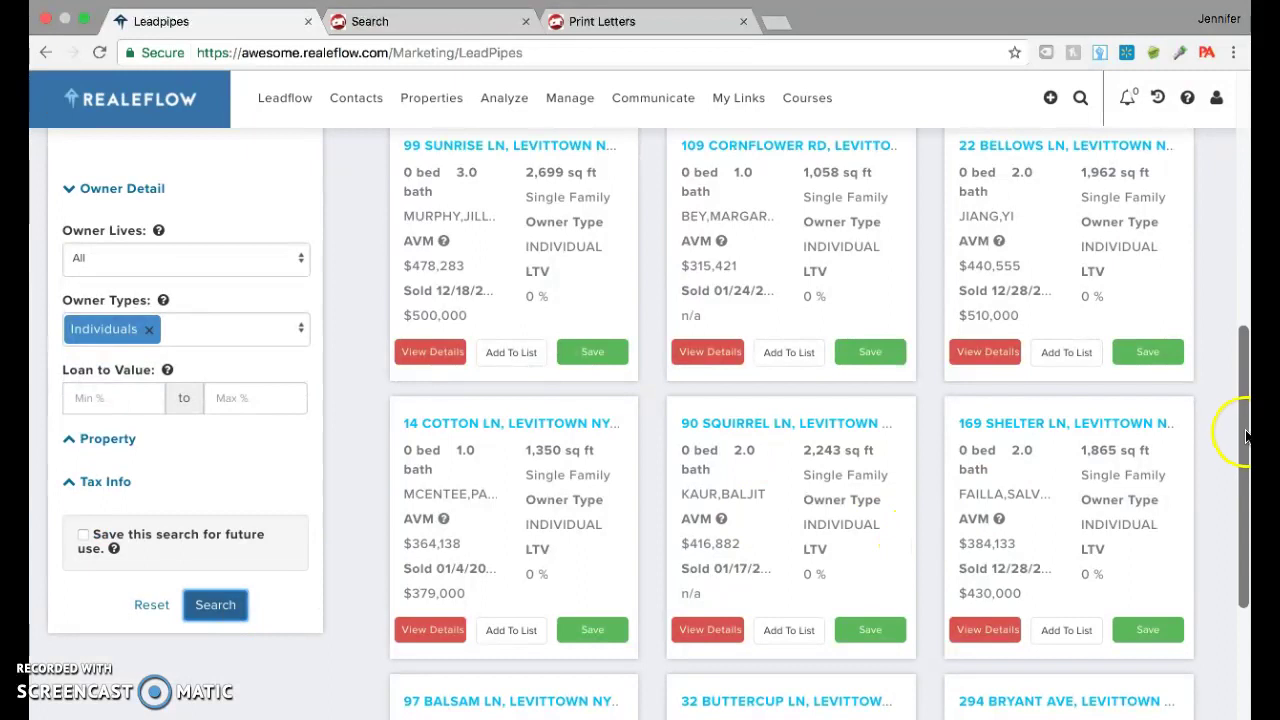
pyautogui.moveTo(1245, 435); pyautogui.dragTo(1245, 318)
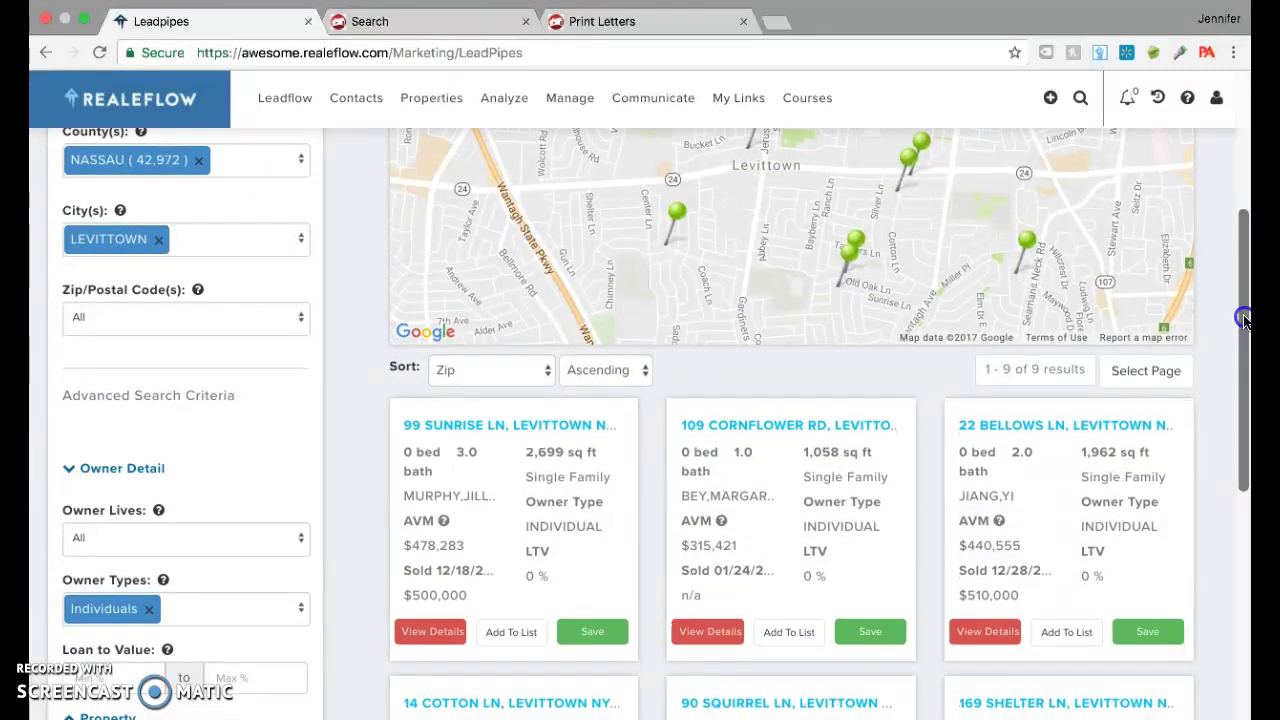
pyautogui.moveTo(1245, 318); pyautogui.dragTo(1154, 409)
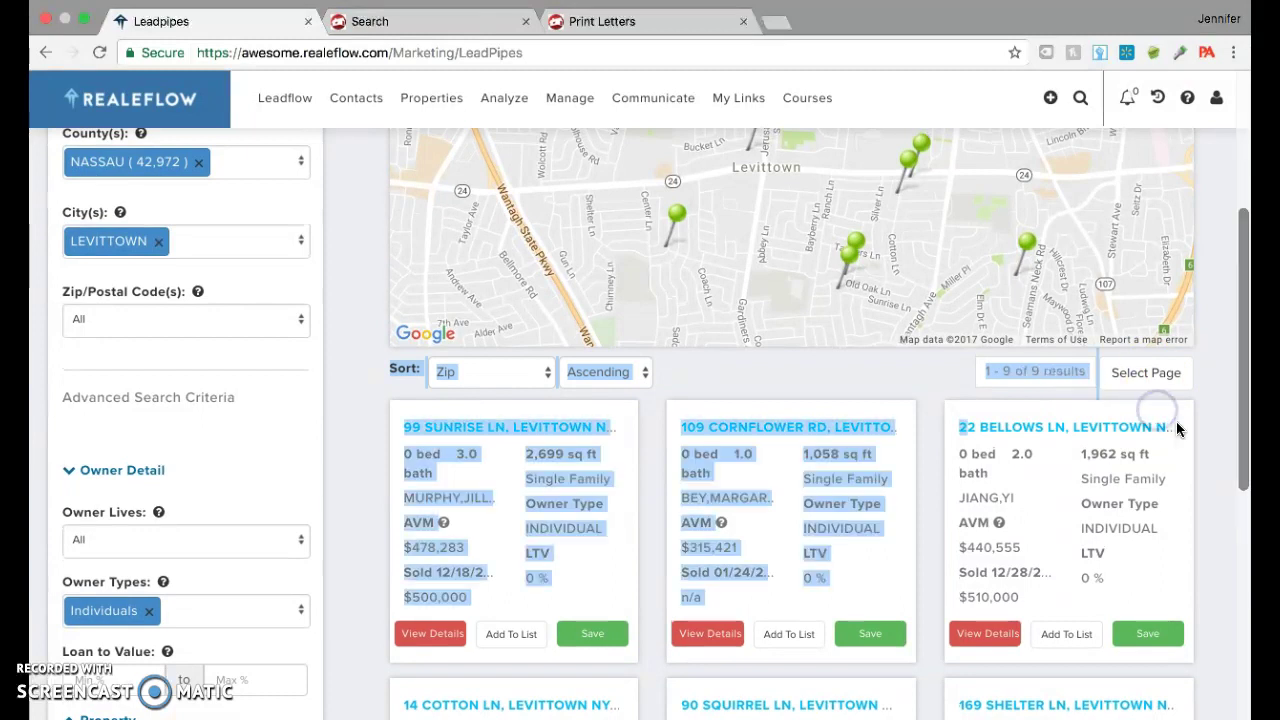
pyautogui.click(876, 366)
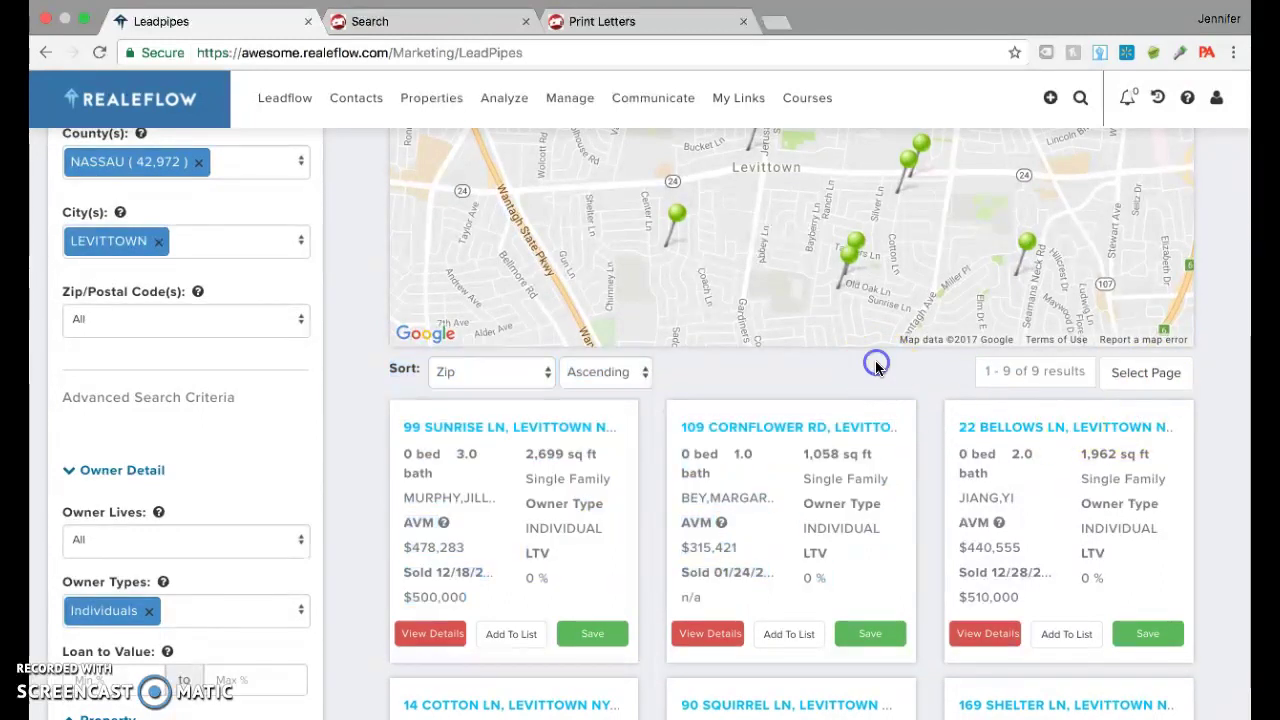
pyautogui.click(1140, 373)
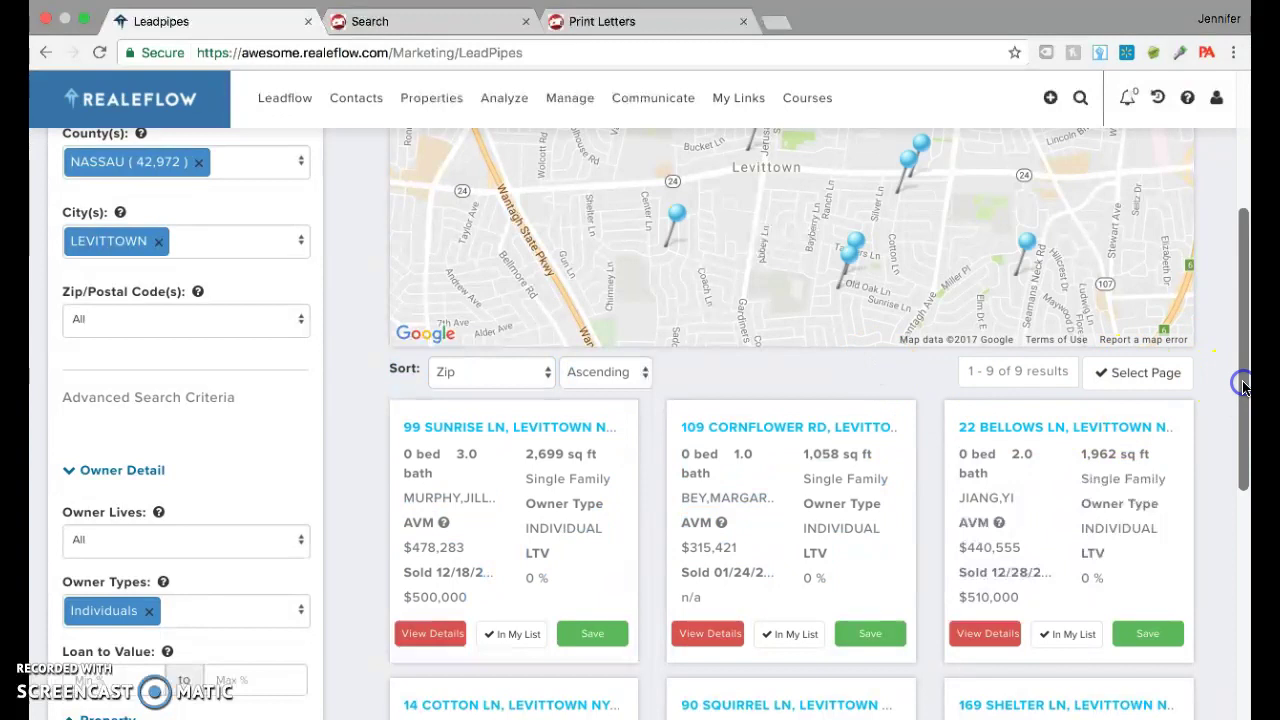
pyautogui.scroll(3, 1240, 385)
pyautogui.scroll(3, 1245, 388)
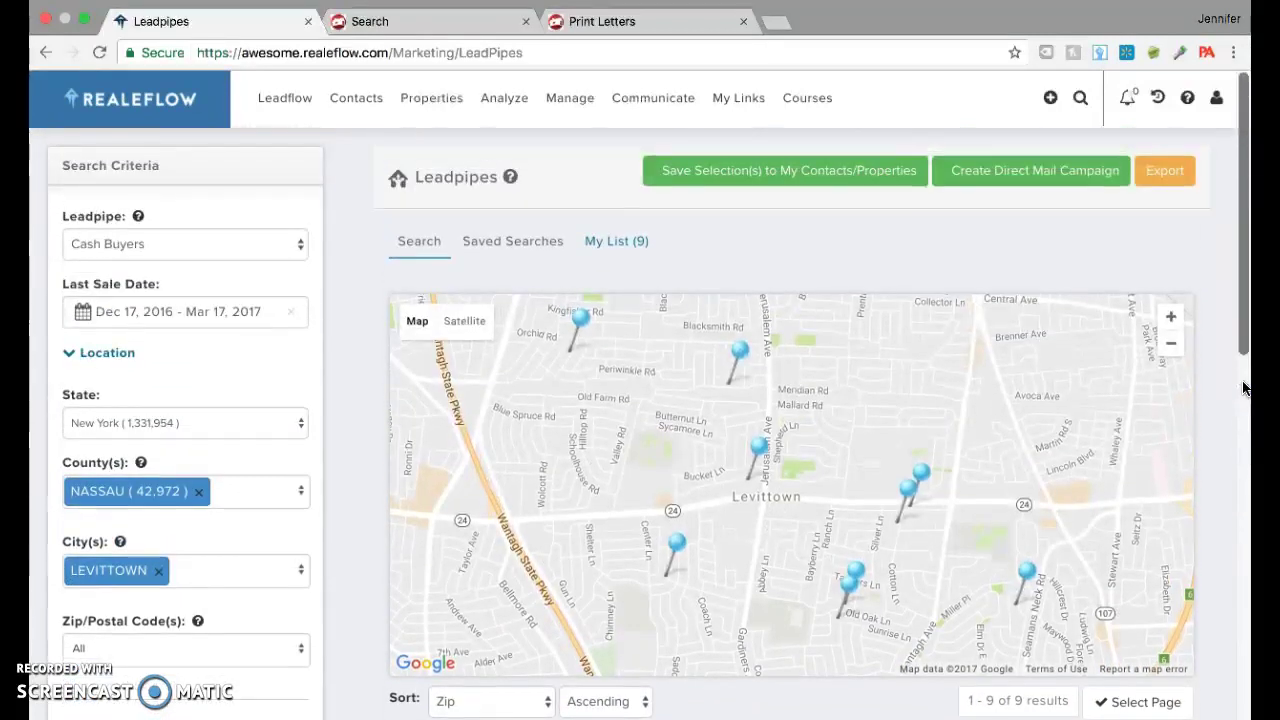
# - Create a direct mail campaign named 'levittown' as Send One Mailing and continue to Campaign Creative(s)
pyautogui.click(1048, 176)
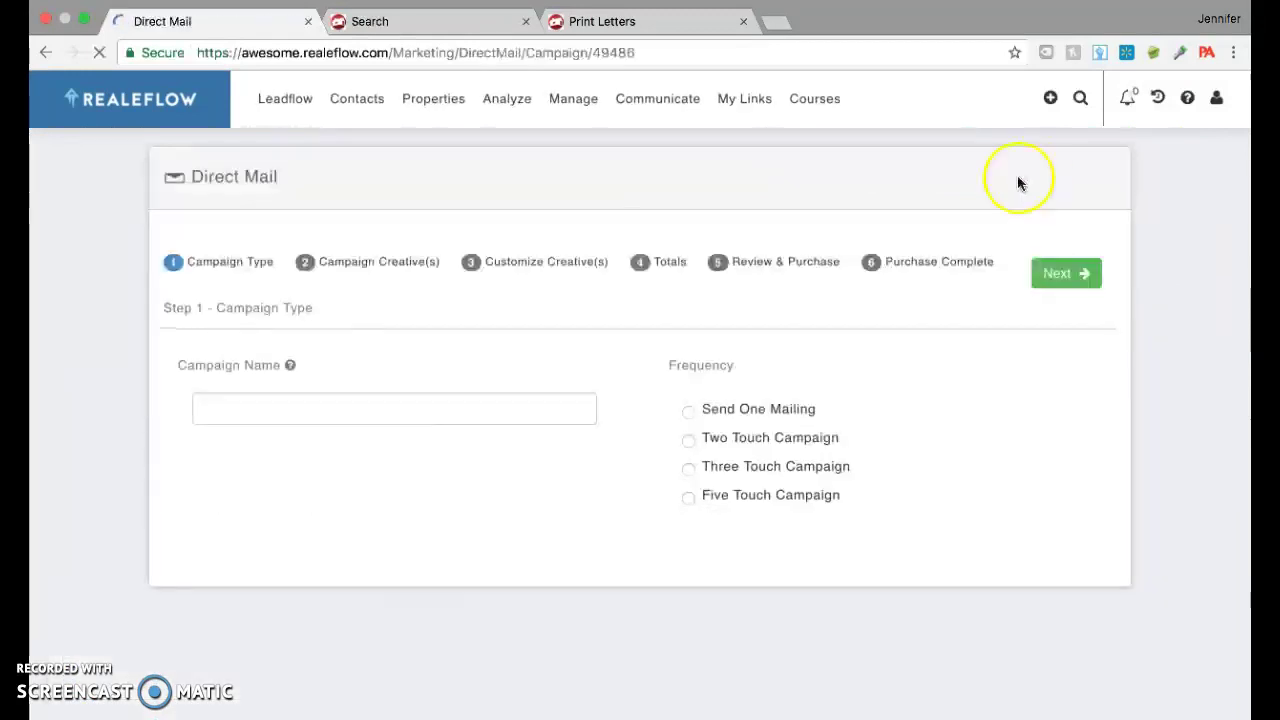
pyautogui.click(501, 404)
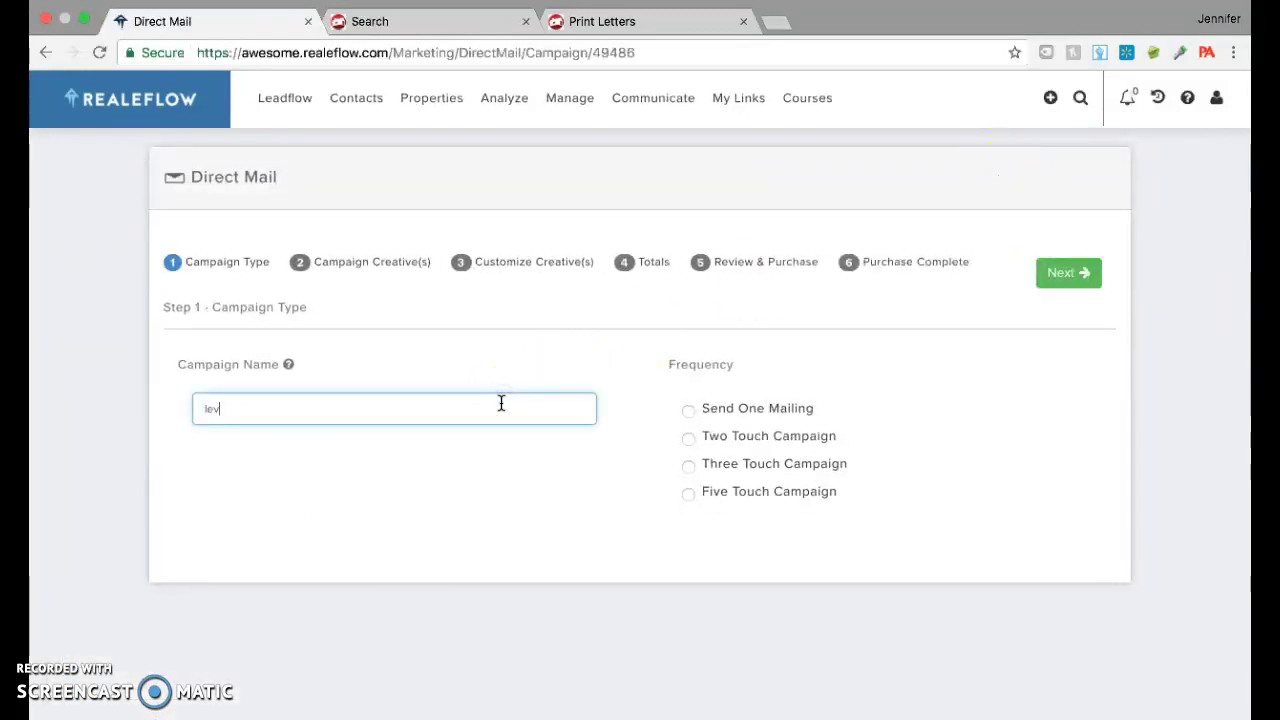
pyautogui.write('levittown')
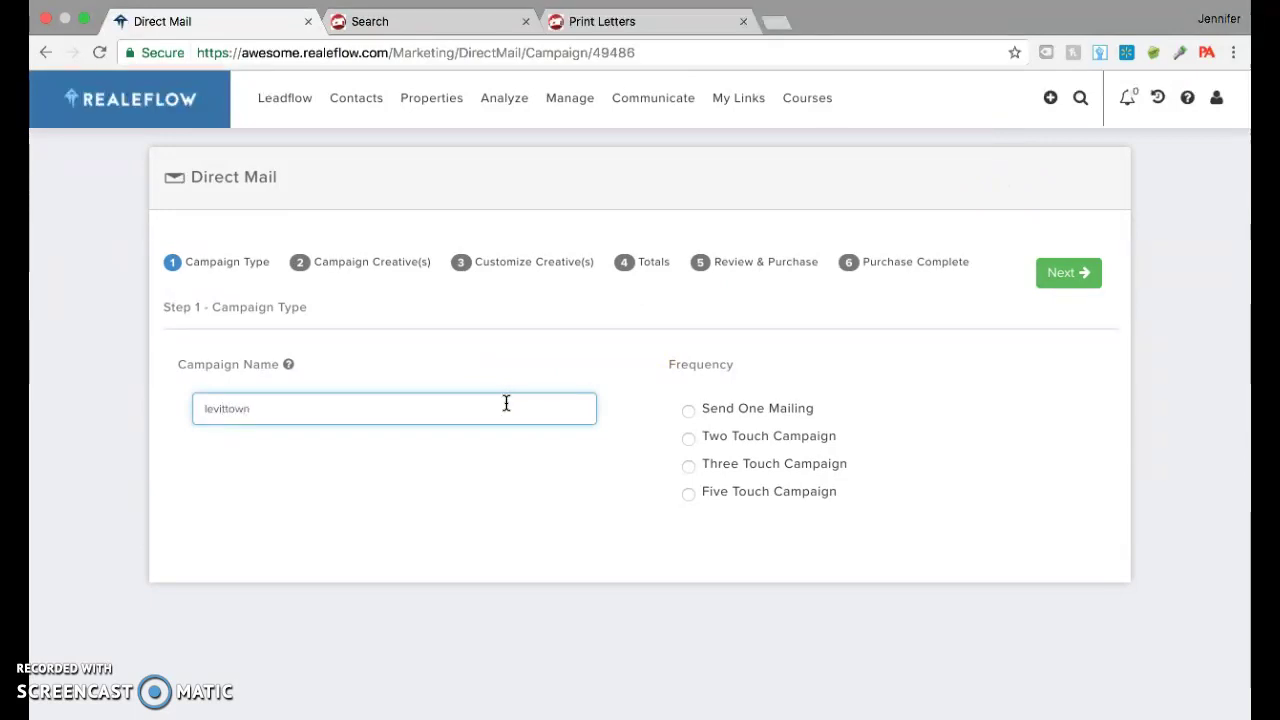
pyautogui.click(688, 410)
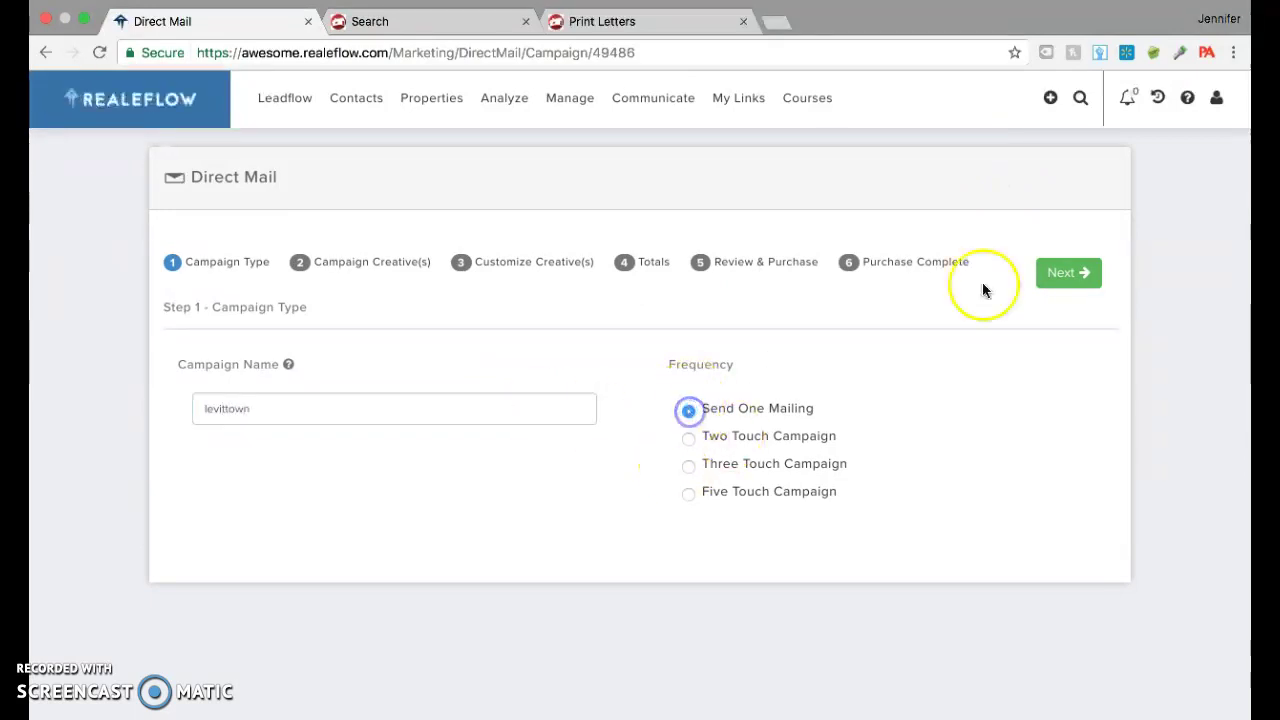
pyautogui.click(1081, 277)
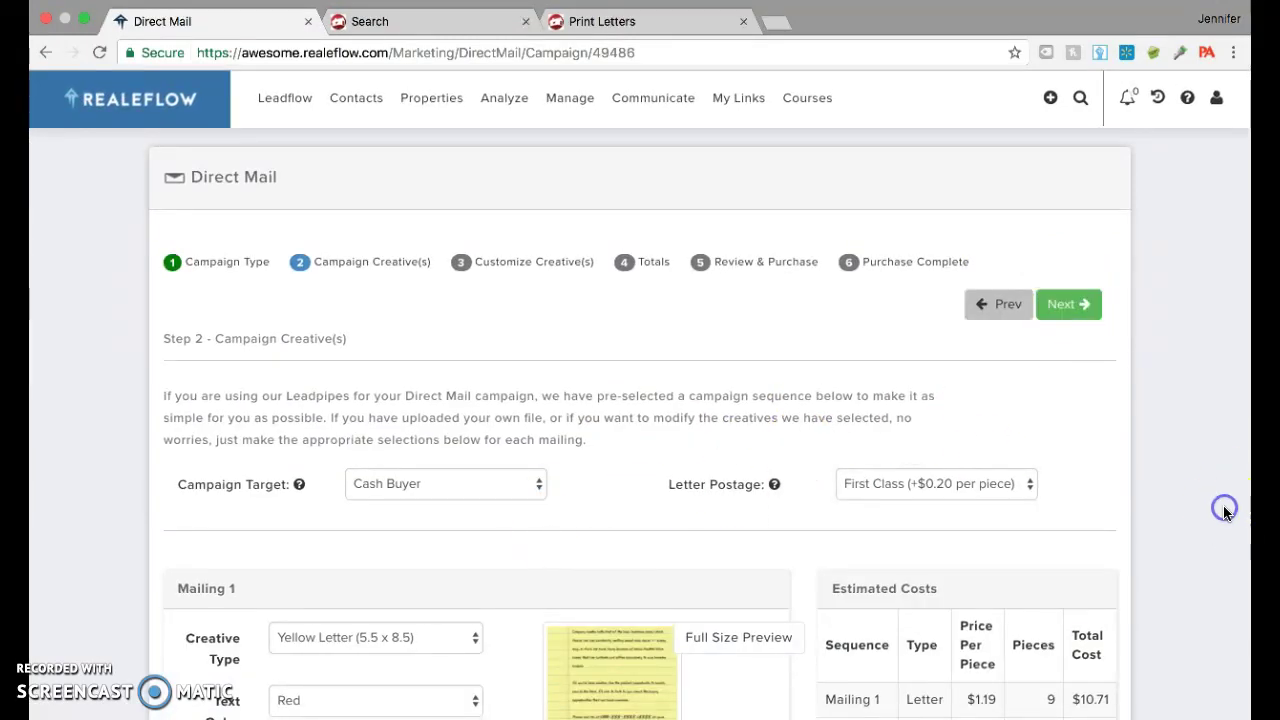
# - Set the mailing's Creative Type to Personally Penned Letter
pyautogui.scroll(-3, 1223, 505)
pyautogui.moveTo(1223, 505); pyautogui.dragTo(473, 473)
pyautogui.click(473, 468)
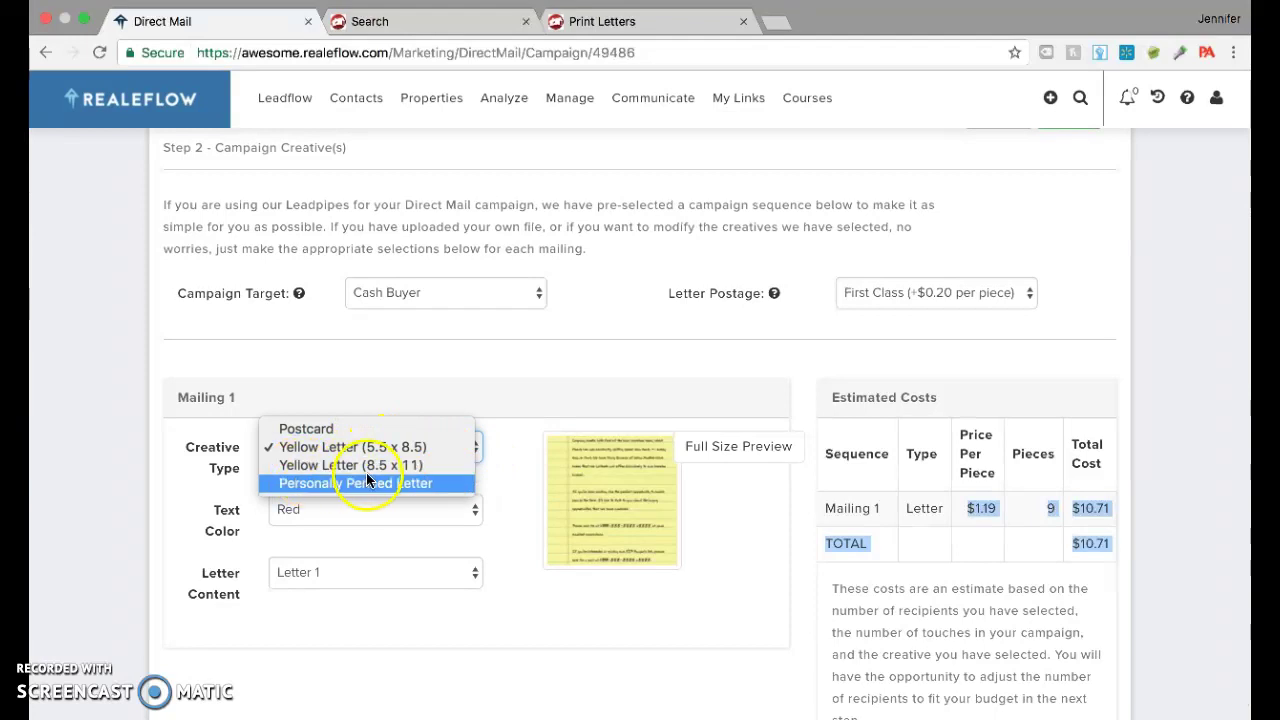
pyautogui.click(393, 478)
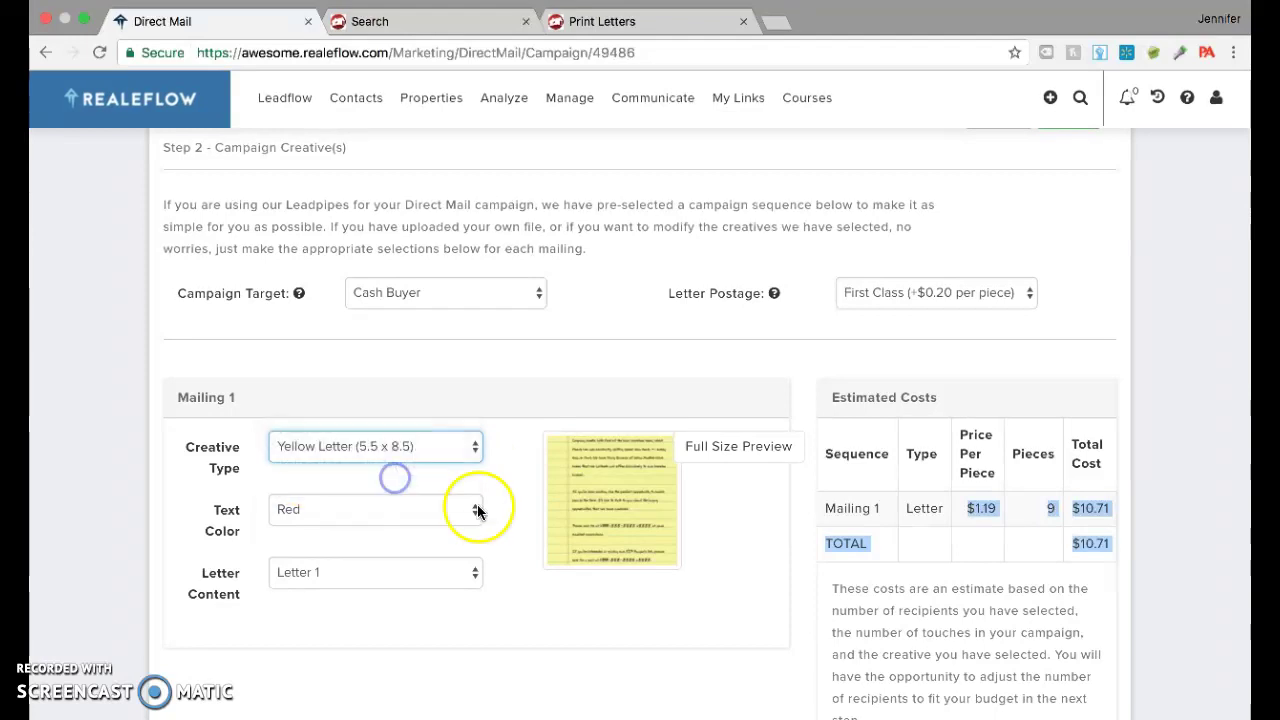
# - Keep Letter 1 as content and switch Letter Postage to Standard, totaling $13.41
pyautogui.click(479, 581)
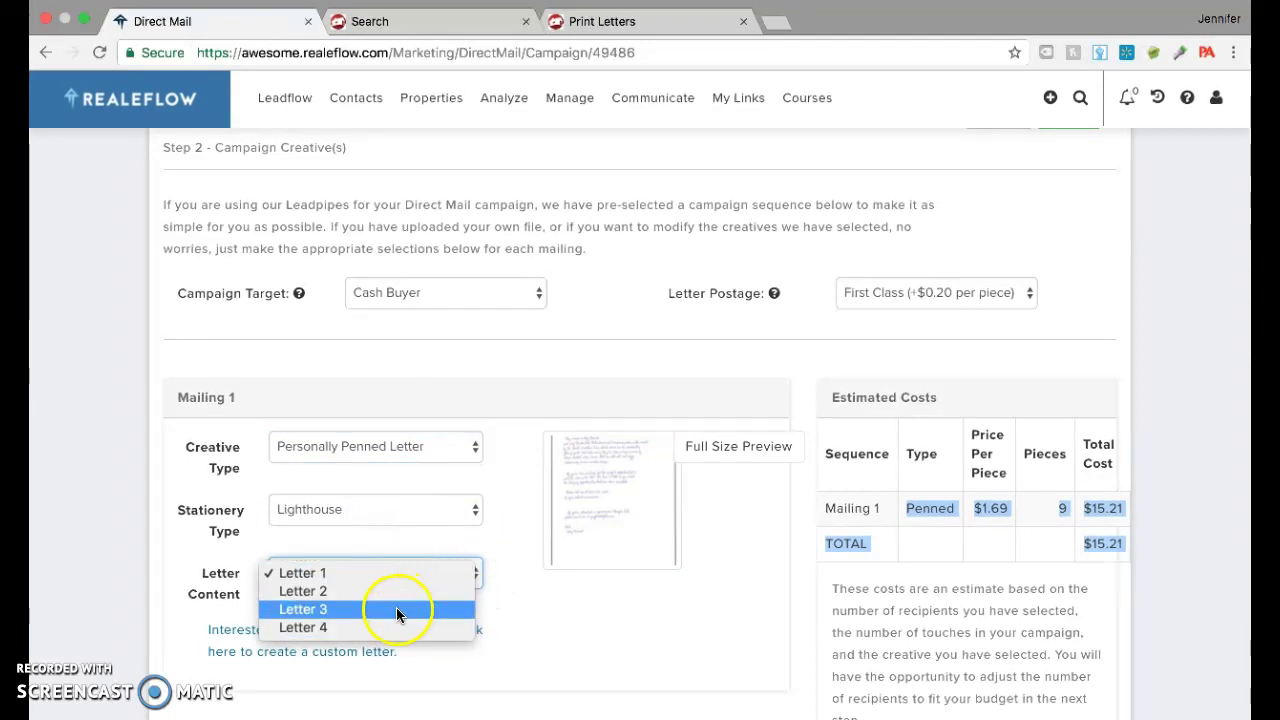
pyautogui.click(1029, 299)
pyautogui.click(1029, 299)
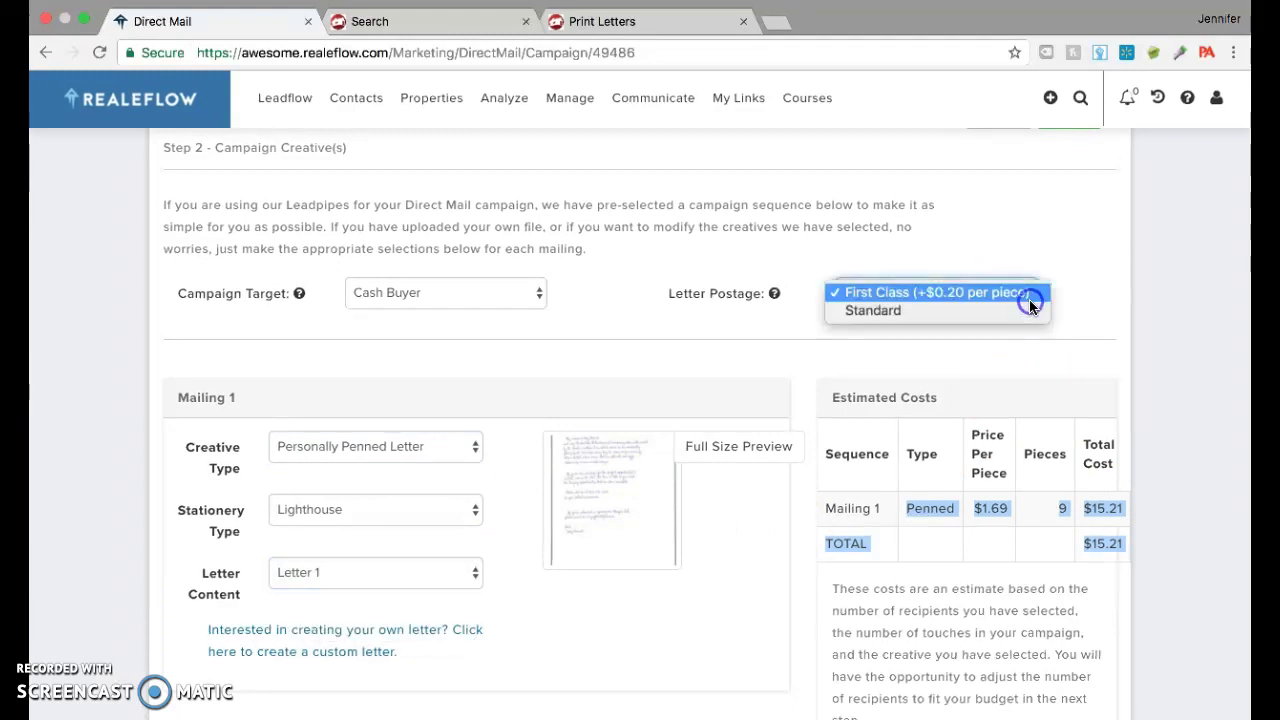
pyautogui.click(1018, 309)
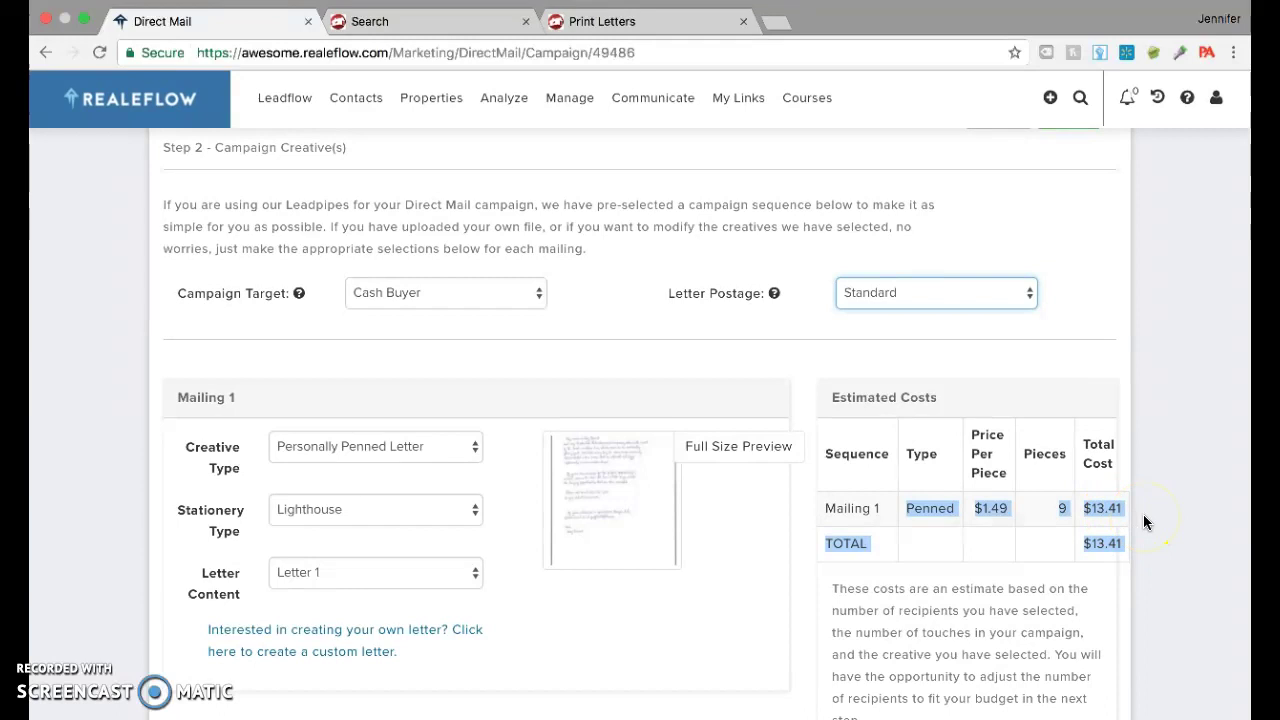
pyautogui.click(1178, 418)
# - Return Realeflow to its home dashboard and reset FindCashBuyersNow to a blank search form
pyautogui.click(405, 98)
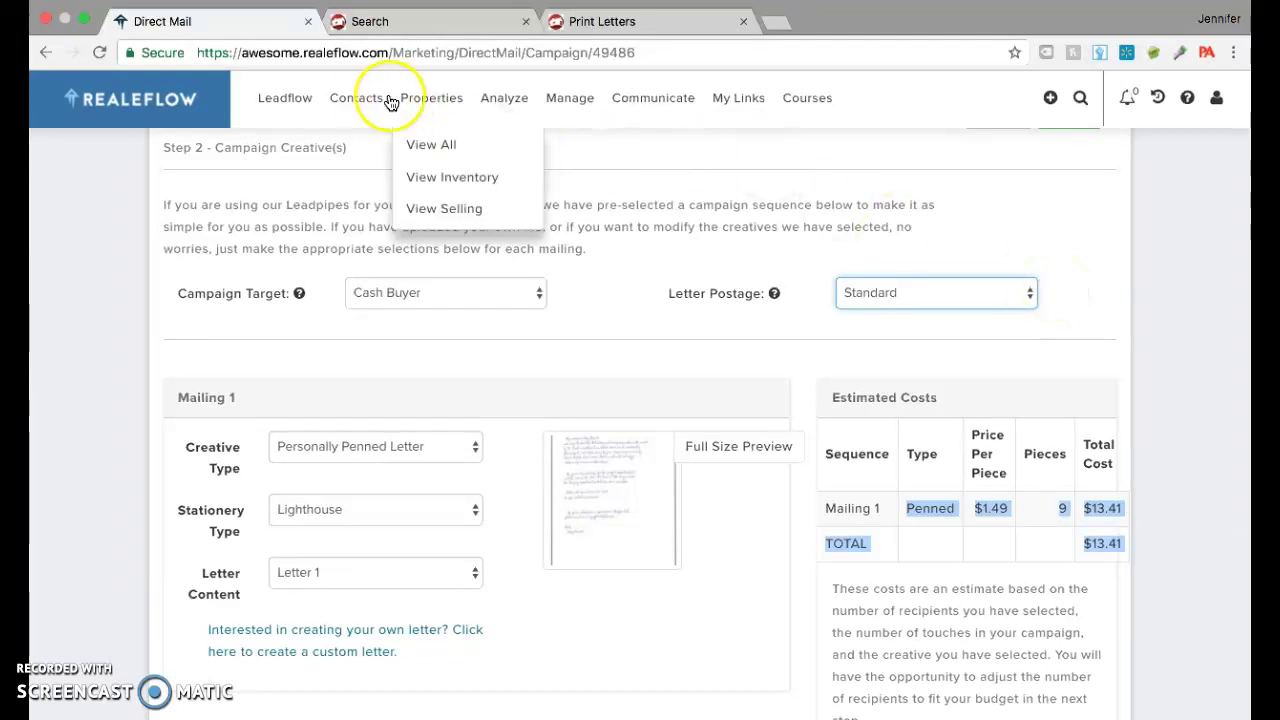
pyautogui.click(295, 148)
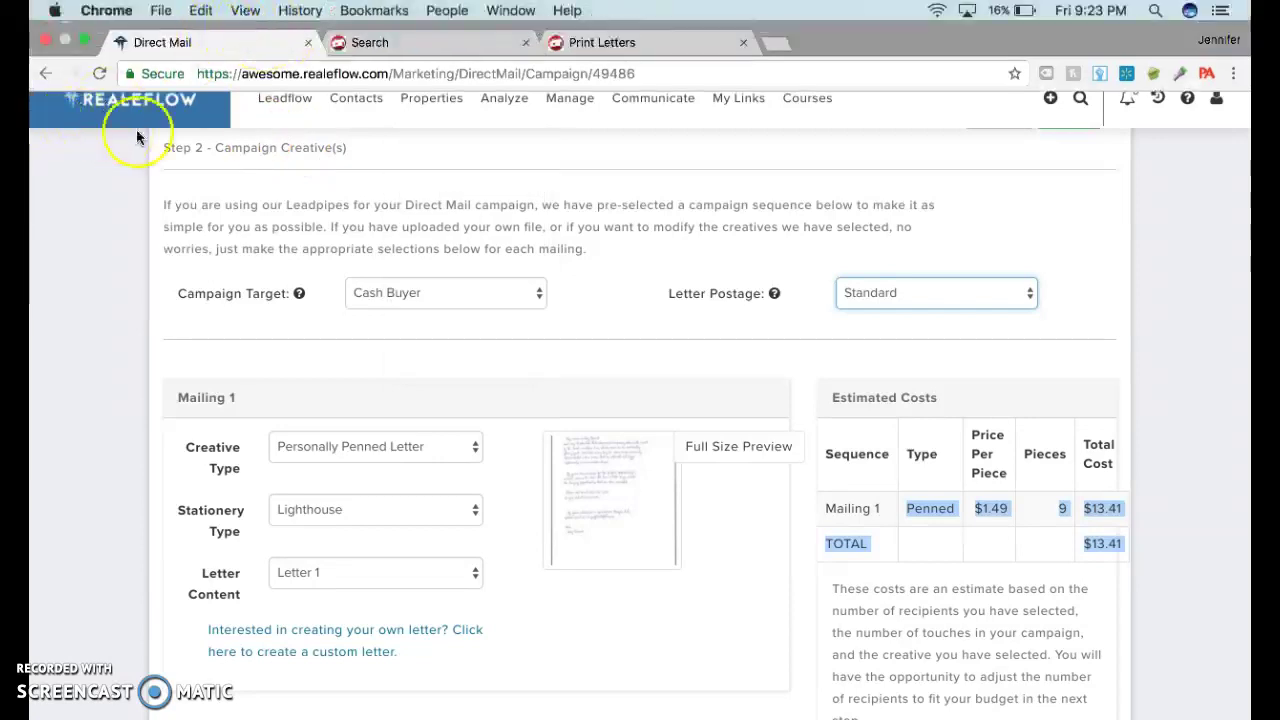
pyautogui.click(128, 108)
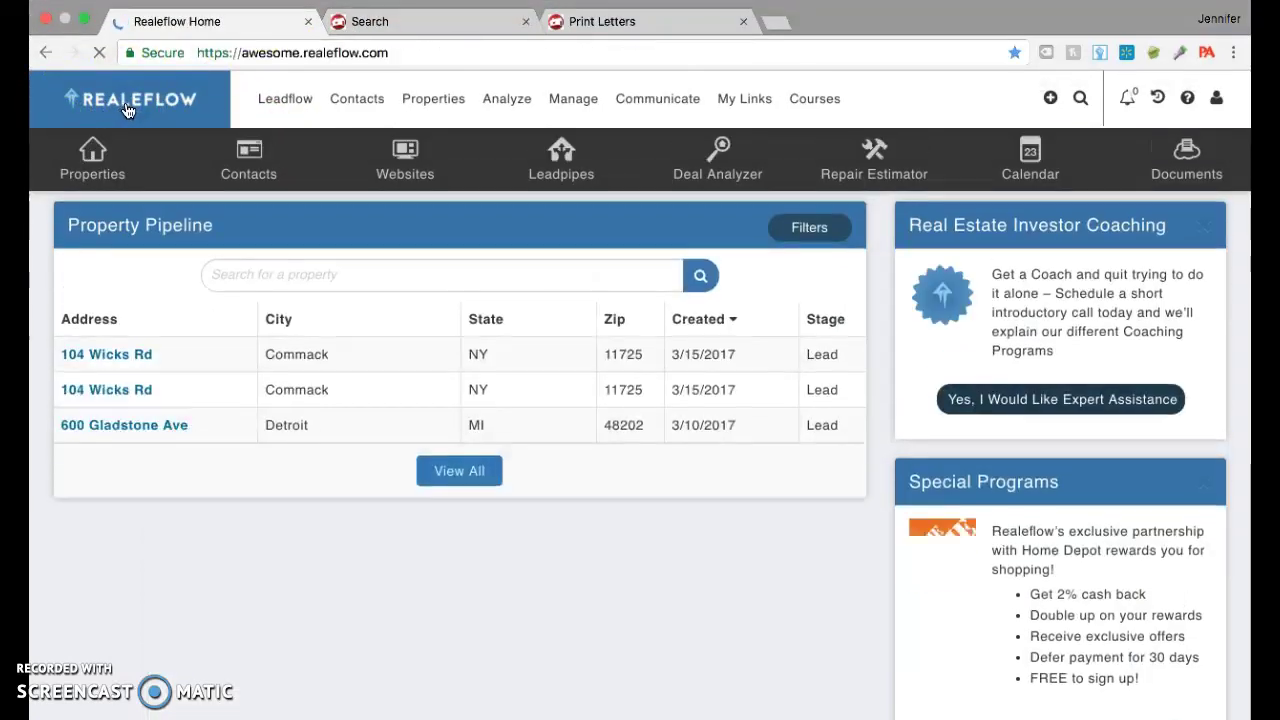
pyautogui.click(418, 20)
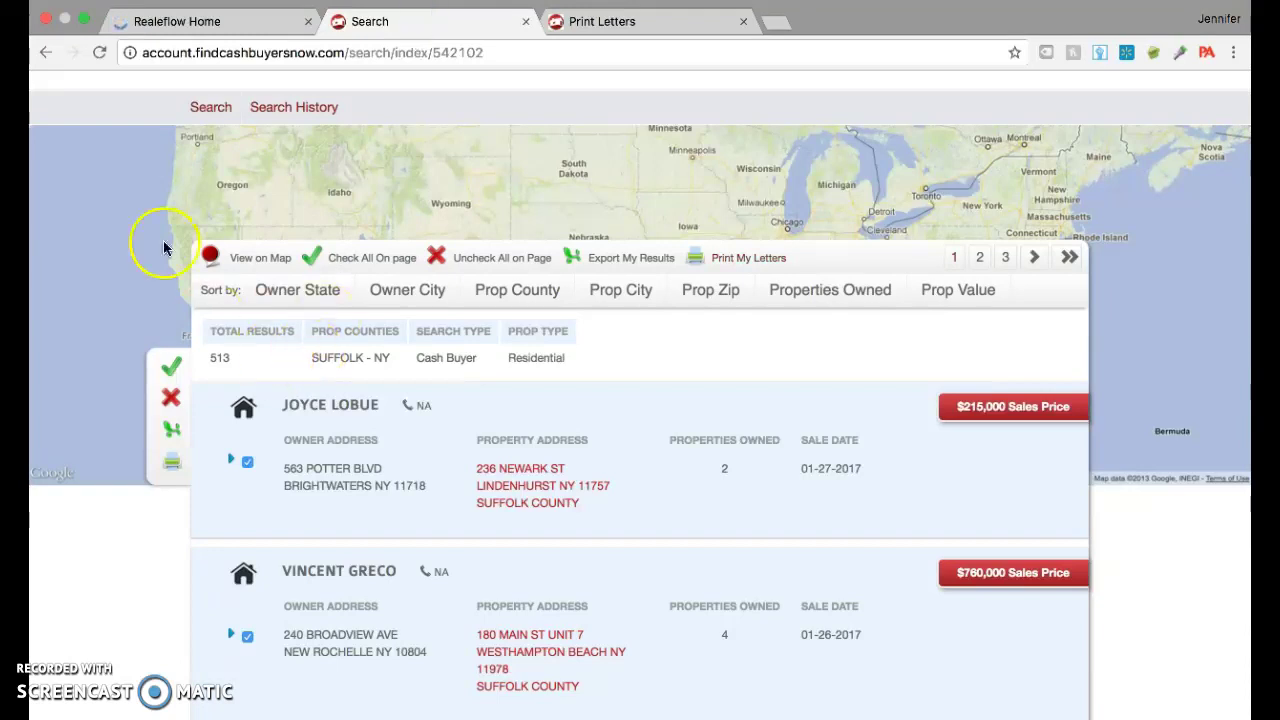
pyautogui.click(207, 107)
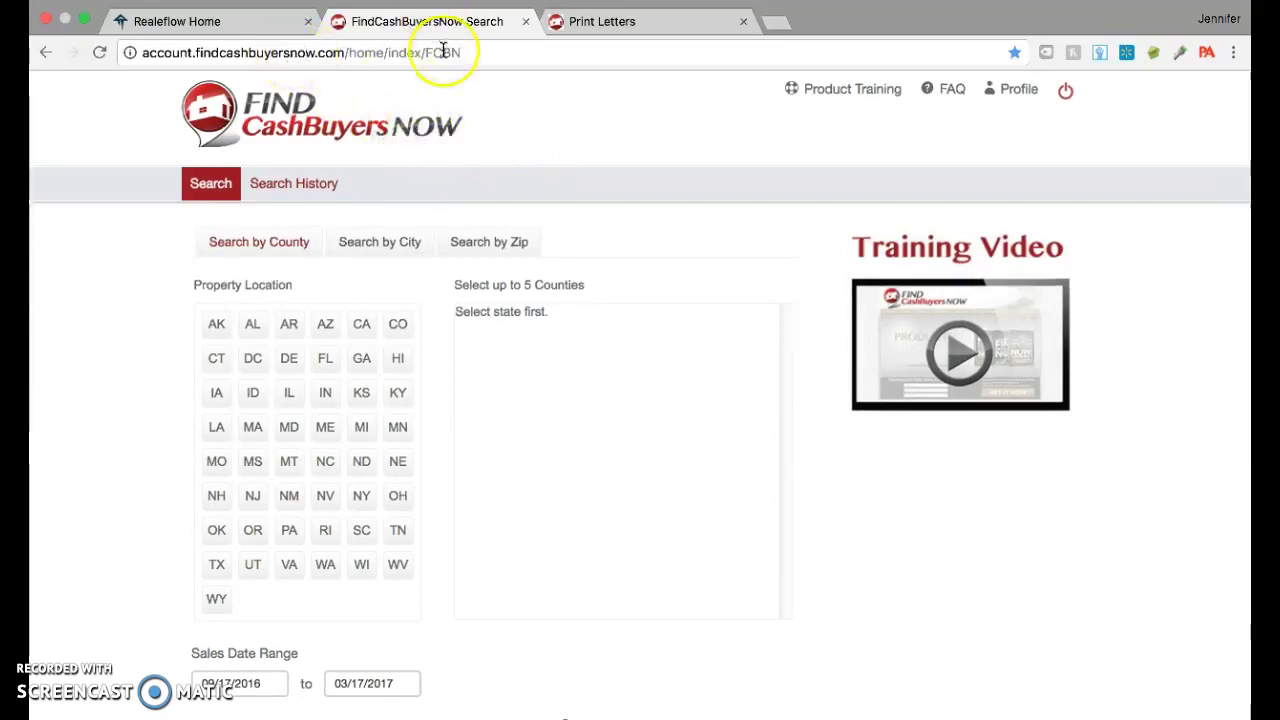
# - Flip repeatedly between the Realeflow dashboard and the FindCashBuyersNow search page
pyautogui.click(203, 30)
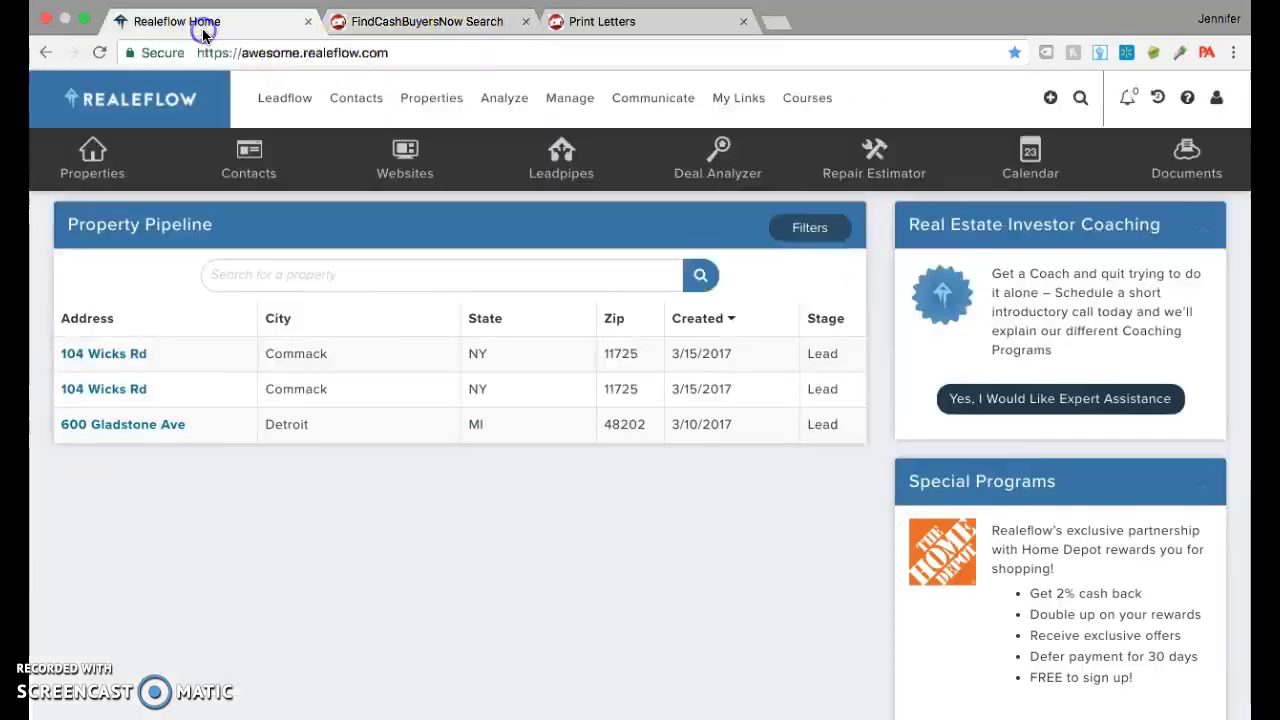
pyautogui.click(415, 42)
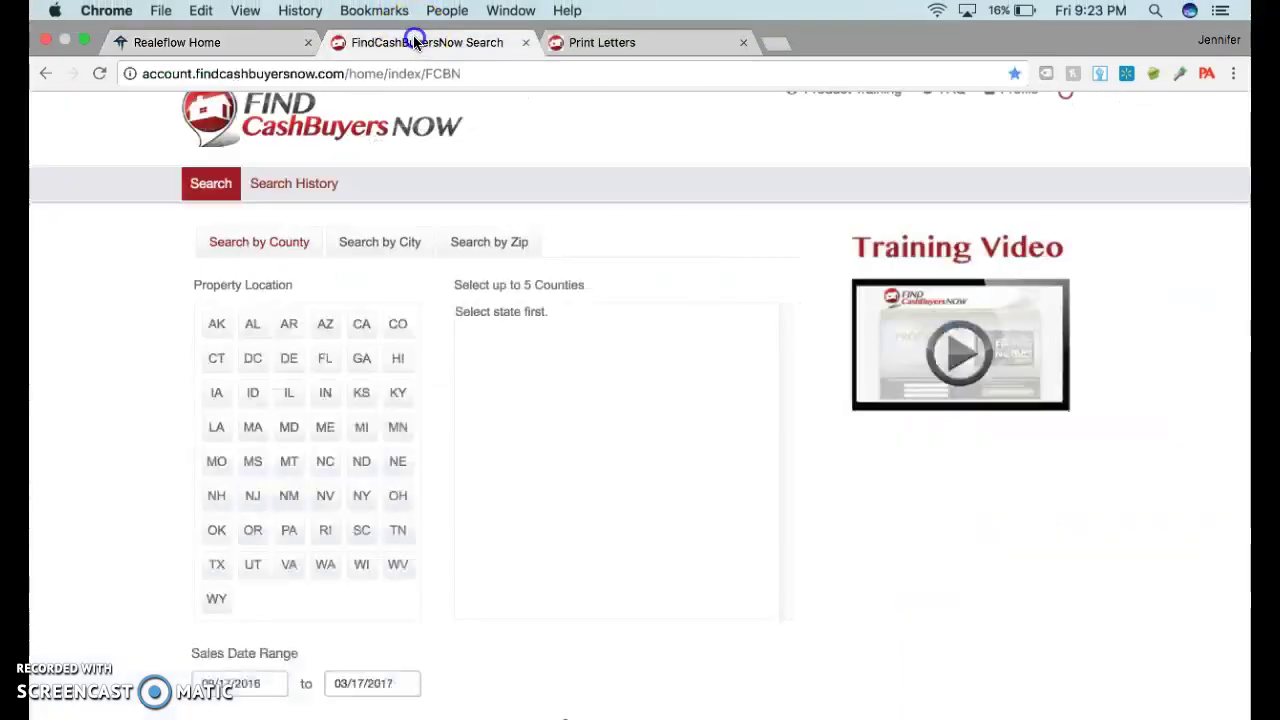
pyautogui.click(230, 42)
pyautogui.click(370, 40)
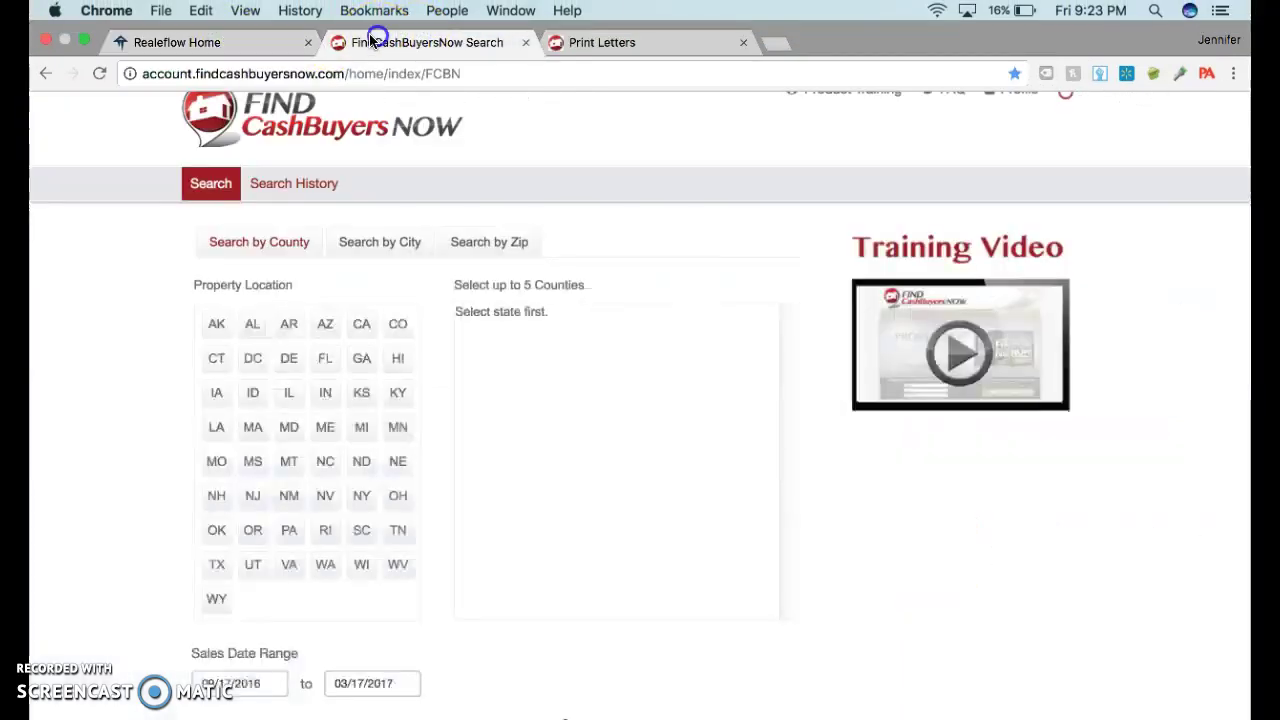
pyautogui.click(288, 40)
pyautogui.click(396, 42)
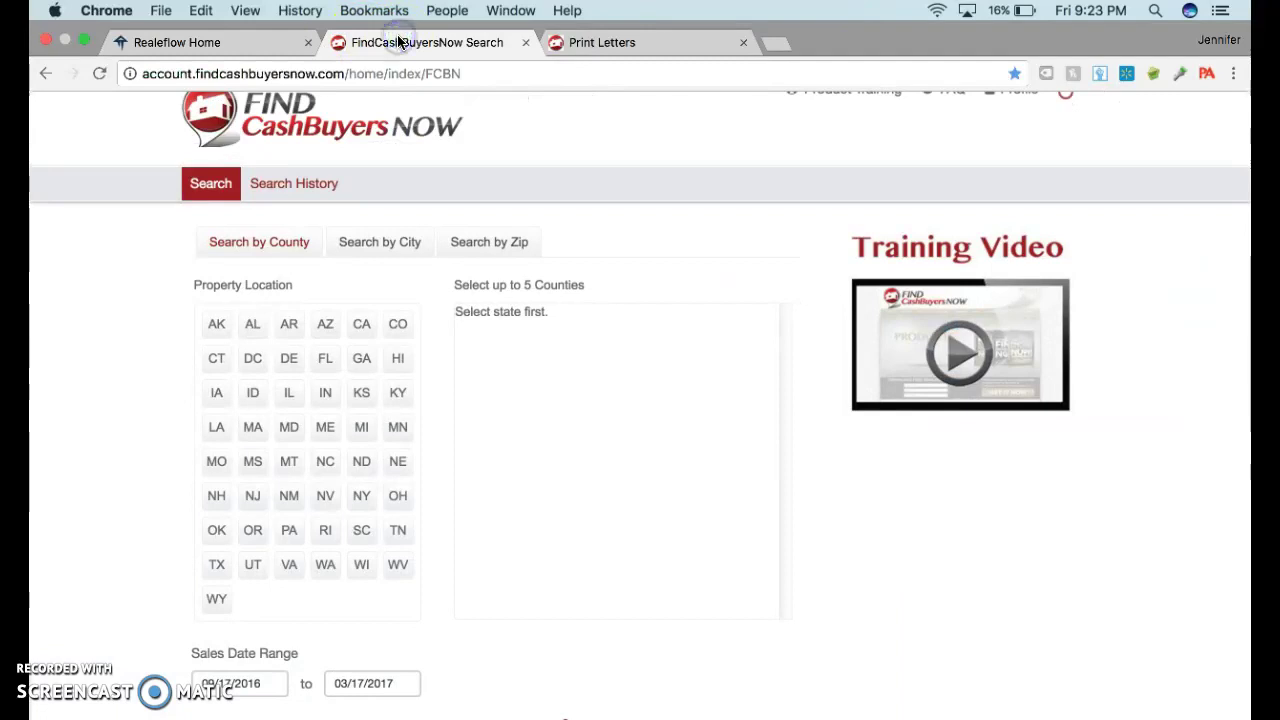
pyautogui.click(415, 47)
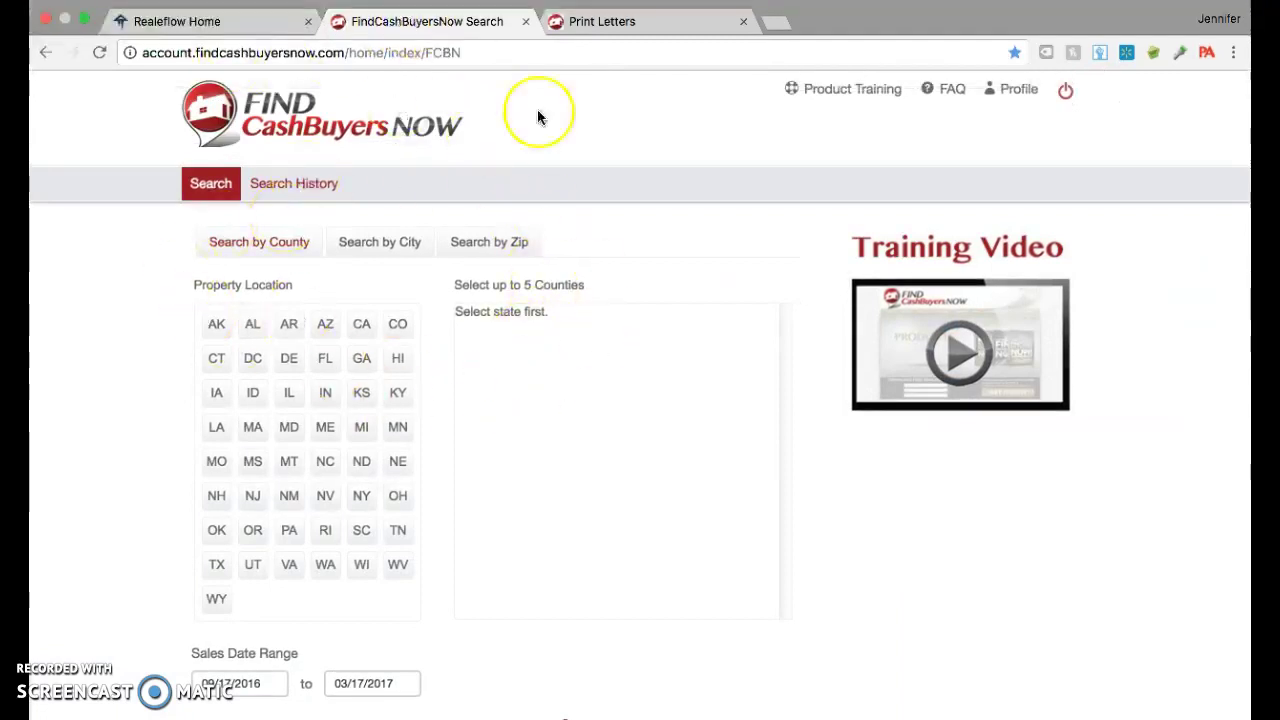
pyautogui.click(200, 21)
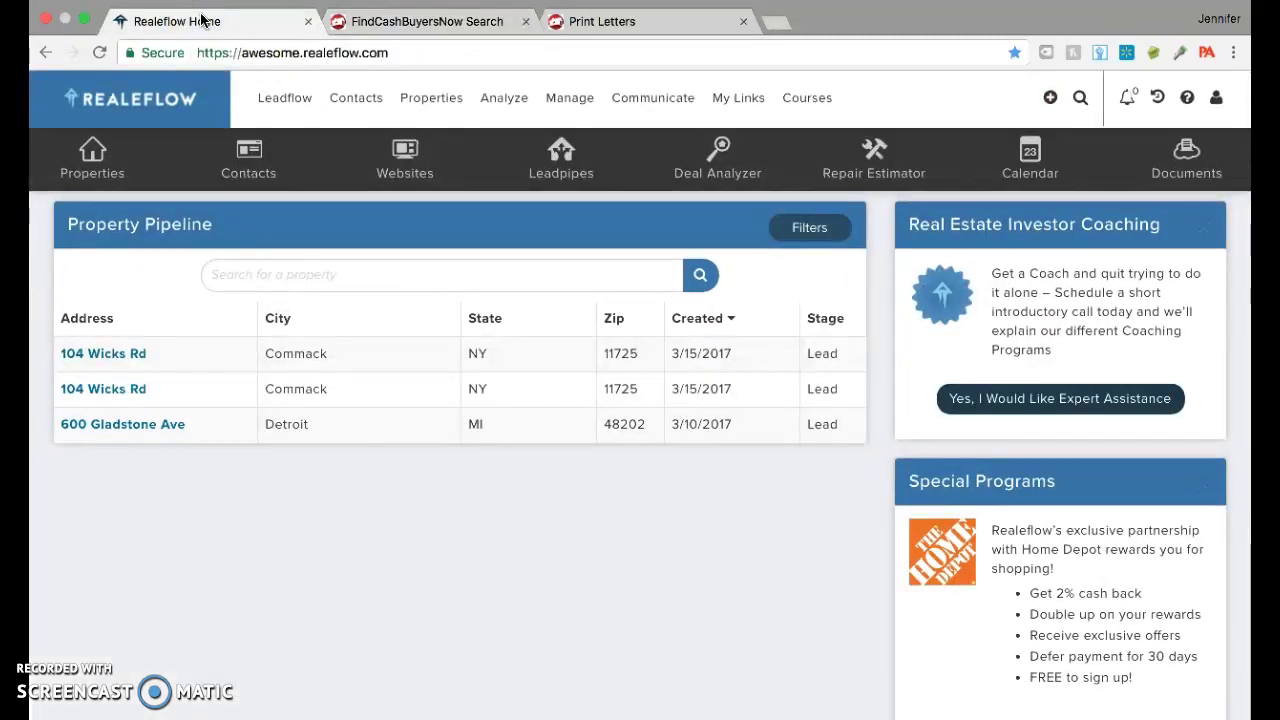
pyautogui.click(414, 21)
pyautogui.click(236, 19)
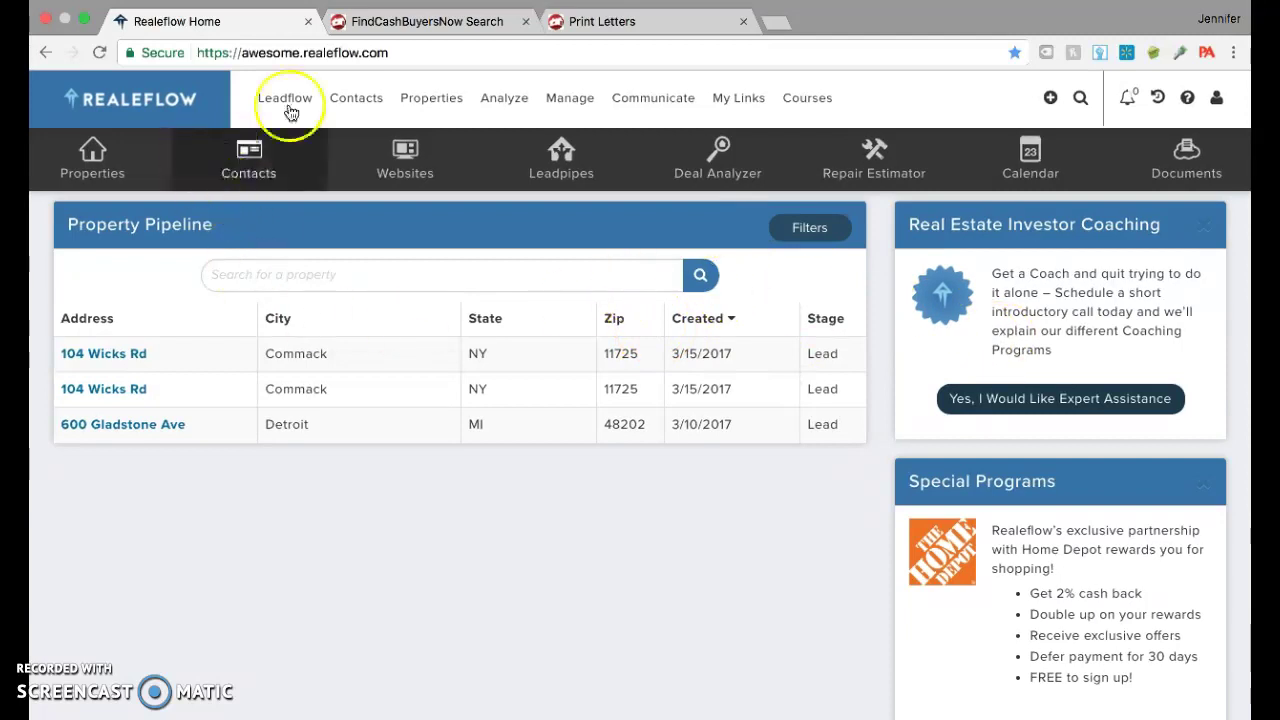
pyautogui.click(390, 22)
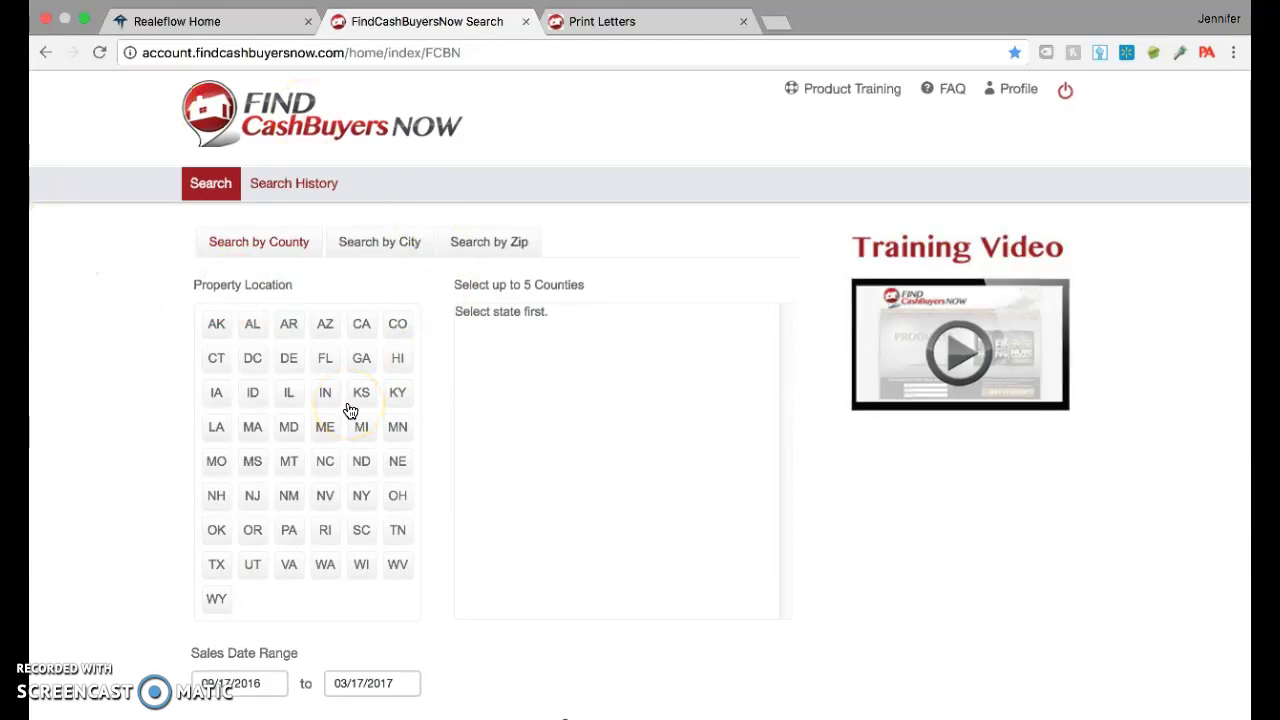
pyautogui.click(218, 20)
pyautogui.click(445, 30)
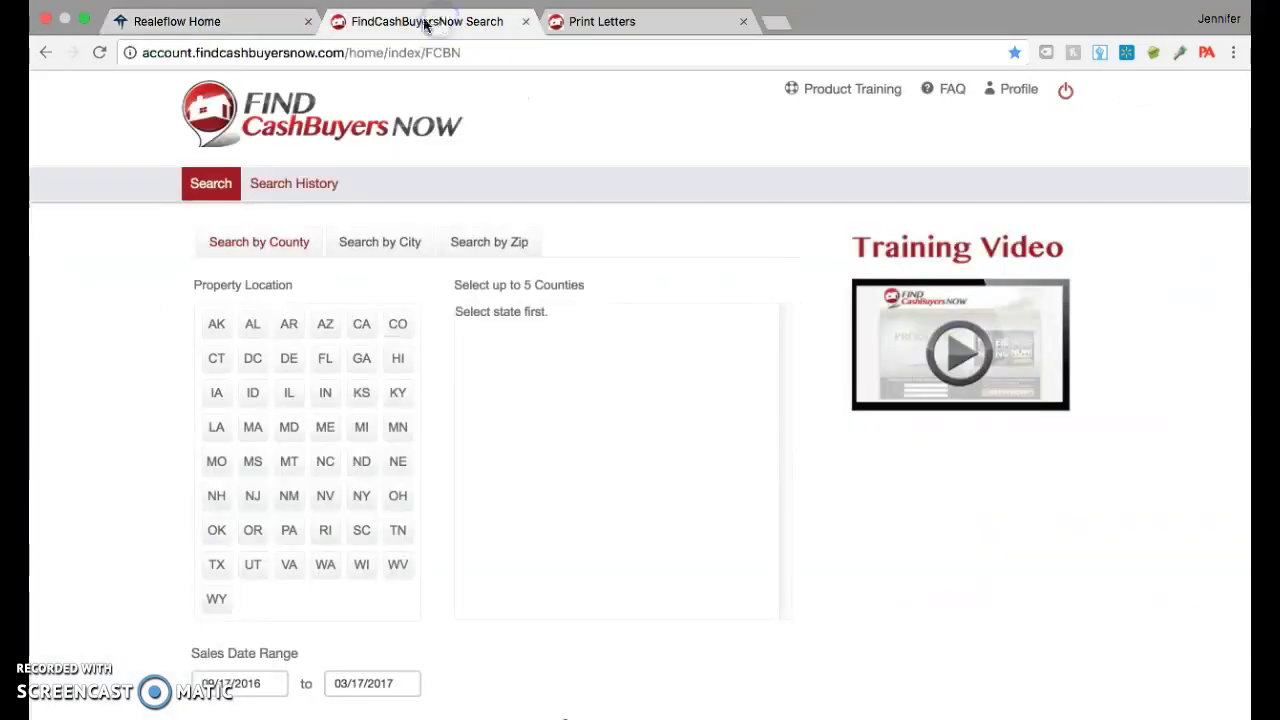
pyautogui.click(242, 33)
pyautogui.click(366, 25)
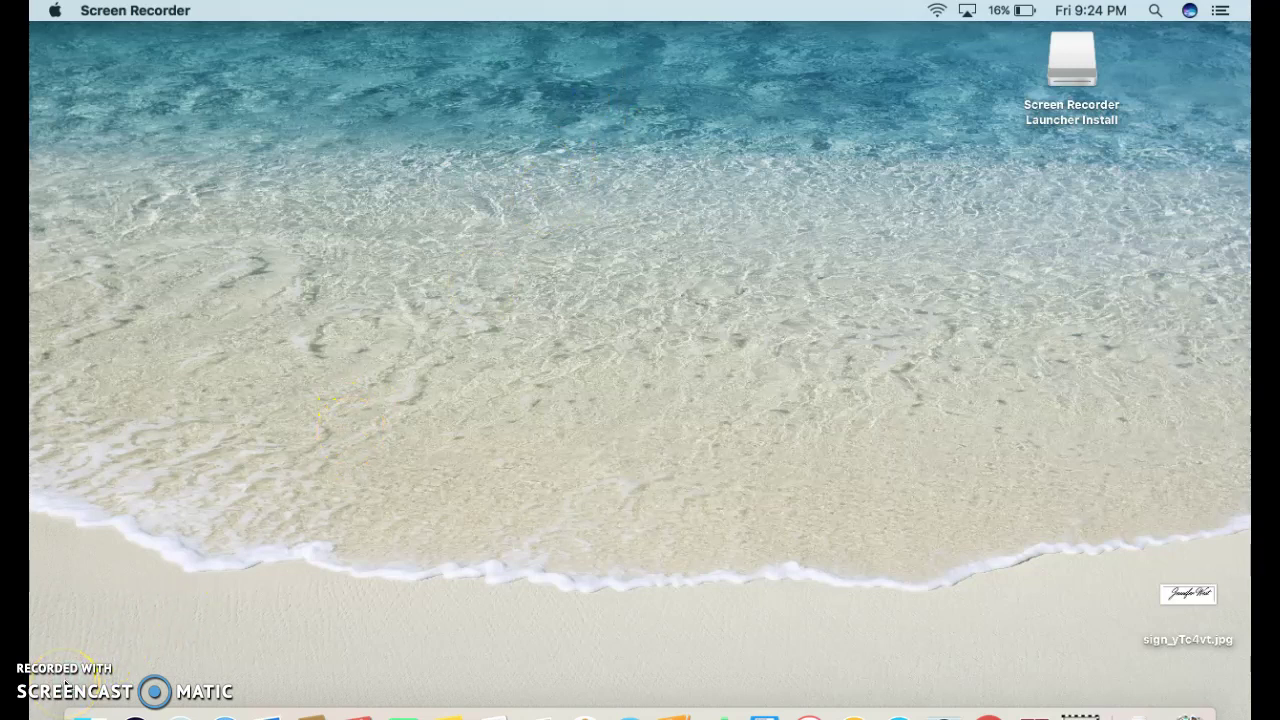
# - Hide the Chrome window so only the Mac desktop shows
pyautogui.click(66, 680)
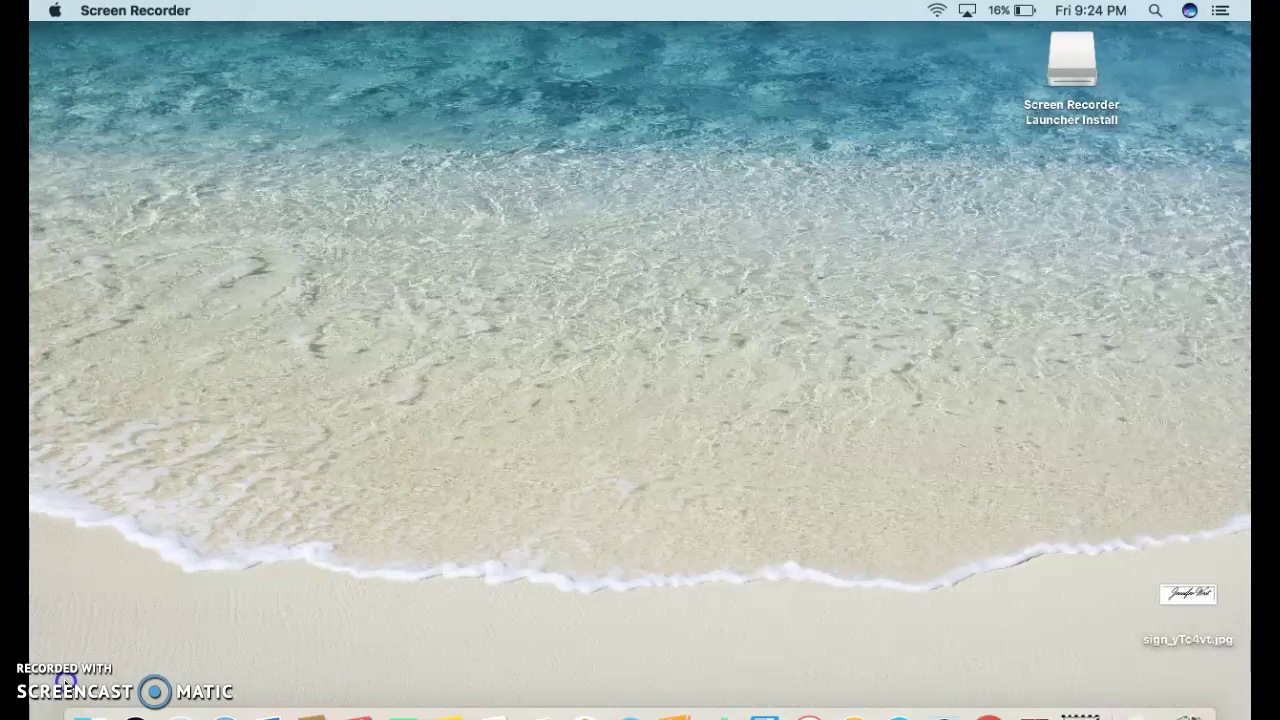